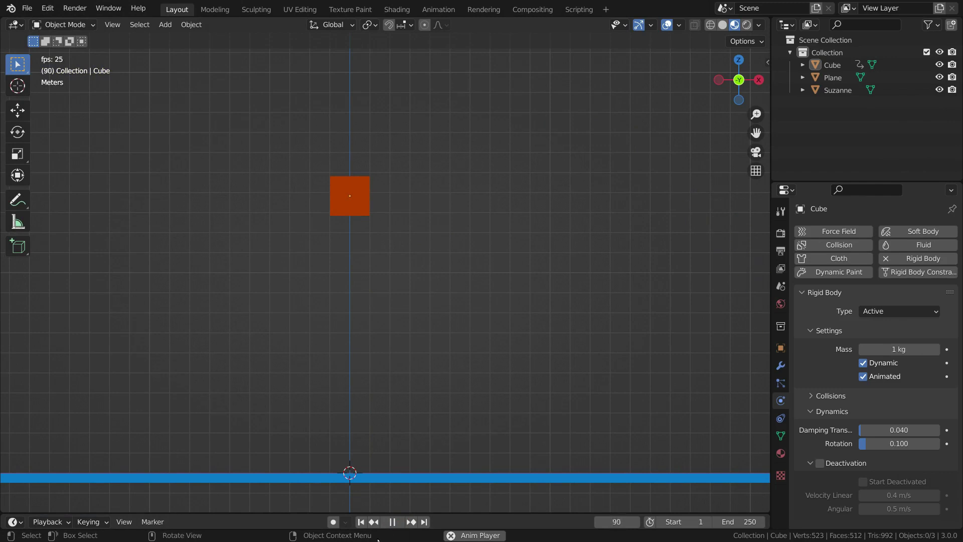
Step: Preview the finished cube and Suzanne rigid body animations and rewind them to the first frame
{"action": "left_click", "coordinate": [361, 522]}
{"action": "left_click", "coordinate": [362, 522]}
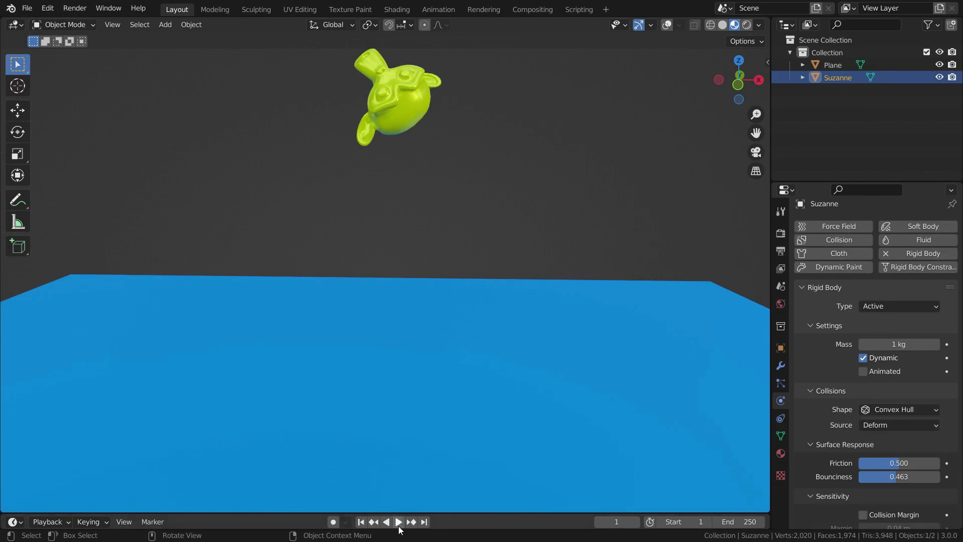
{"action": "left_click", "coordinate": [399, 522]}
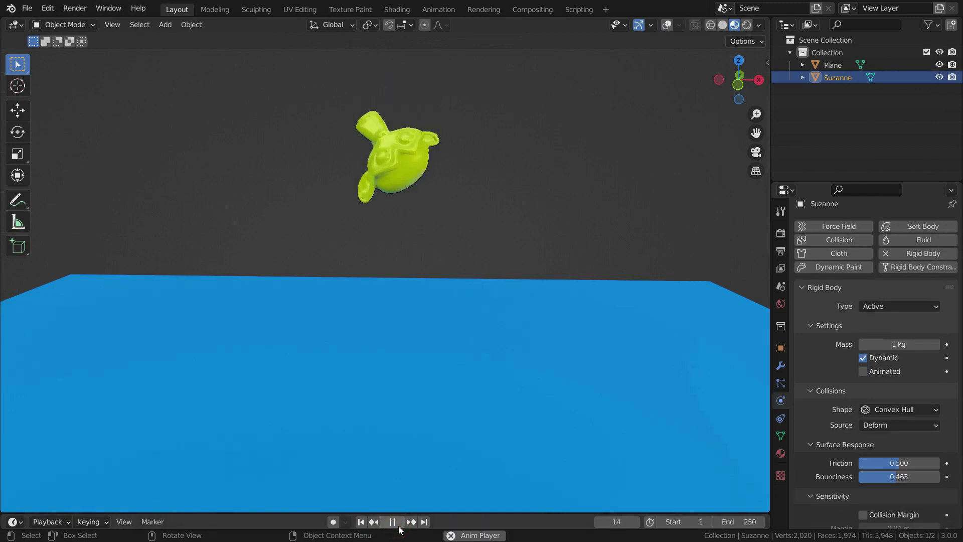
{"action": "left_click", "coordinate": [360, 522]}
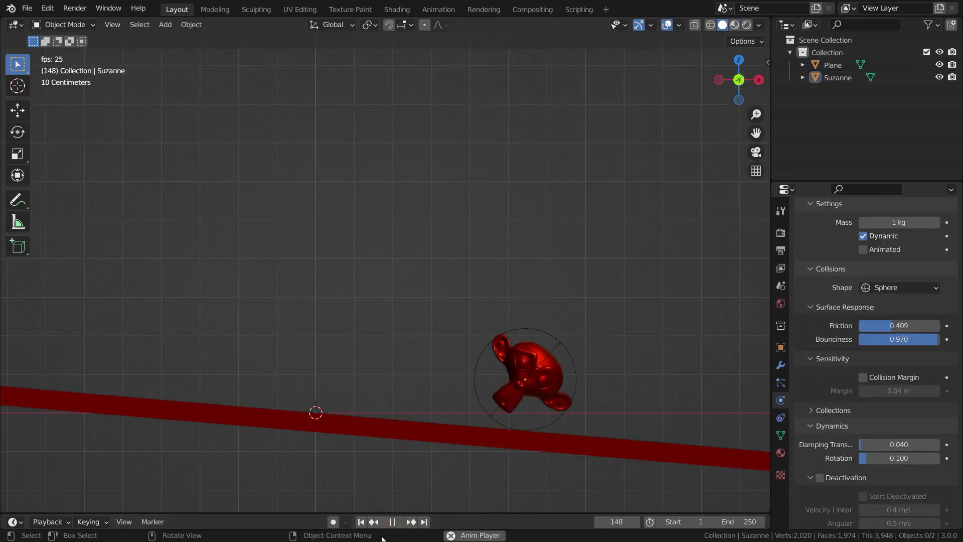
Step: Add a cube mesh to the empty scene and give it Rigid Body physics
{"action": "key", "text": "shift+a"}
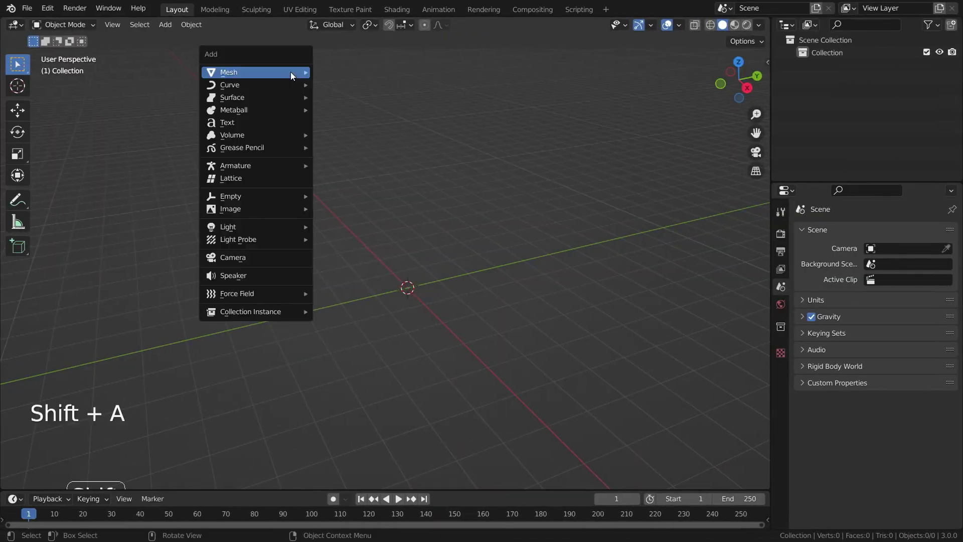
{"action": "mouse_move", "coordinate": [290, 71]}
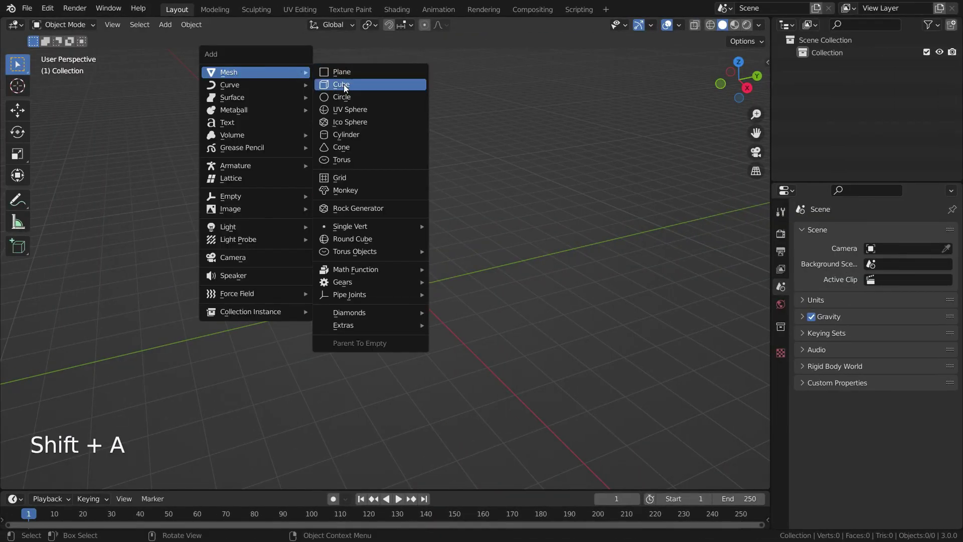
{"action": "left_click", "coordinate": [344, 85]}
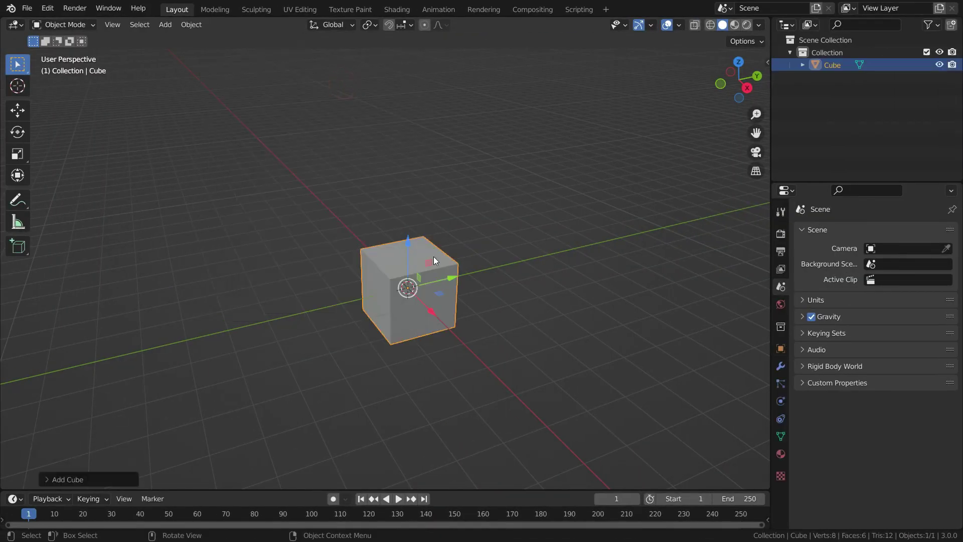
{"action": "left_click", "coordinate": [781, 401]}
{"action": "left_click", "coordinate": [917, 258]}
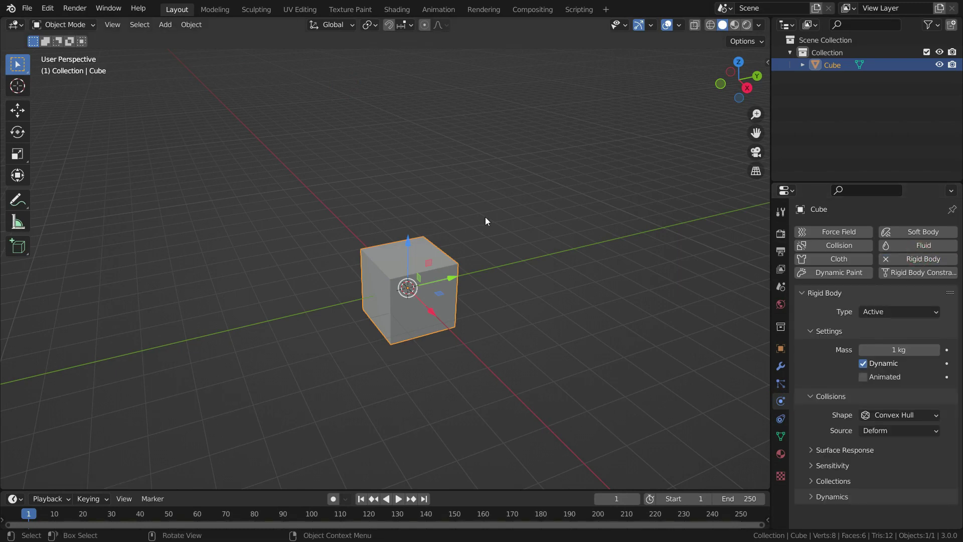
Step: Play the cube's rigid body simulation twice, stopping and rewinding to frame 1 each time
{"action": "left_click", "coordinate": [398, 499]}
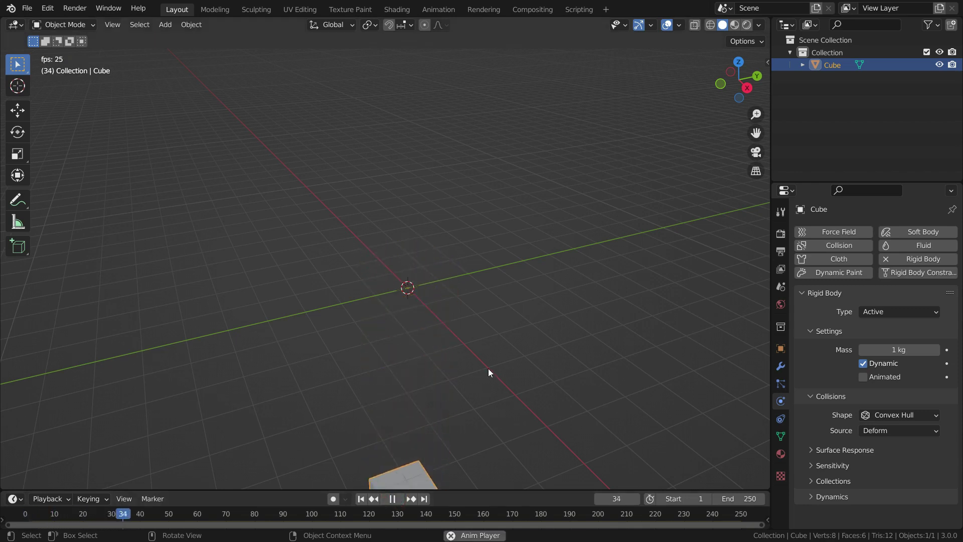
{"action": "left_click", "coordinate": [391, 499]}
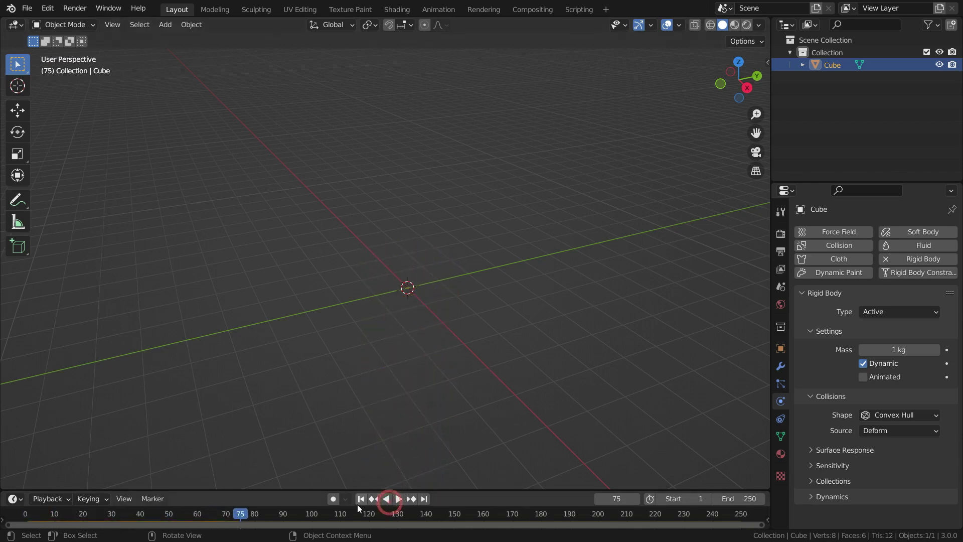
{"action": "left_click", "coordinate": [359, 499]}
{"action": "left_click", "coordinate": [398, 498]}
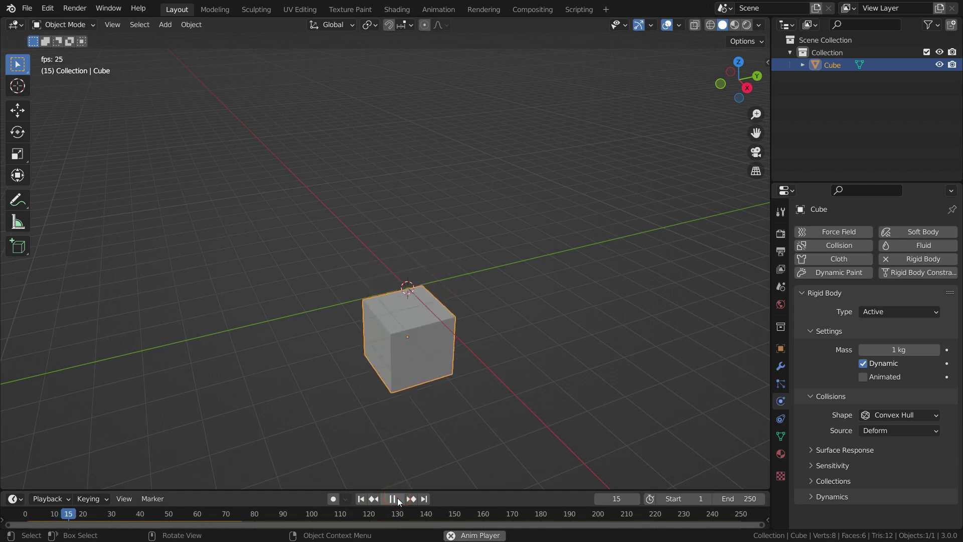
{"action": "left_click", "coordinate": [392, 499]}
{"action": "left_click", "coordinate": [361, 499]}
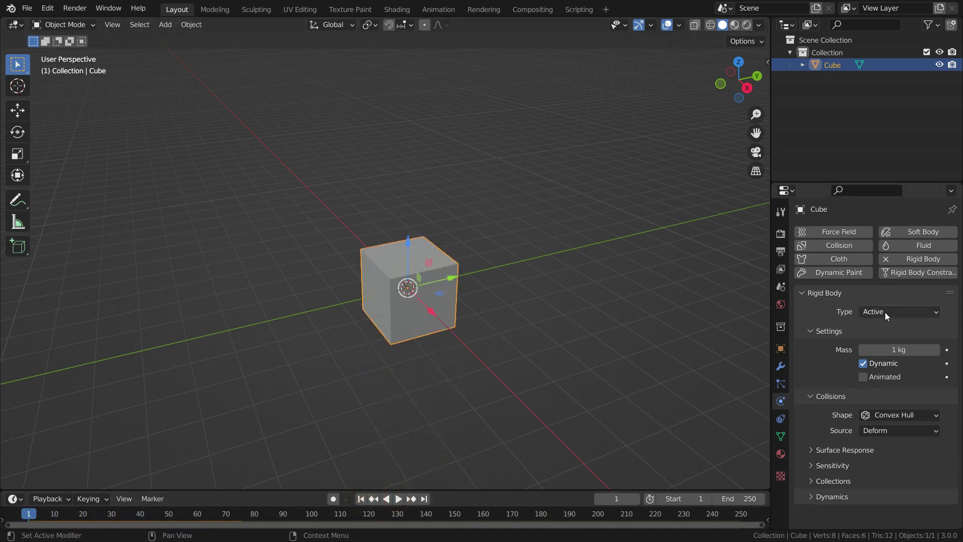
Step: Set the cube's rigid body type to Passive and play the simulation to check its behaviour
{"action": "middle_click_drag", "start_coordinate": [386, 75], "coordinate": [423, 245]}
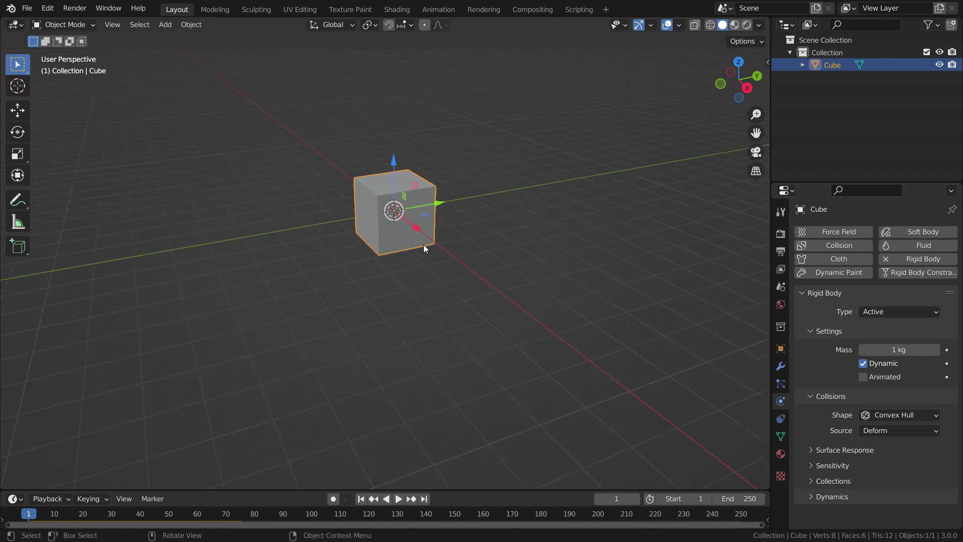
{"action": "left_click", "coordinate": [882, 312]}
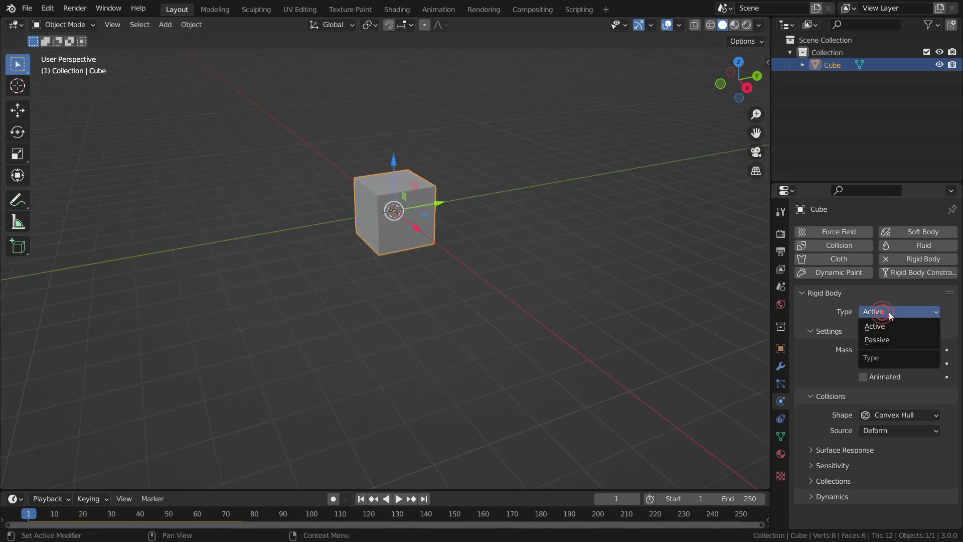
{"action": "left_click", "coordinate": [880, 339]}
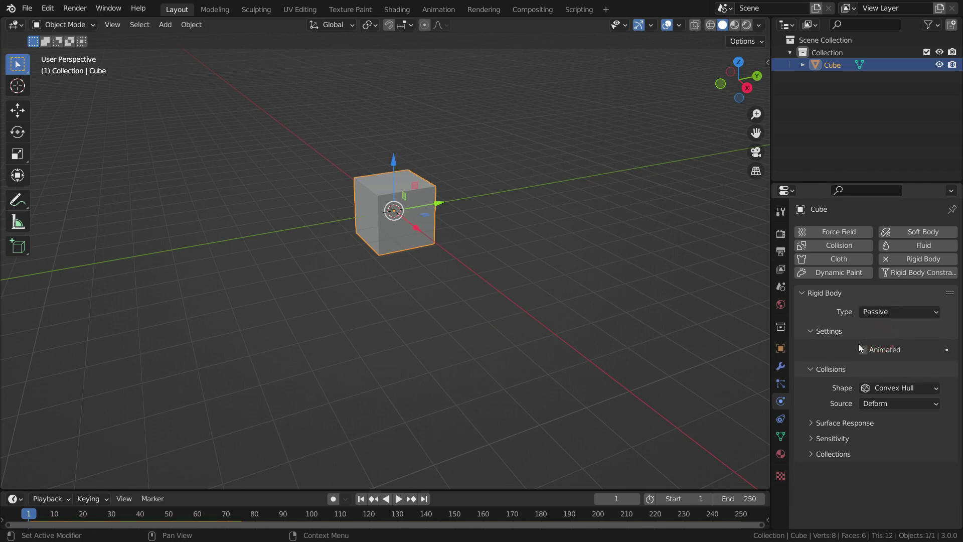
{"action": "left_click", "coordinate": [400, 499]}
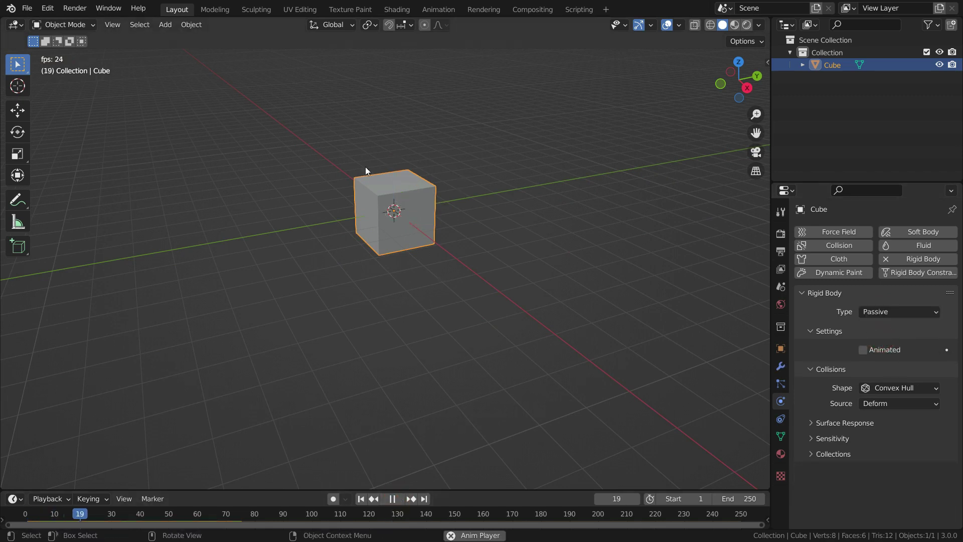
{"action": "key", "text": "Escape"}
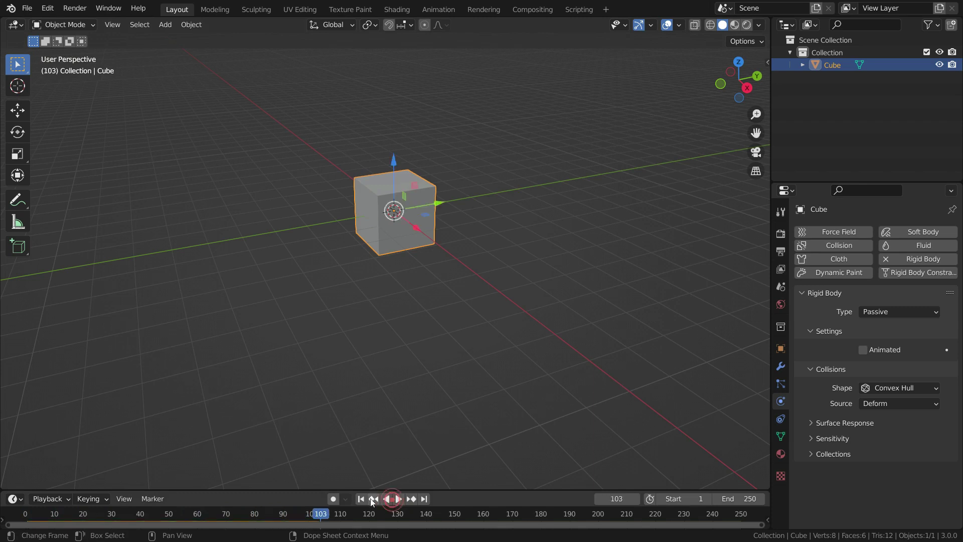
Step: Return the cube's rigid body type to Active and replay the simulation from frame 1
{"action": "left_click", "coordinate": [898, 311]}
{"action": "left_click", "coordinate": [883, 324]}
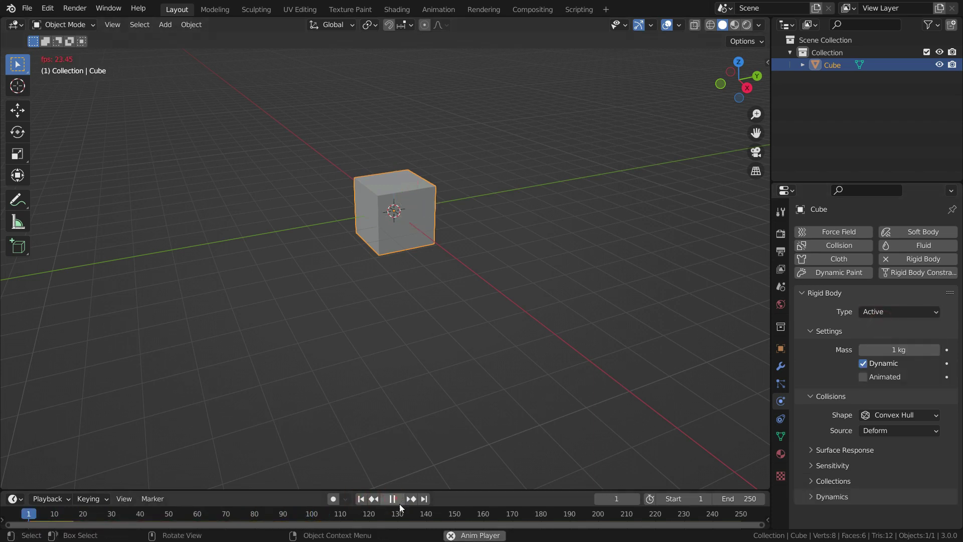
{"action": "left_click", "coordinate": [400, 499]}
{"action": "key", "text": "Escape"}
Step: Turn off the Move object gizmo in the viewport
{"action": "left_click", "coordinate": [651, 25]}
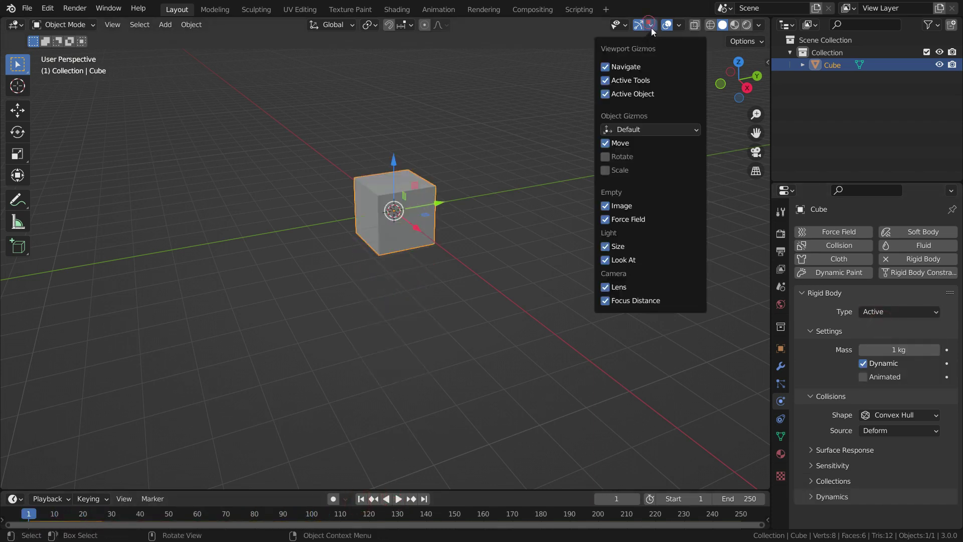
{"action": "left_click", "coordinate": [613, 142]}
Step: Add a plane mesh and scale it up to about 20 times the cube's width as a floor
{"action": "key", "text": "shift+a"}
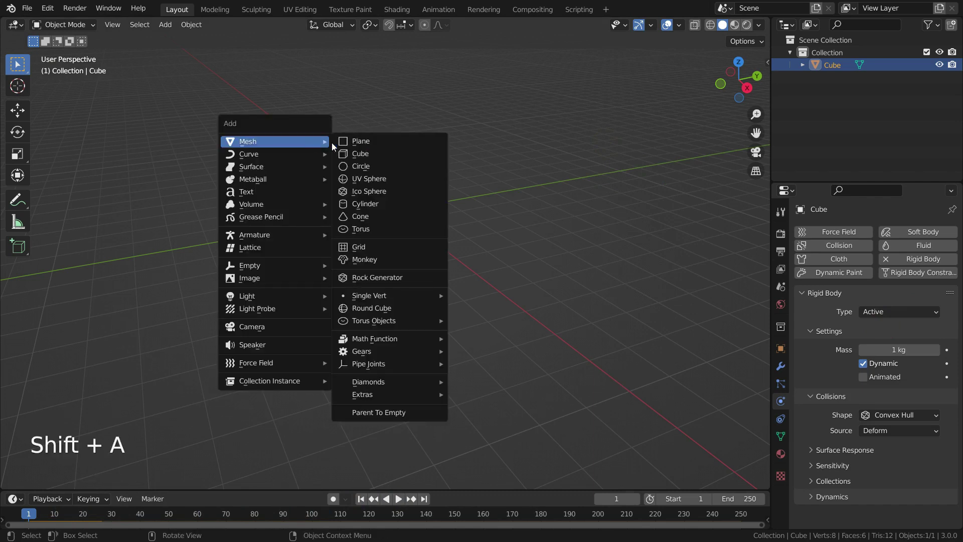
{"action": "left_click", "coordinate": [362, 141]}
{"action": "key", "text": "s"}
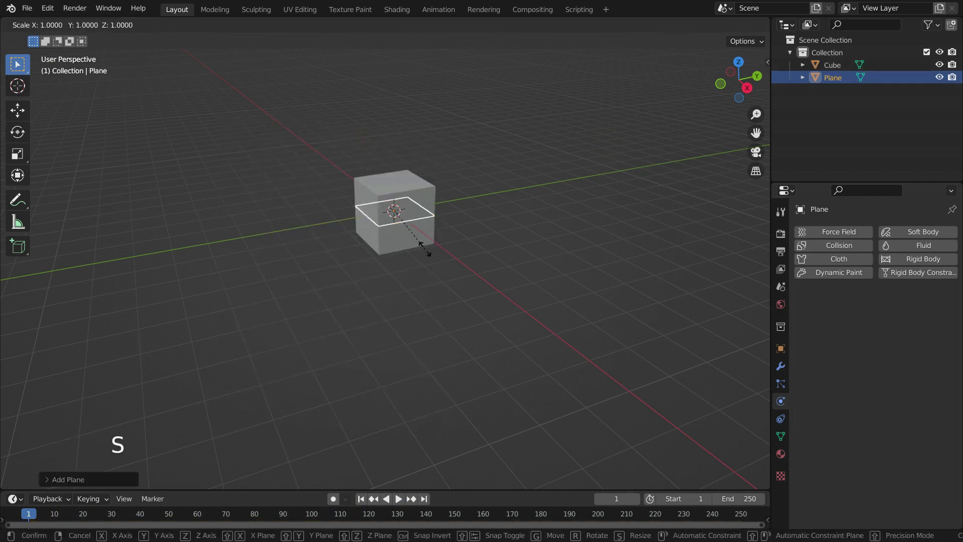
{"action": "left_click", "coordinate": [662, 393]}
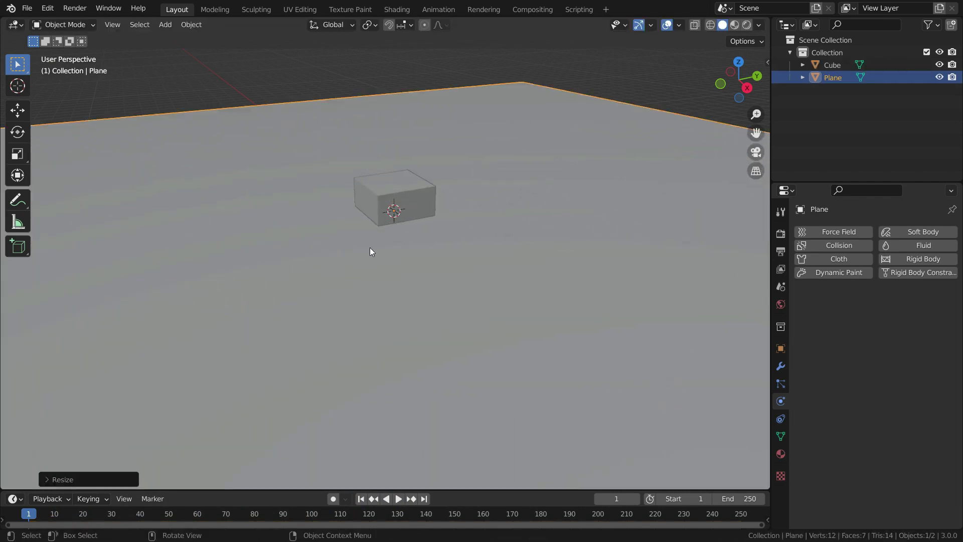
Step: Extrude the plane's face downward into a slab about 0.5 m thick and return to Object Mode in front view
{"action": "scroll", "coordinate": [384, 265], "scroll_direction": "down", "scroll_amount": 4}
{"action": "key", "text": "Tab"}
{"action": "middle_click_drag", "start_coordinate": [394, 293], "coordinate": [368, 275]}
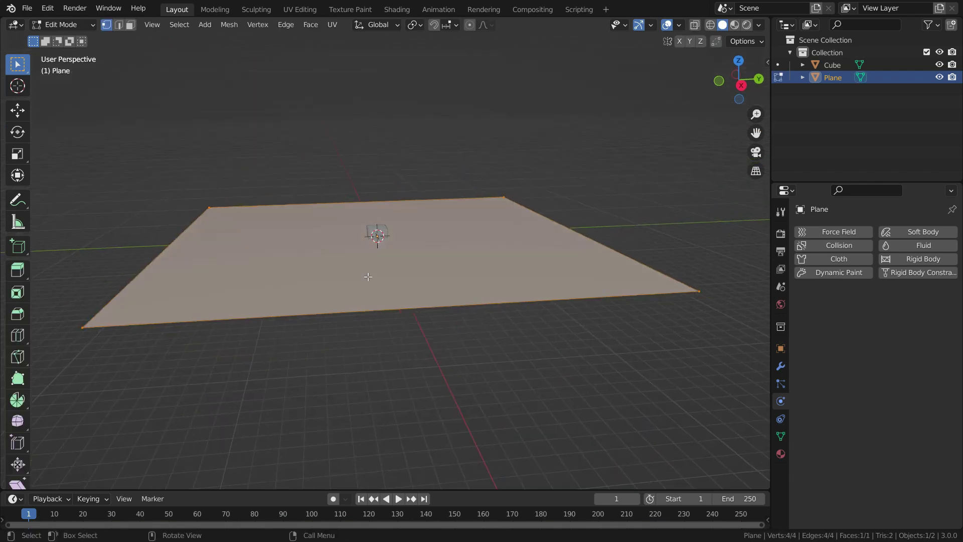
{"action": "key", "text": "e"}
{"action": "left_click", "coordinate": [280, 192]}
{"action": "scroll", "coordinate": [332, 269], "scroll_direction": "up", "scroll_amount": 2}
{"action": "key", "text": "KP_1"}
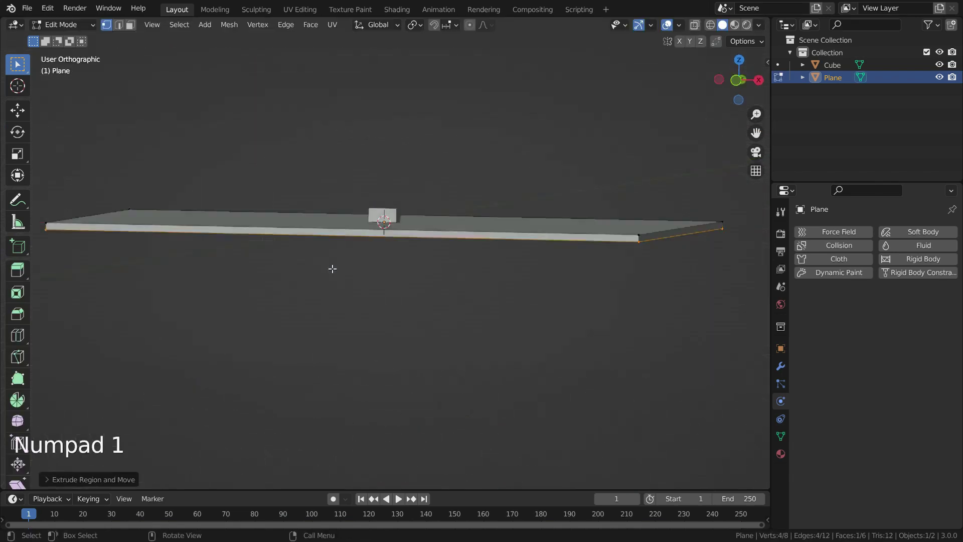
{"action": "key", "text": "Tab"}
Step: Move the cube up along the Z axis to about 7.5 m above the floor slab
{"action": "scroll", "coordinate": [398, 279], "scroll_direction": "down", "scroll_amount": 3}
{"action": "scroll", "coordinate": [386, 239], "scroll_direction": "up", "scroll_amount": 6}
{"action": "left_click", "coordinate": [386, 240]}
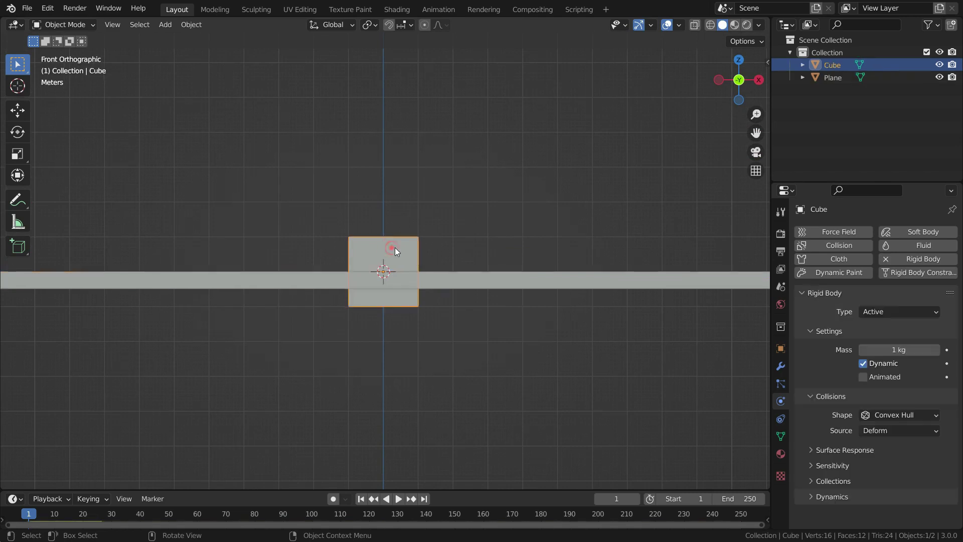
{"action": "scroll", "coordinate": [432, 292], "scroll_direction": "down", "scroll_amount": 2}
{"action": "key", "text": "g"}
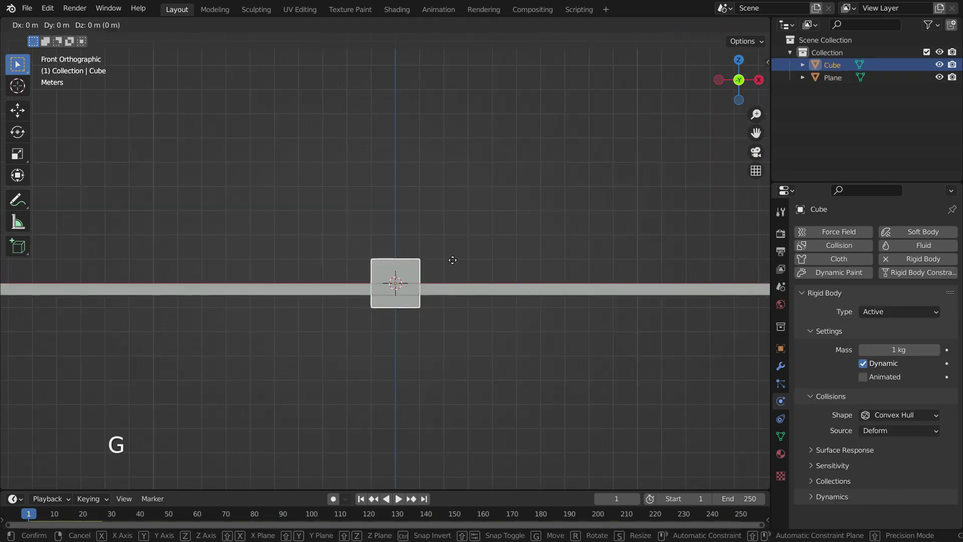
{"action": "key", "text": "z"}
{"action": "left_click", "coordinate": [416, 75]}
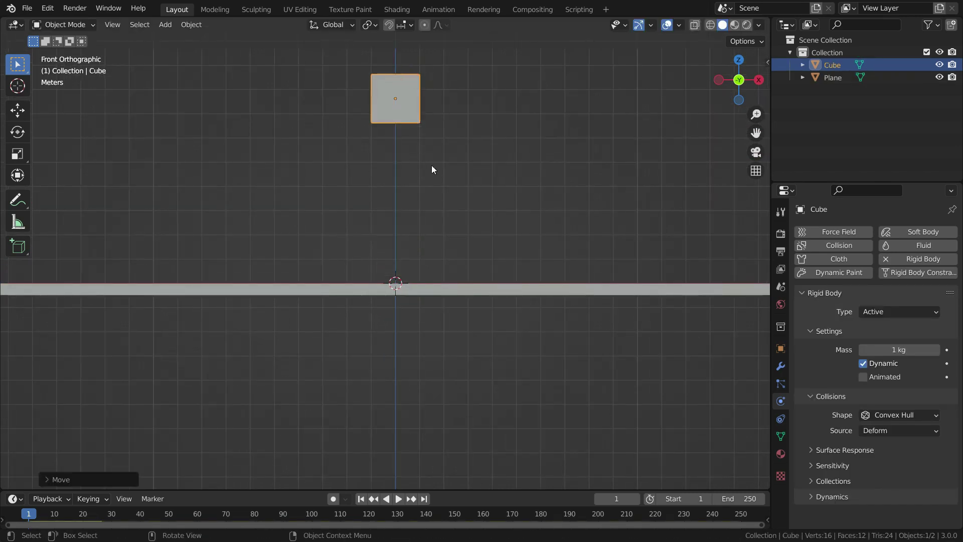
Step: Select the floor slab and add Rigid Body physics to it
{"action": "scroll", "coordinate": [420, 251], "scroll_direction": "down", "scroll_amount": 4}
{"action": "scroll", "coordinate": [552, 252], "scroll_direction": "up", "scroll_amount": 1}
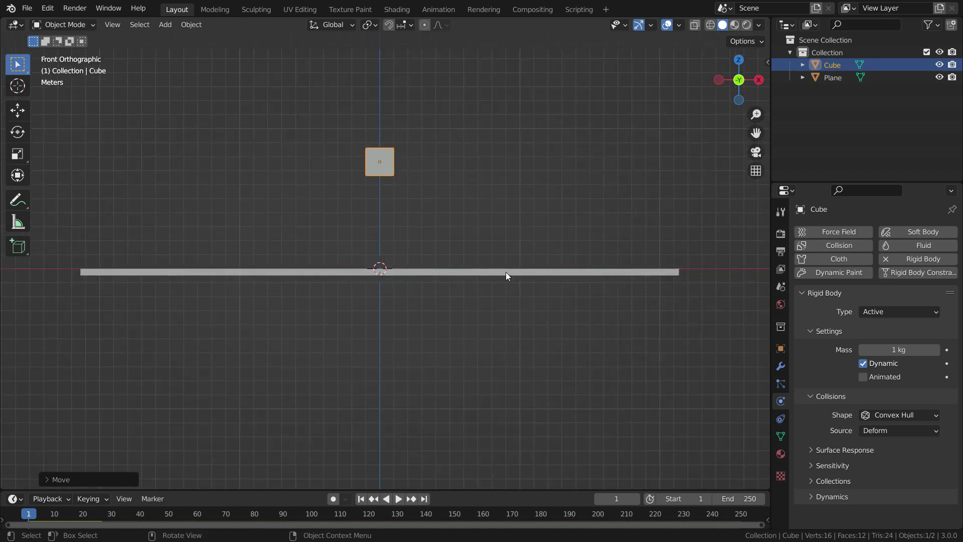
{"action": "left_click", "coordinate": [505, 273]}
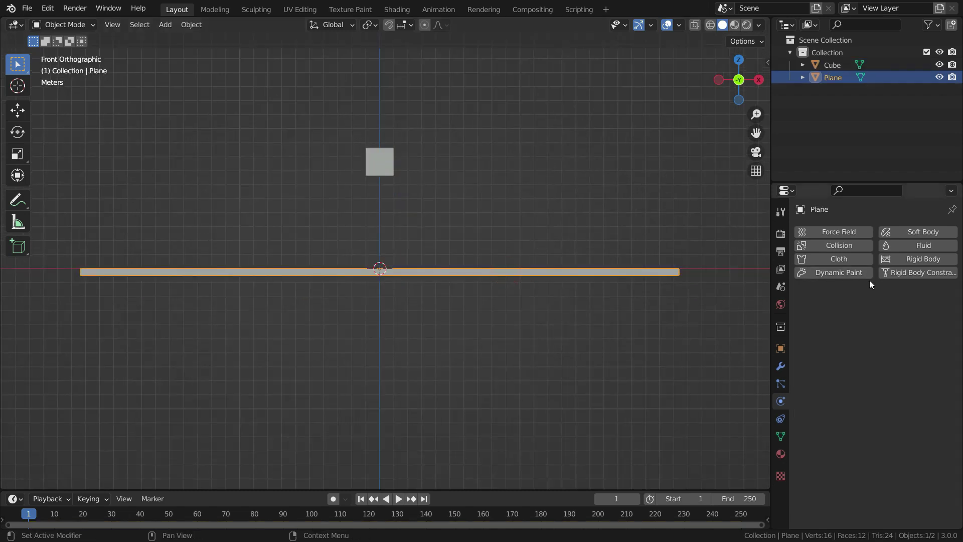
{"action": "left_click", "coordinate": [906, 258]}
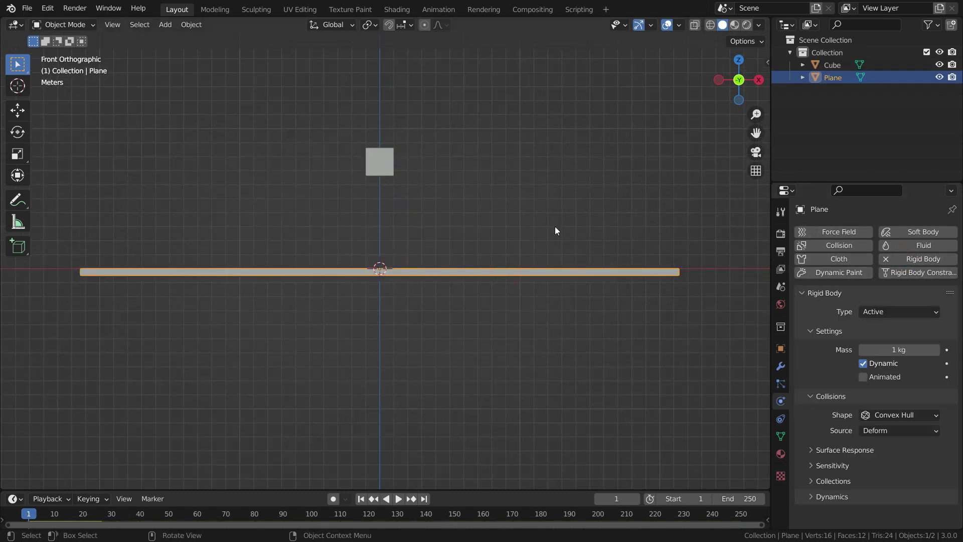
Step: Play the simulation with both the cube and the floor active, and rewind it to frame 1
{"action": "left_click", "coordinate": [400, 498]}
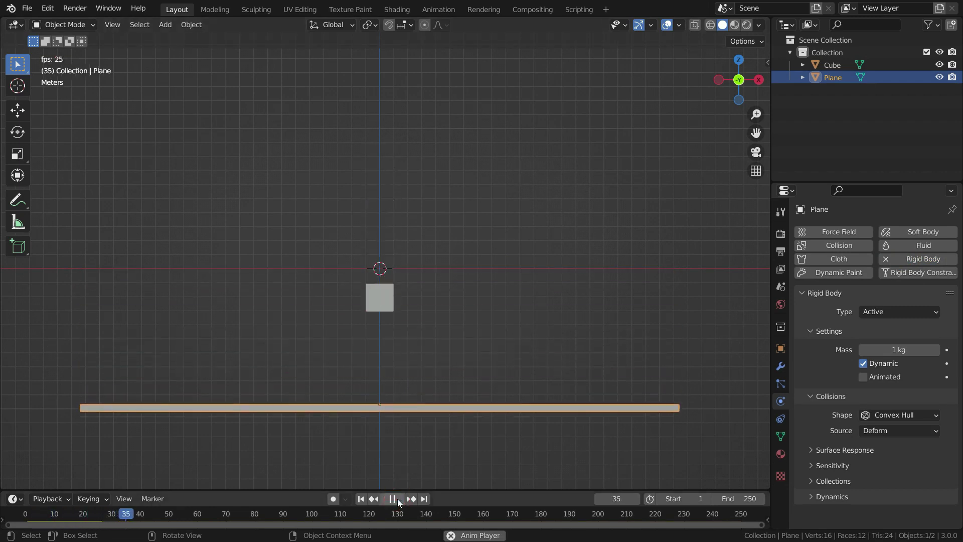
{"action": "left_click", "coordinate": [394, 498]}
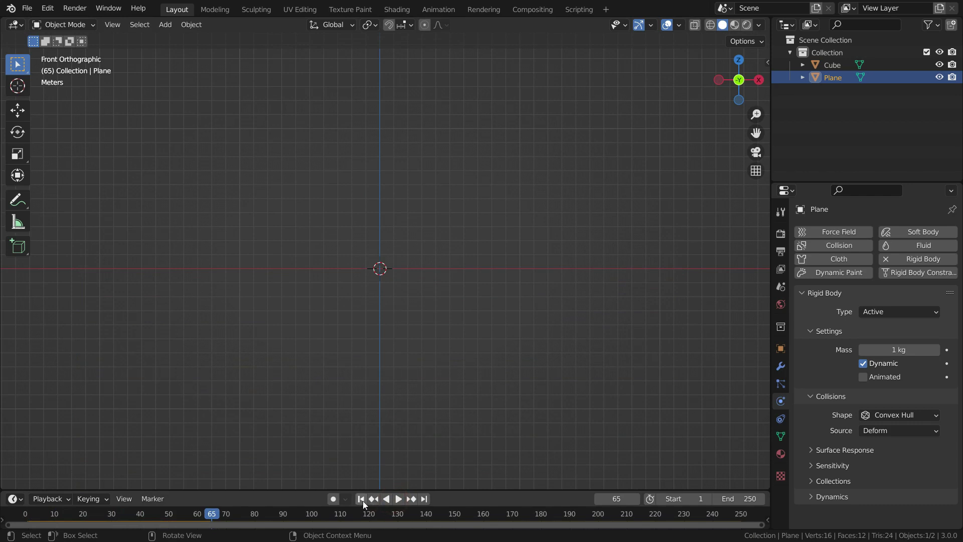
{"action": "left_click", "coordinate": [361, 499]}
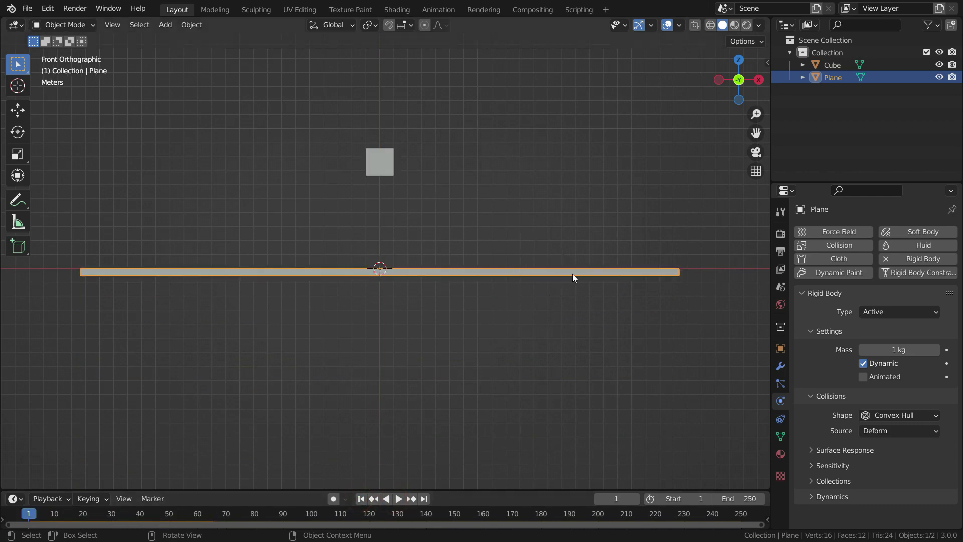
Step: Set the floor's rigid body type to Passive and play the simulation of the cube dropping onto it
{"action": "left_click", "coordinate": [896, 315]}
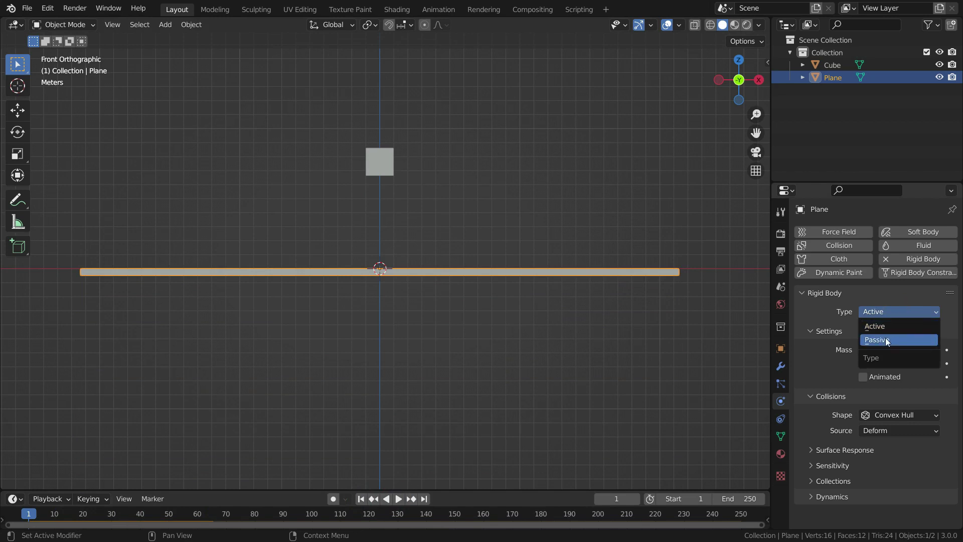
{"action": "left_click", "coordinate": [887, 340]}
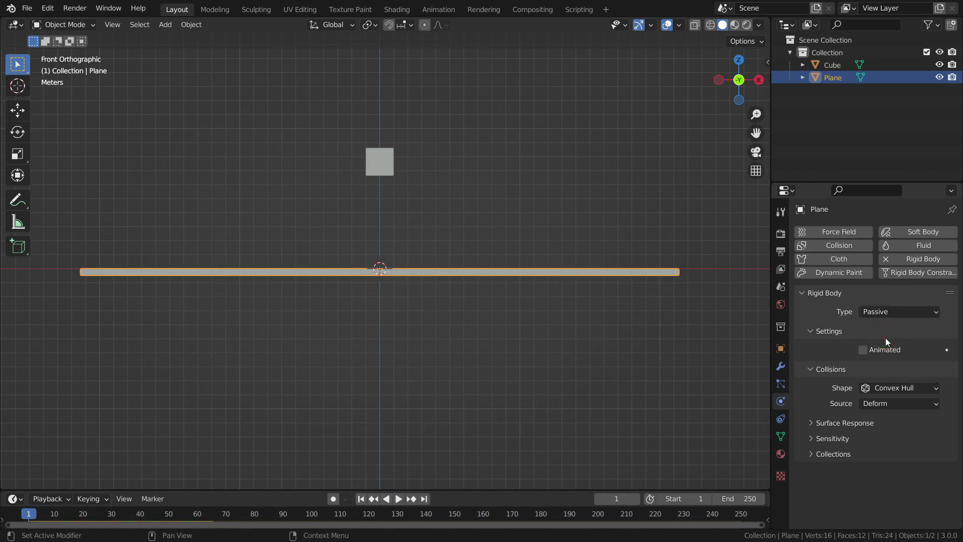
{"action": "left_click", "coordinate": [399, 499]}
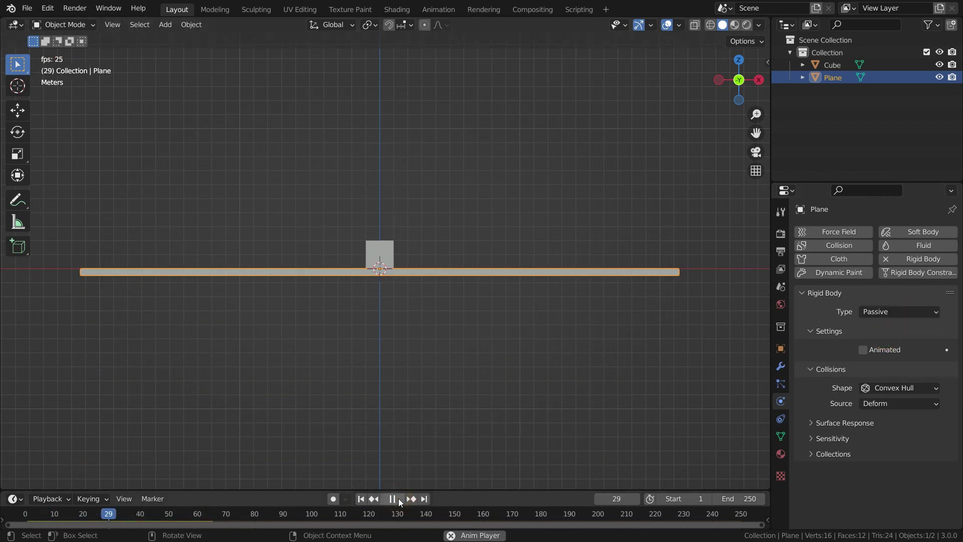
Step: Replay the cube's drop onto the floor slab from a perspective view and rewind to frame 1
{"action": "left_click", "coordinate": [399, 499]}
{"action": "middle_click_drag", "start_coordinate": [400, 246], "coordinate": [403, 316]}
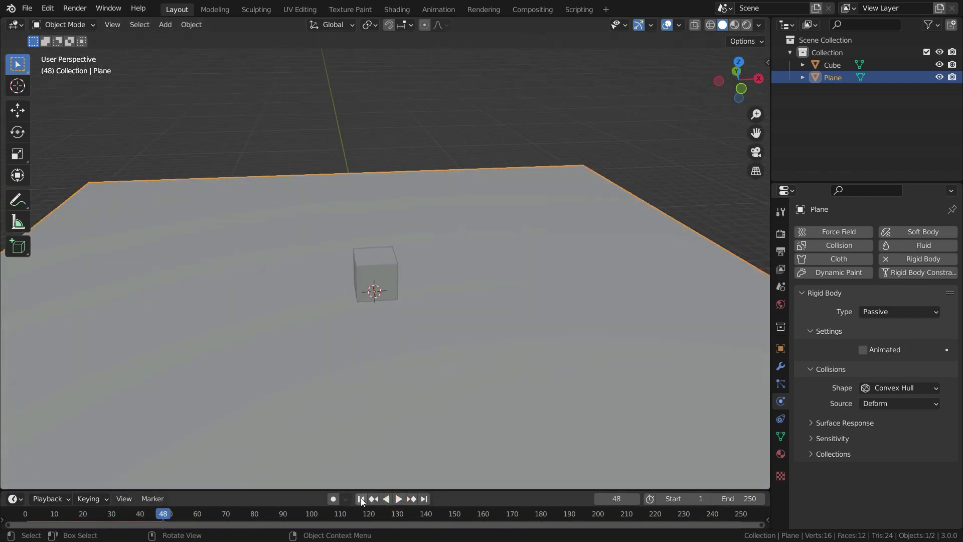
{"action": "left_click", "coordinate": [361, 499]}
{"action": "left_click", "coordinate": [399, 499]}
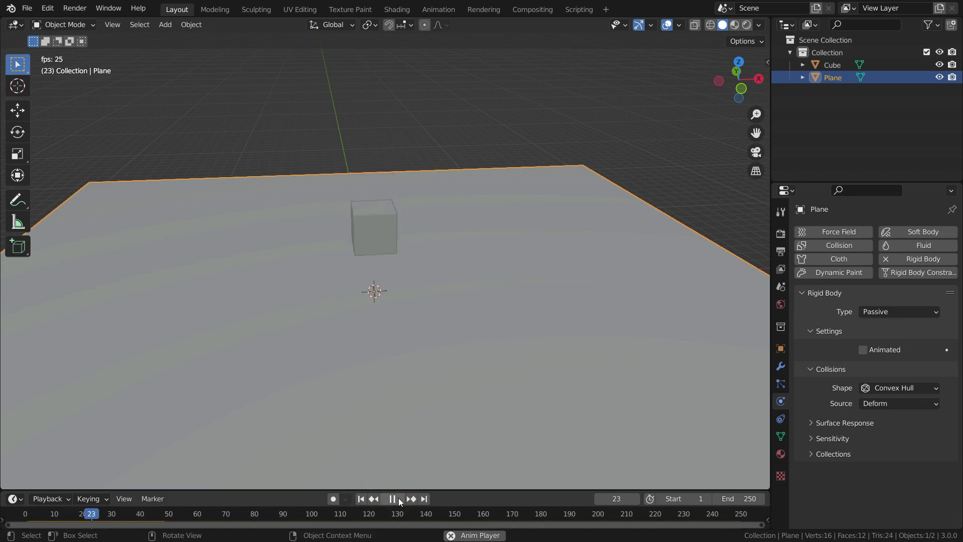
{"action": "left_click", "coordinate": [394, 499]}
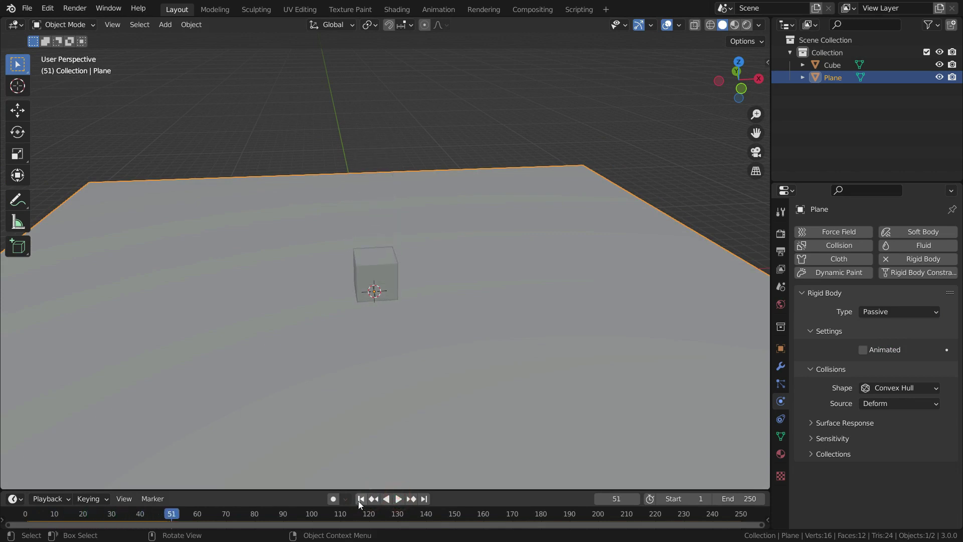
{"action": "left_click", "coordinate": [360, 499]}
Step: Switch to the front orthographic view and select the cube above the floor slab
{"action": "middle_click_drag", "start_coordinate": [377, 430], "coordinate": [374, 311]}
{"action": "scroll", "coordinate": [377, 306], "scroll_direction": "down", "scroll_amount": 2}
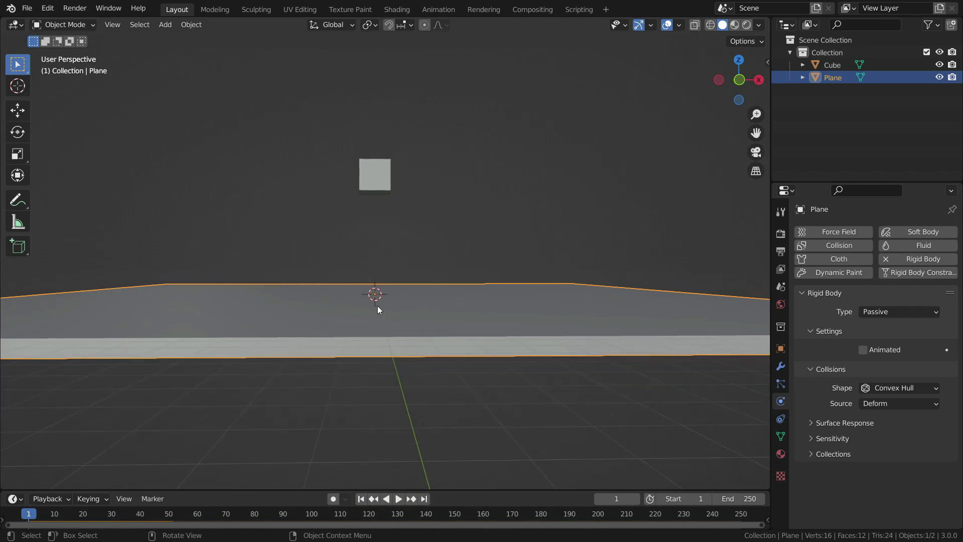
{"action": "key", "text": "KP_1"}
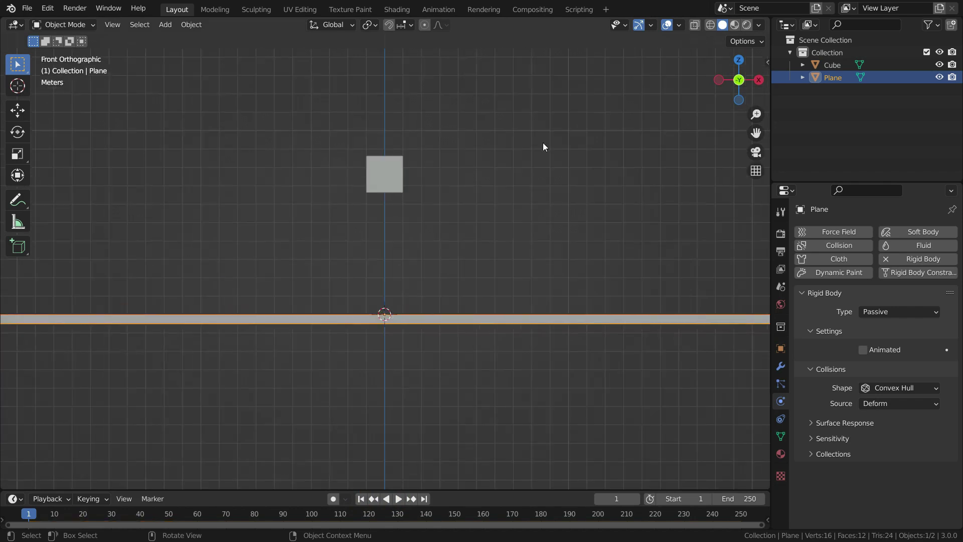
{"action": "left_click", "coordinate": [374, 176]}
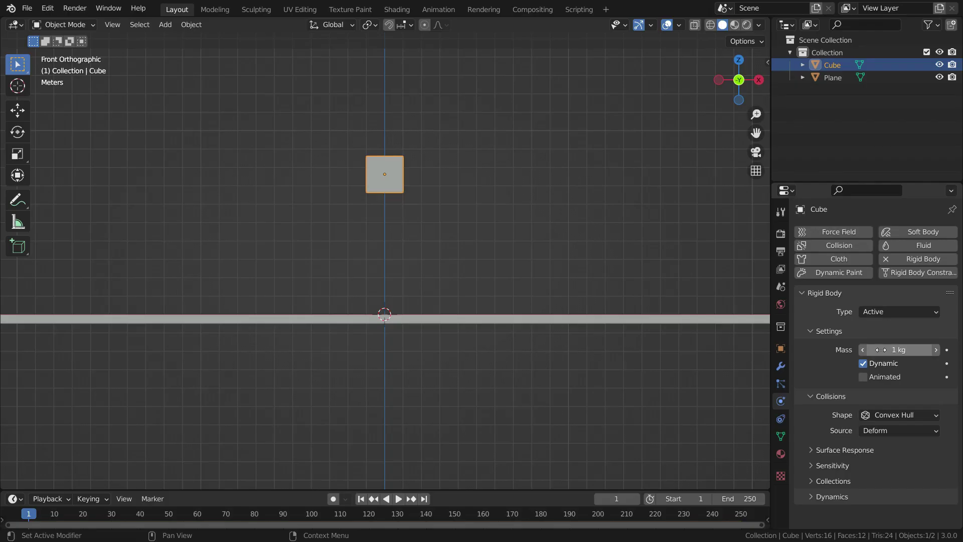
Step: Try a rigid body mass of 22.6 kg on the cube and set it back to 1 kg
{"action": "left_click_drag", "start_coordinate": [800, 290], "coordinate": [822, 290]}
{"action": "left_click_drag", "start_coordinate": [899, 350], "coordinate": [870, 350]}
{"action": "left_click", "coordinate": [898, 349]}
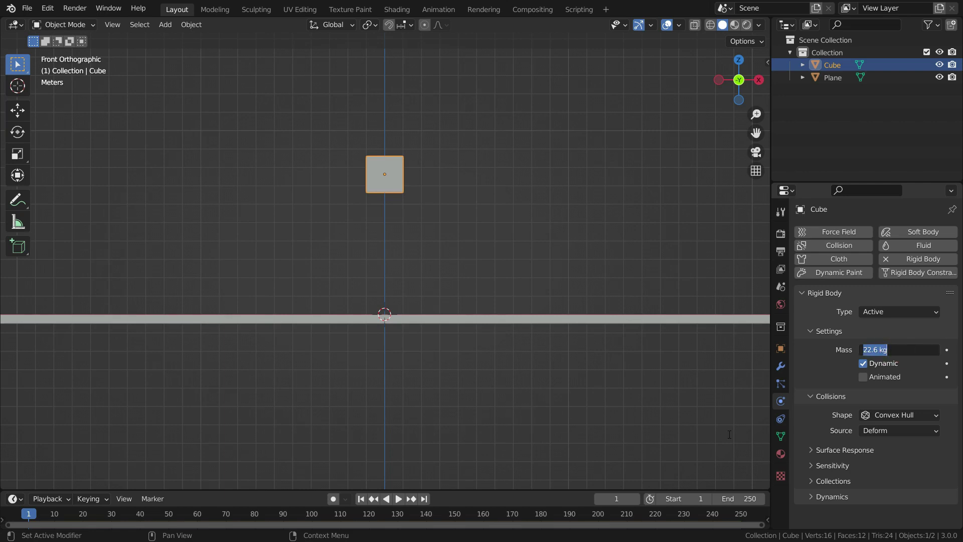
{"action": "type", "text": "1"}
{"action": "key", "text": "Return"}
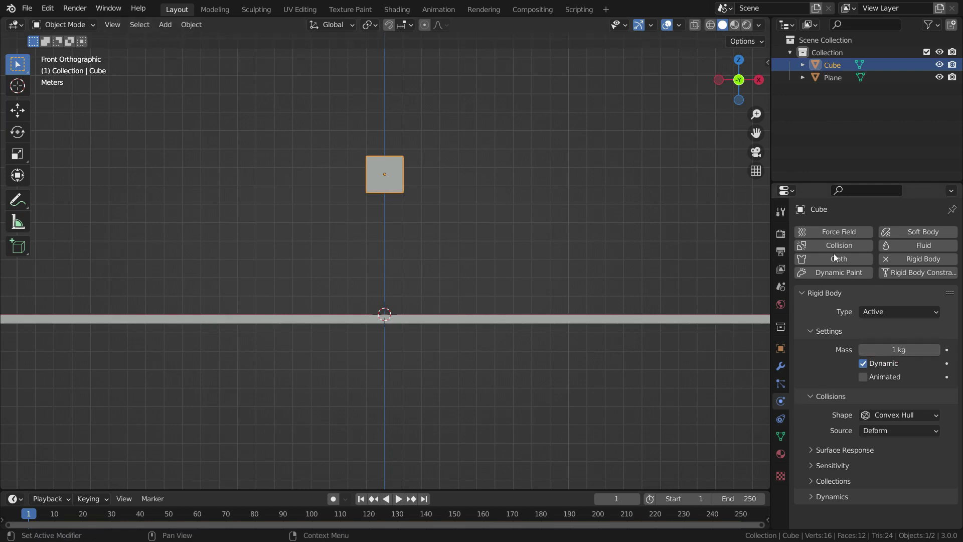
Step: Set the scene's unit system to Imperial and check the cube's mass in its rigid body settings
{"action": "left_click", "coordinate": [780, 286]}
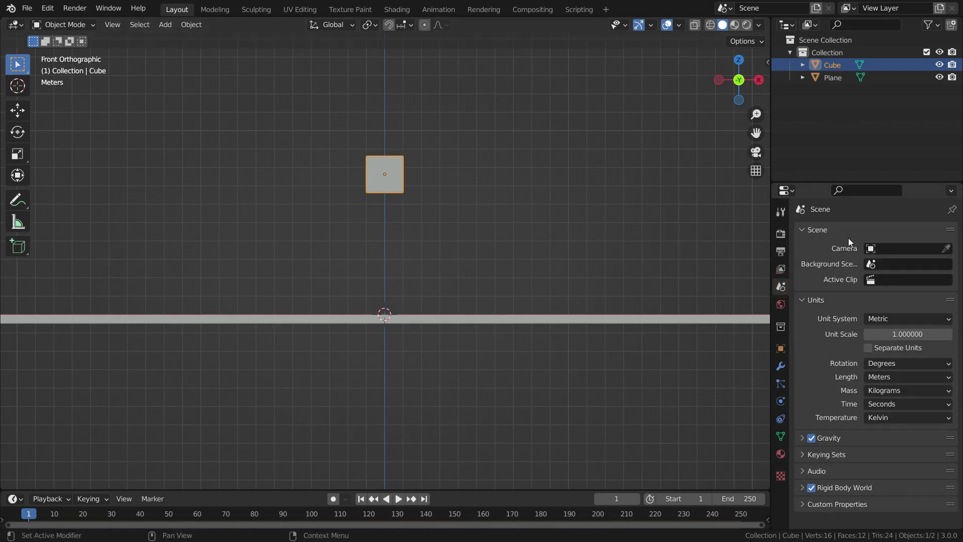
{"action": "left_click", "coordinate": [904, 318]}
{"action": "left_click", "coordinate": [886, 362]}
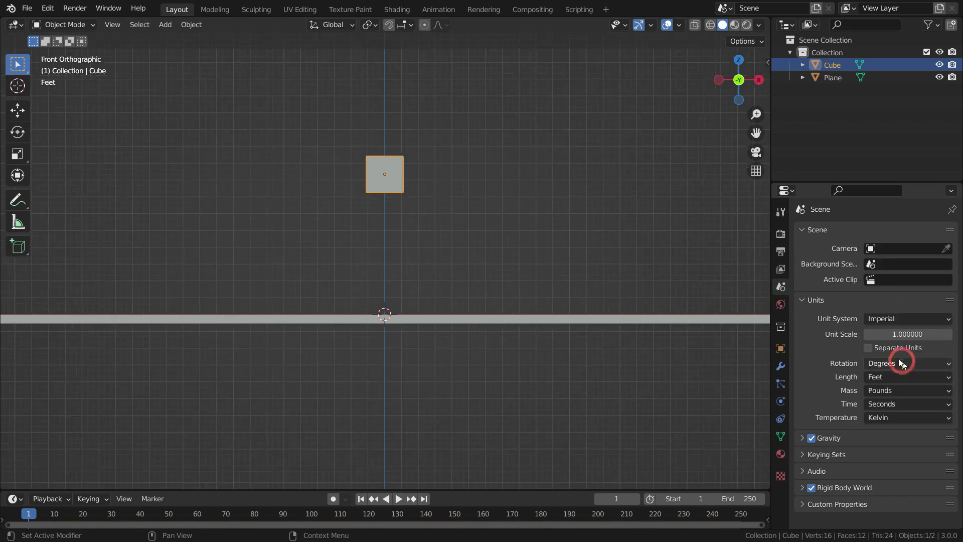
{"action": "left_click", "coordinate": [780, 401]}
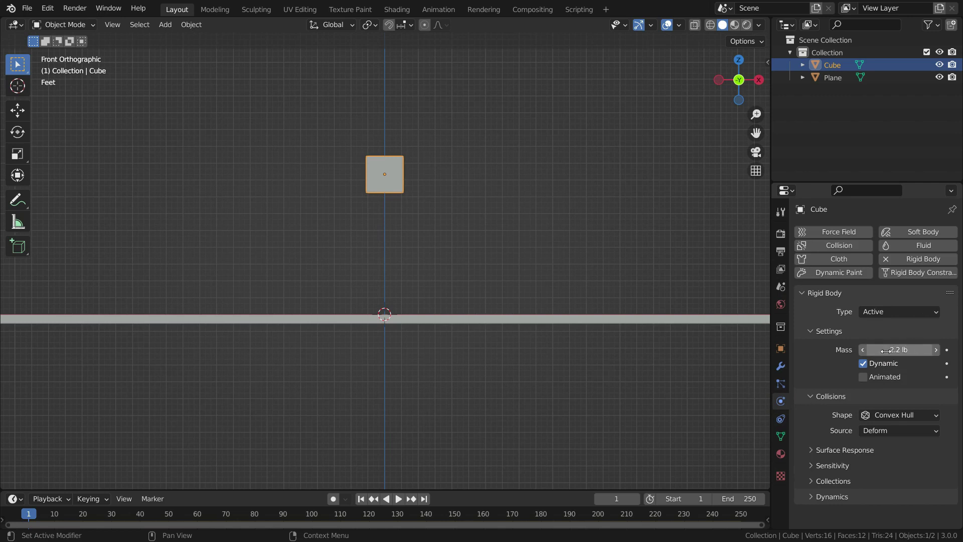
Step: Set the scene's unit system back to Metric and return to the cube's physics settings
{"action": "left_click", "coordinate": [780, 285]}
{"action": "left_click", "coordinate": [898, 317]}
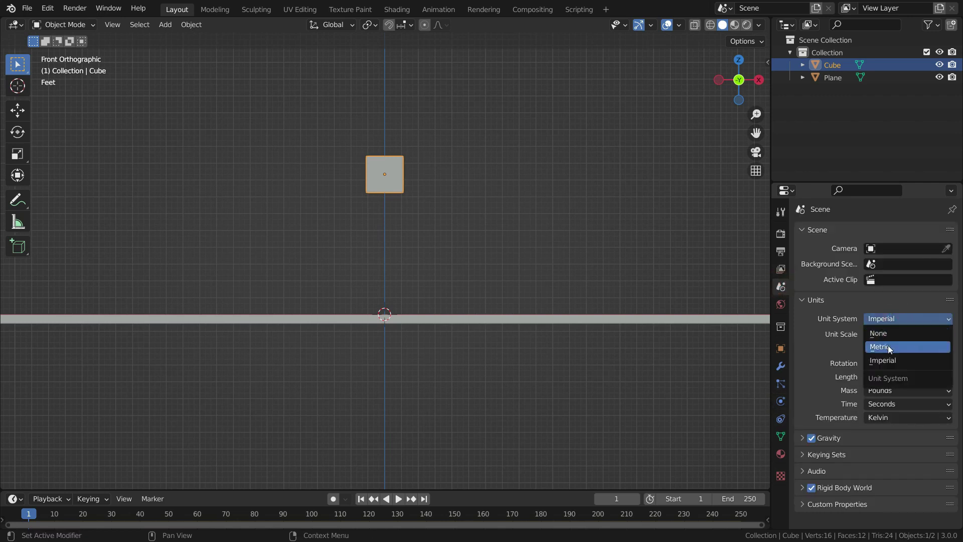
{"action": "left_click", "coordinate": [888, 345]}
{"action": "left_click", "coordinate": [781, 400]}
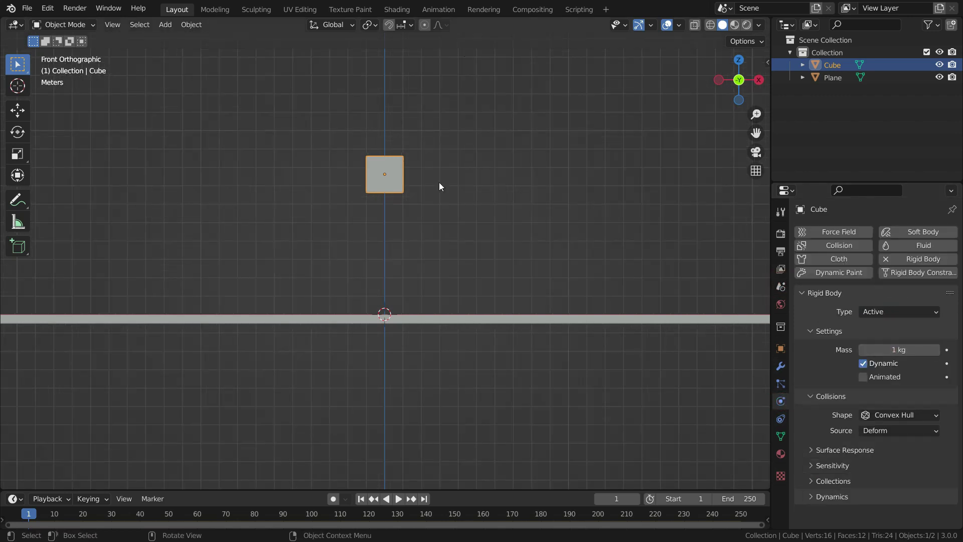
Step: Duplicate the cube upward along Z, well above the original, and move the copy about 1.5 m along negative X
{"action": "middle_click_drag", "start_coordinate": [468, 260], "coordinate": [464, 379], "text": "shift"}
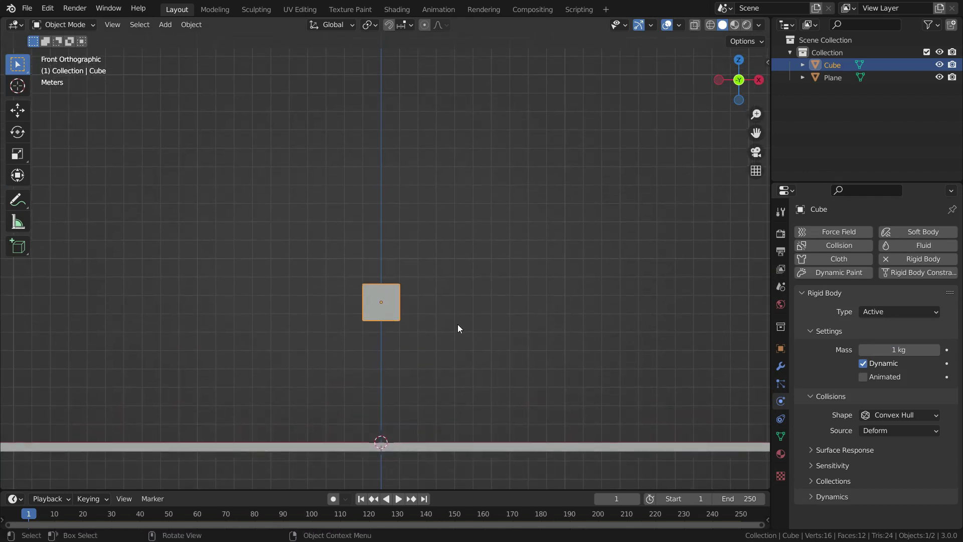
{"action": "key", "text": "shift+d"}
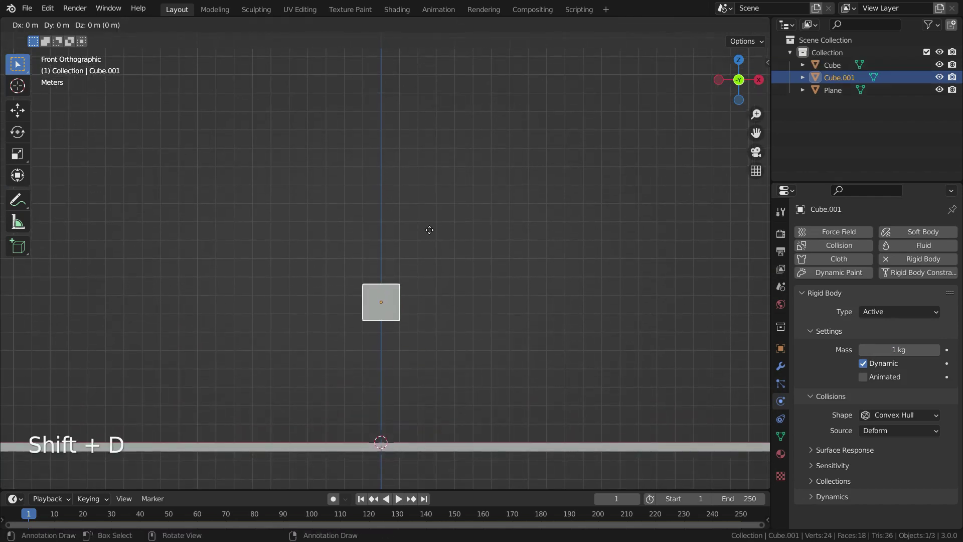
{"action": "key", "text": "z"}
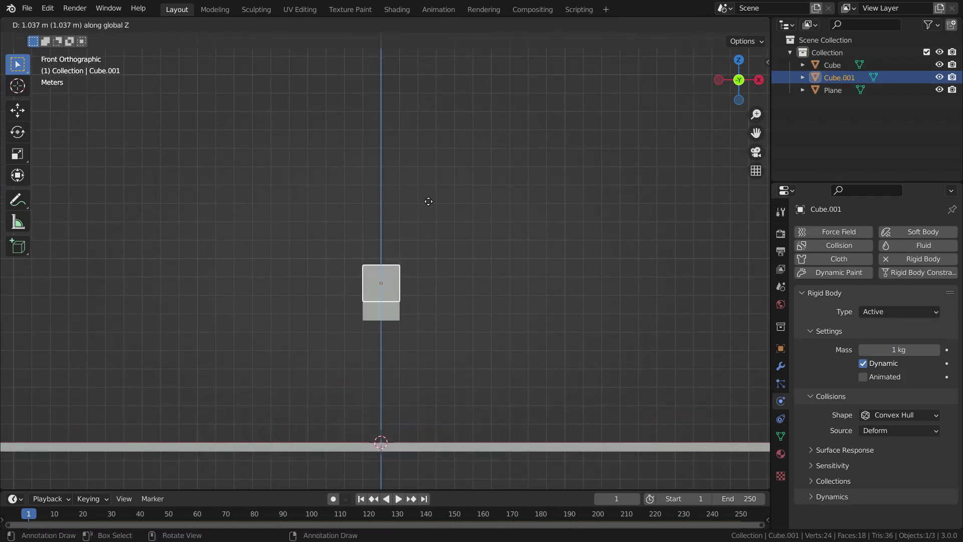
{"action": "left_click", "coordinate": [418, 78]}
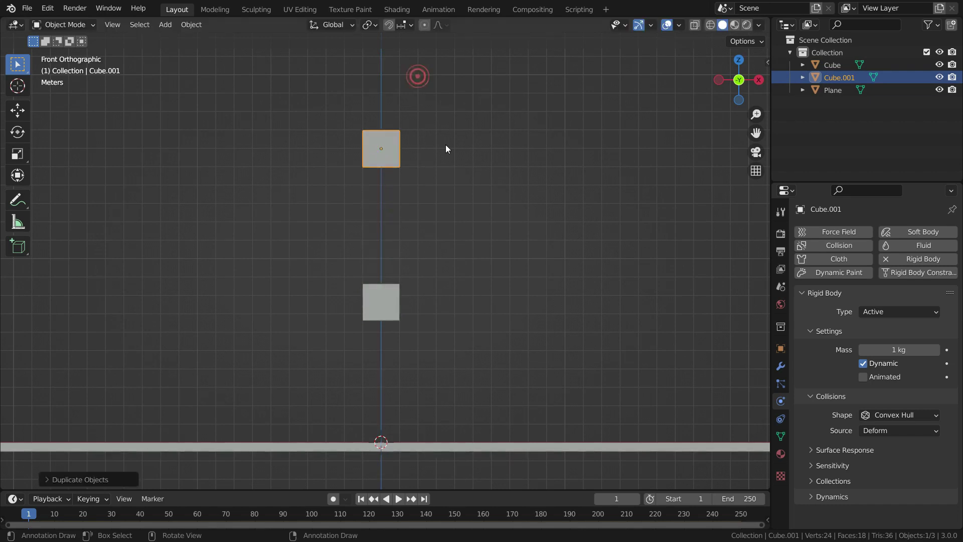
{"action": "key", "text": "g"}
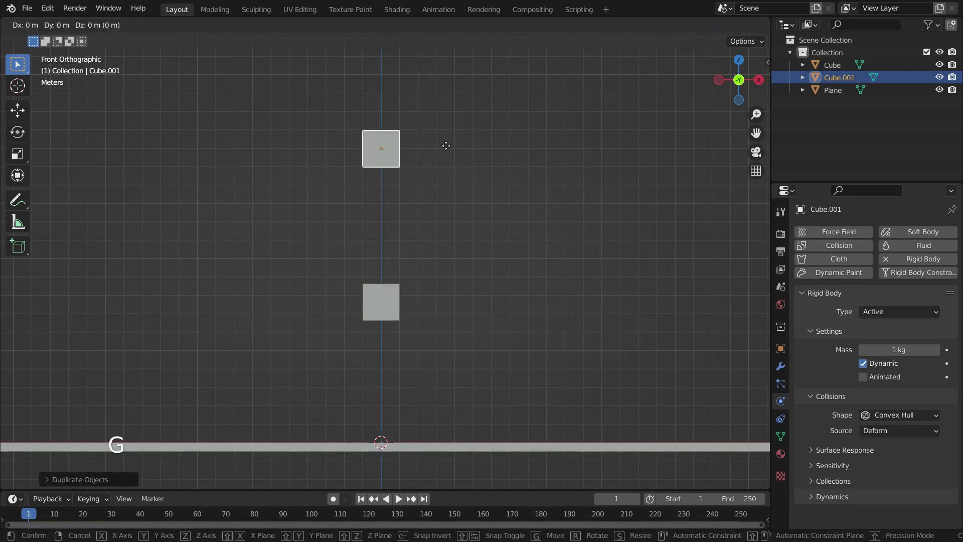
{"action": "key", "text": "x"}
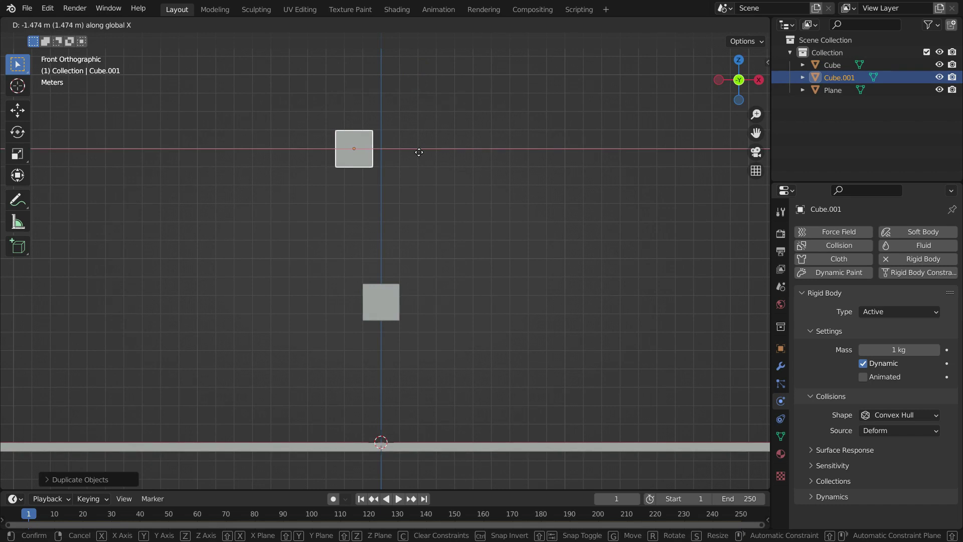
{"action": "left_click", "coordinate": [417, 150]}
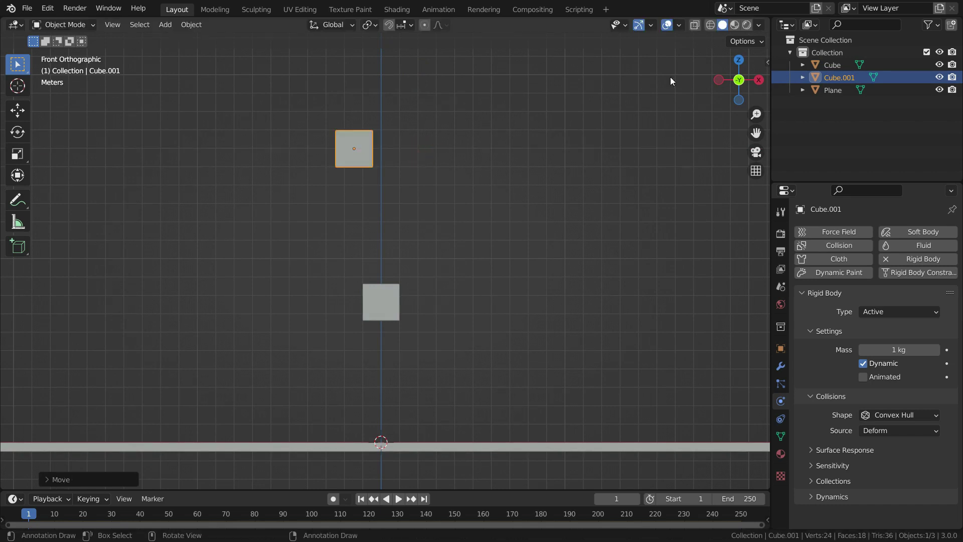
Step: Play the simulation of the two equally heavy cubes colliding, and rewind it to frame 1
{"action": "left_click", "coordinate": [399, 499]}
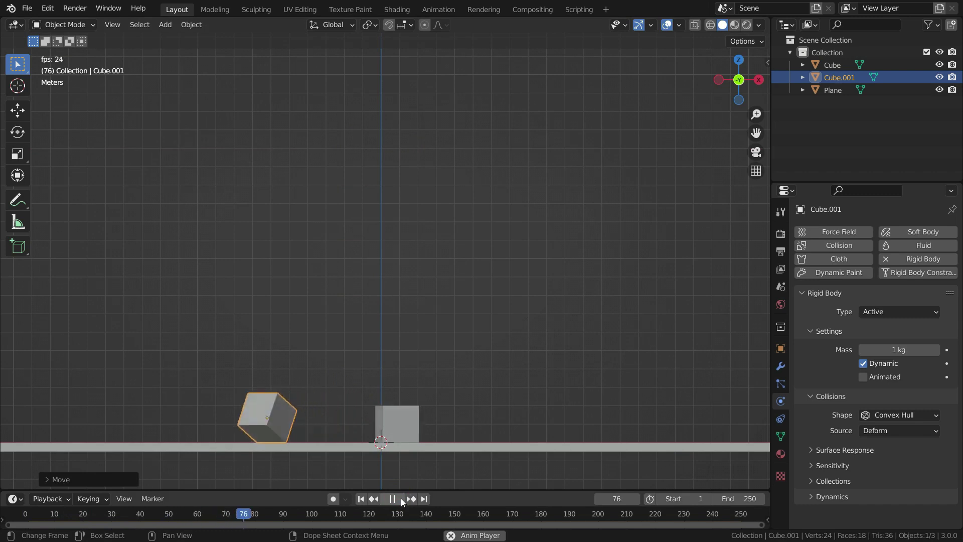
{"action": "left_click", "coordinate": [402, 498]}
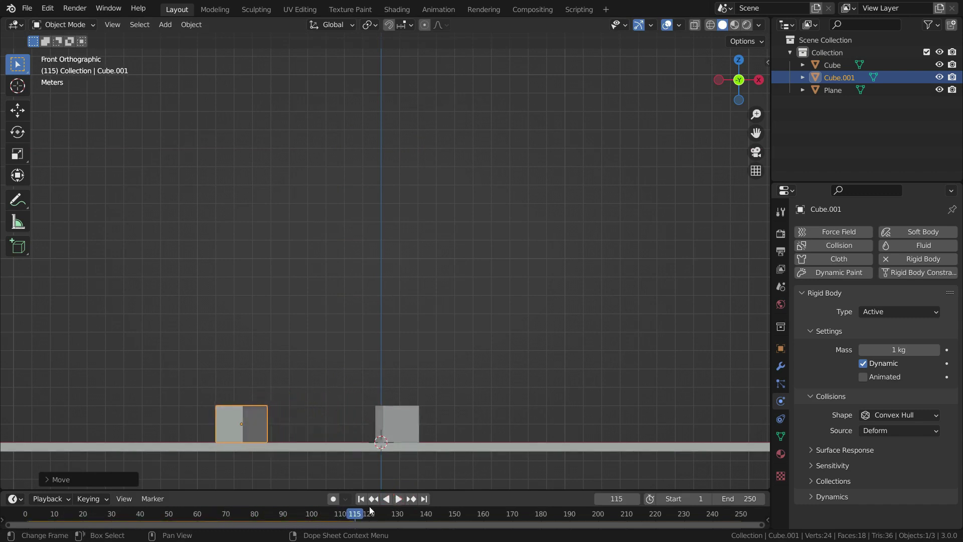
{"action": "left_click", "coordinate": [363, 500]}
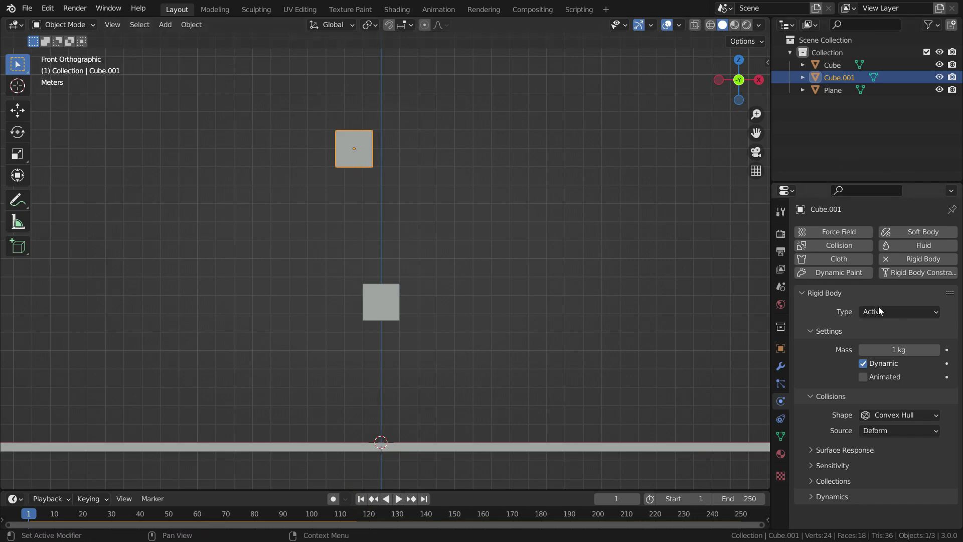
Step: Set the upper cube's rigid body mass to 100 kg
{"action": "left_click", "coordinate": [899, 350]}
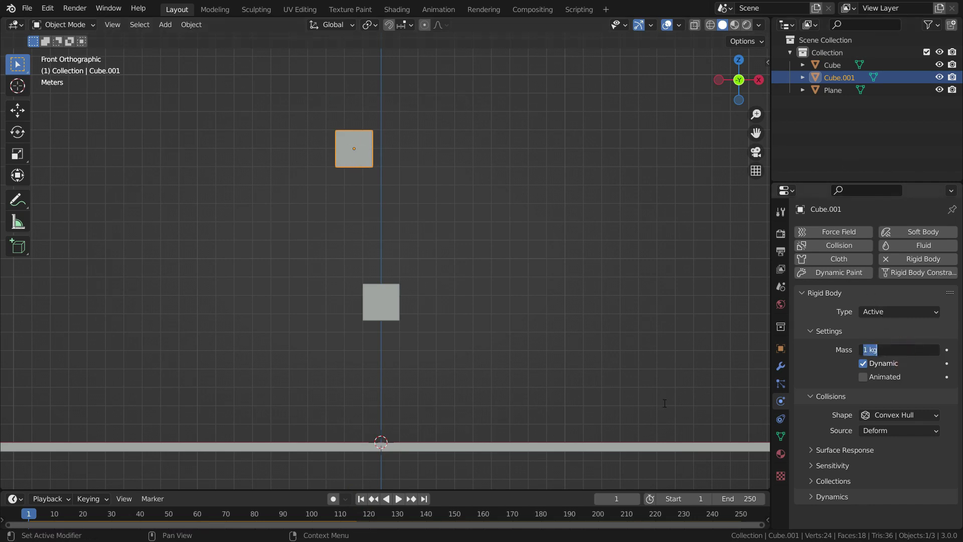
{"action": "type", "text": "100"}
{"action": "key", "text": "Return"}
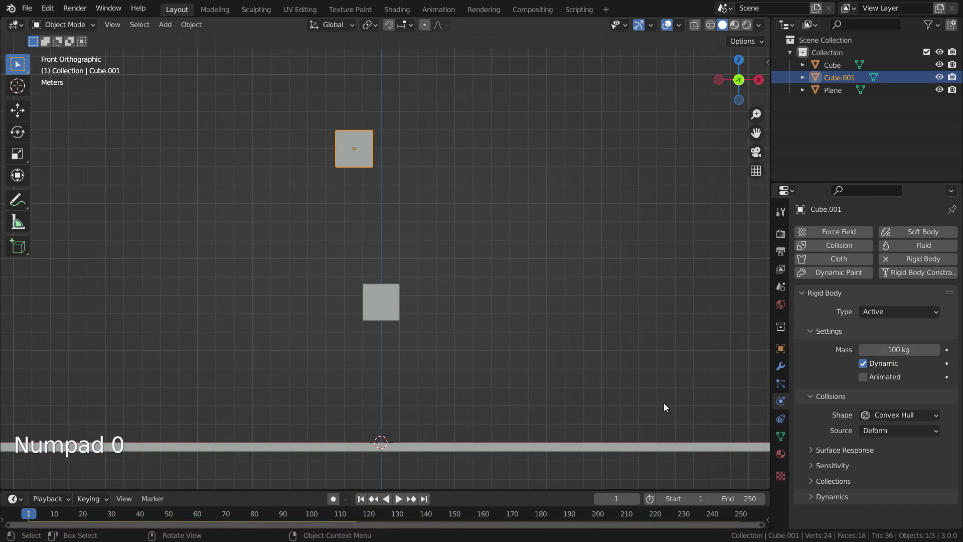
Step: Play the simulation of the heavy upper cube hitting the lower one twice, rewinding to frame 1 each time
{"action": "left_click", "coordinate": [399, 499]}
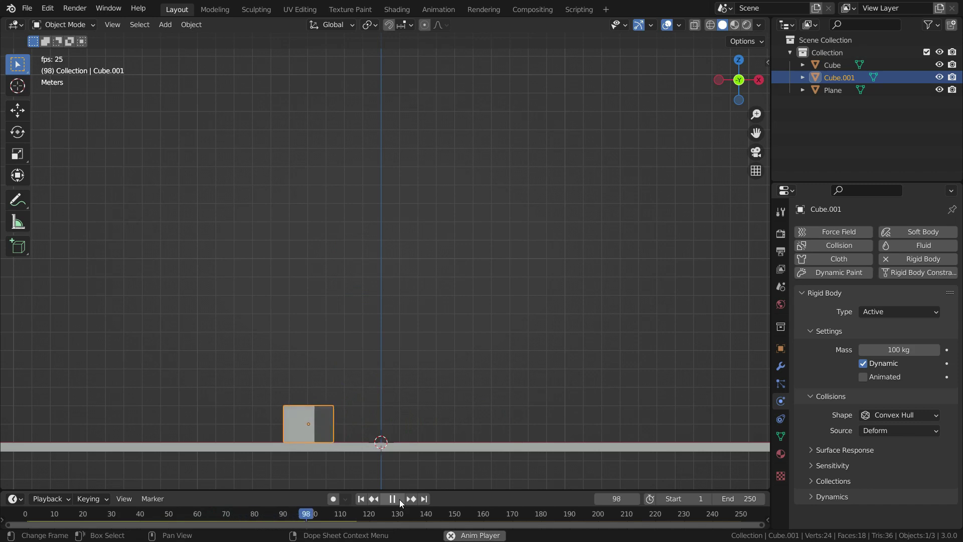
{"action": "left_click", "coordinate": [395, 500]}
{"action": "left_click", "coordinate": [362, 499]}
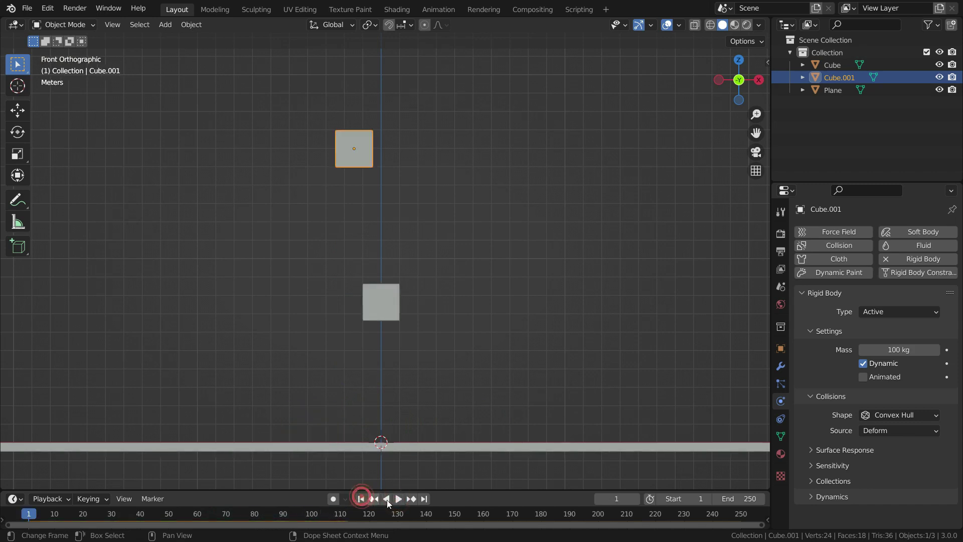
{"action": "left_click", "coordinate": [399, 499]}
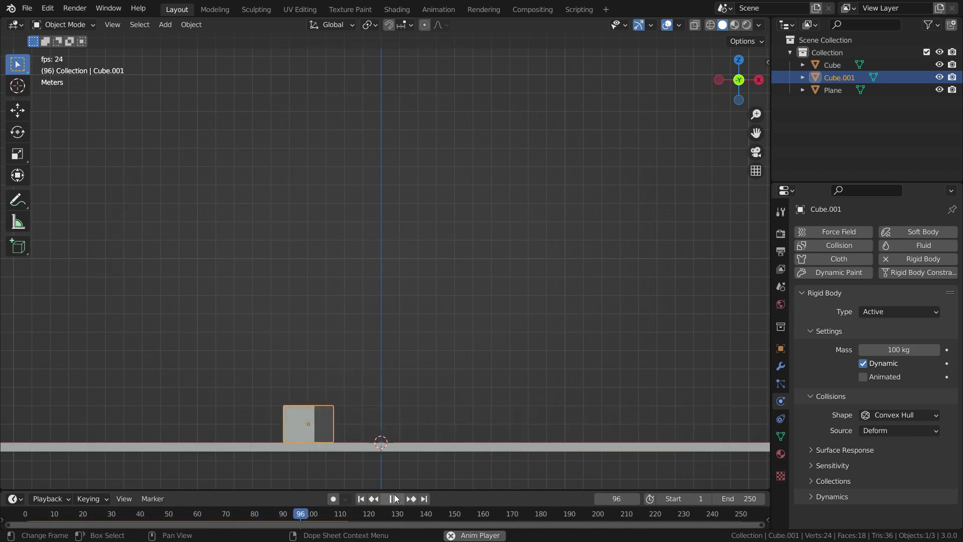
{"action": "left_click", "coordinate": [400, 501]}
{"action": "left_click", "coordinate": [361, 499]}
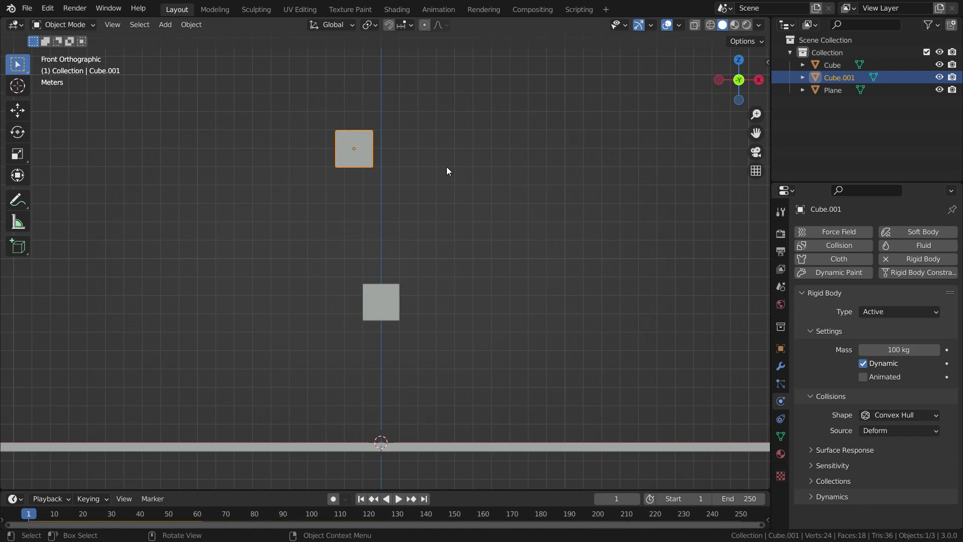
Step: Delete the upper duplicate cube and select the original cube
{"action": "key", "text": "Delete"}
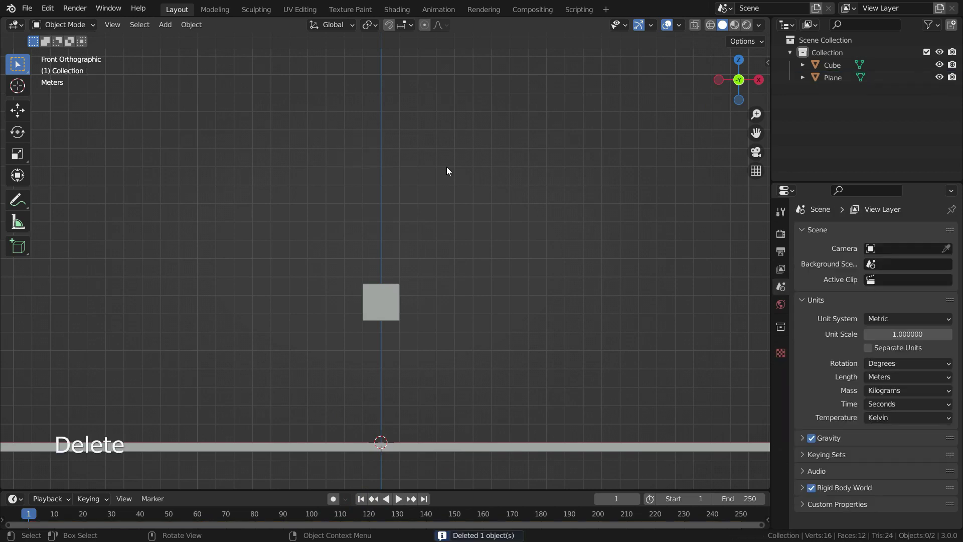
{"action": "left_click", "coordinate": [383, 312]}
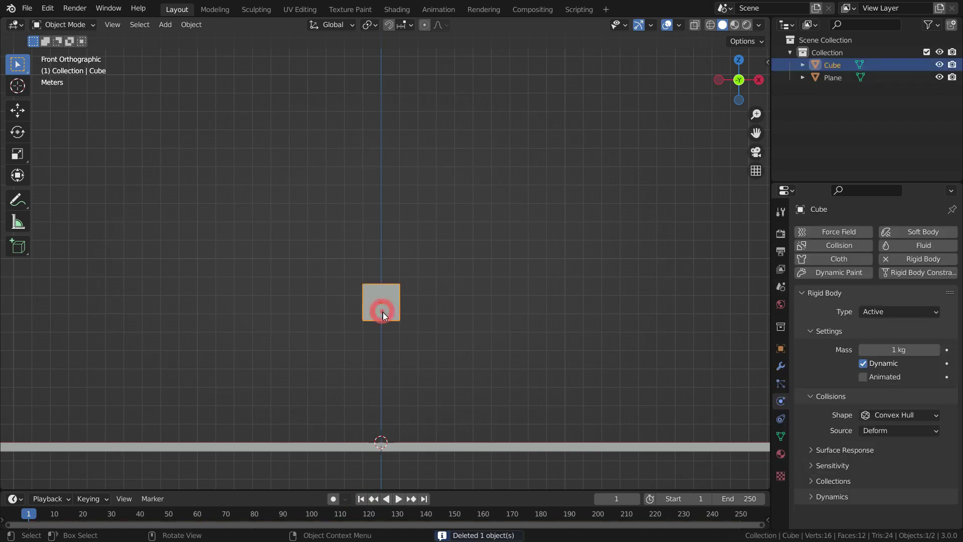
Step: Try the simulation with the cube's Dynamic option disabled, and enable Dynamic again at frame 1
{"action": "left_click", "coordinate": [864, 363]}
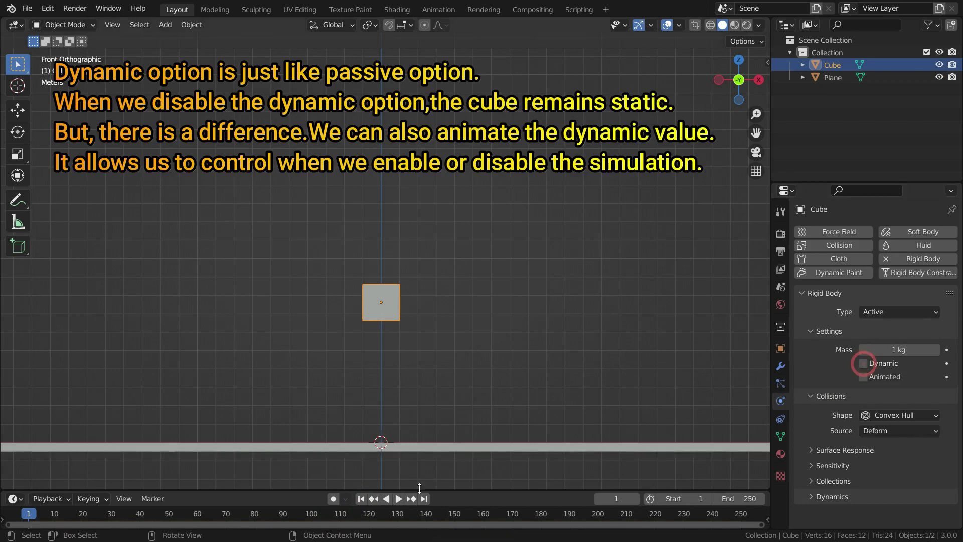
{"action": "left_click", "coordinate": [398, 499]}
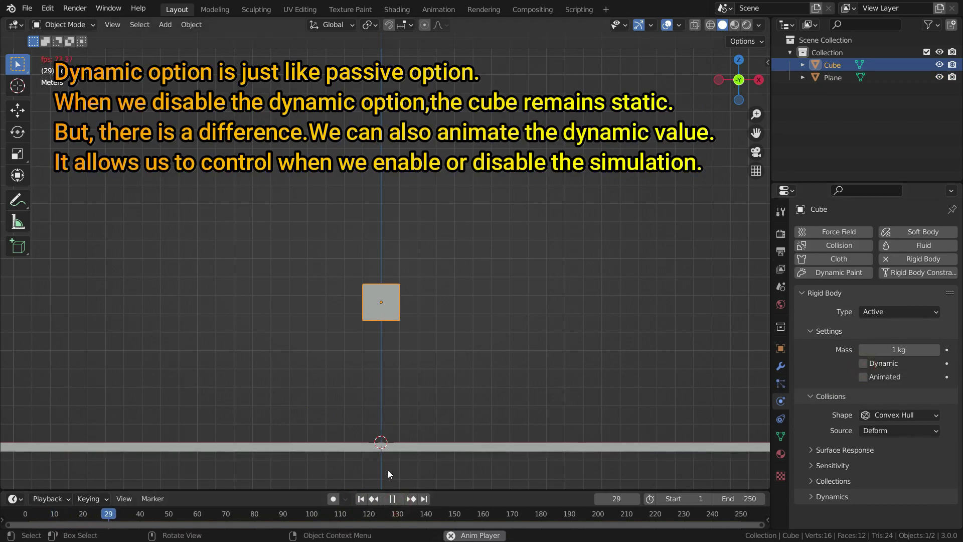
{"action": "key", "text": "Escape"}
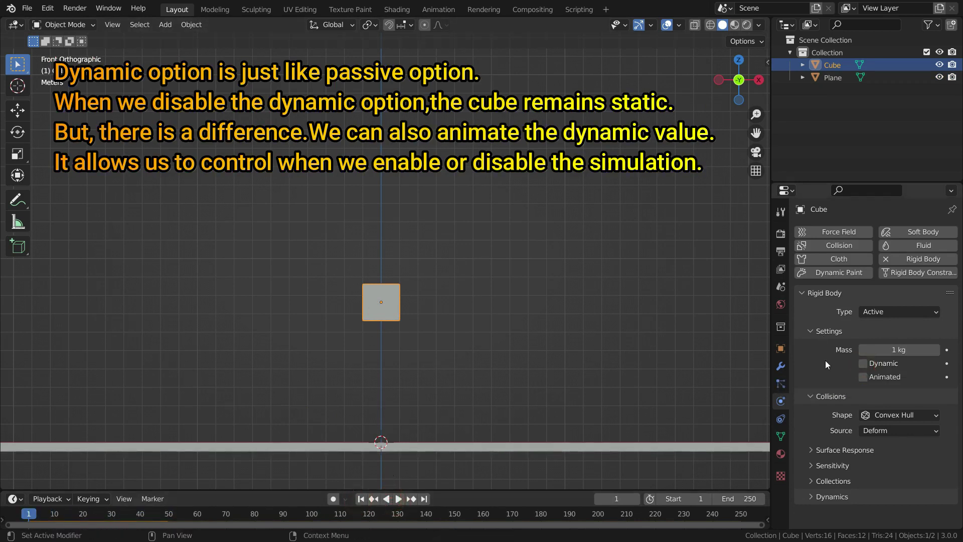
{"action": "left_click", "coordinate": [864, 360]}
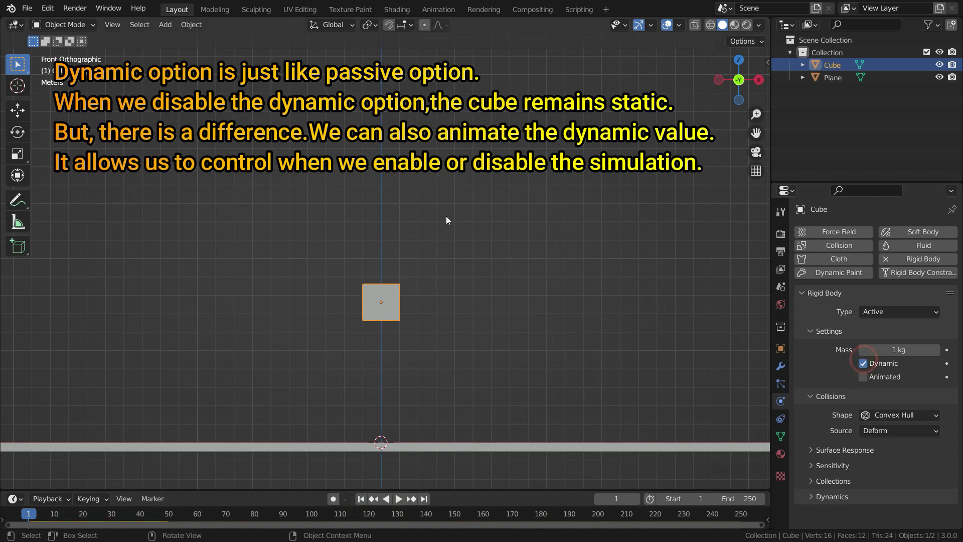
Step: Play the simulation of the cube falling with Dynamic enabled, and rewind to frame 1
{"action": "left_click", "coordinate": [401, 499]}
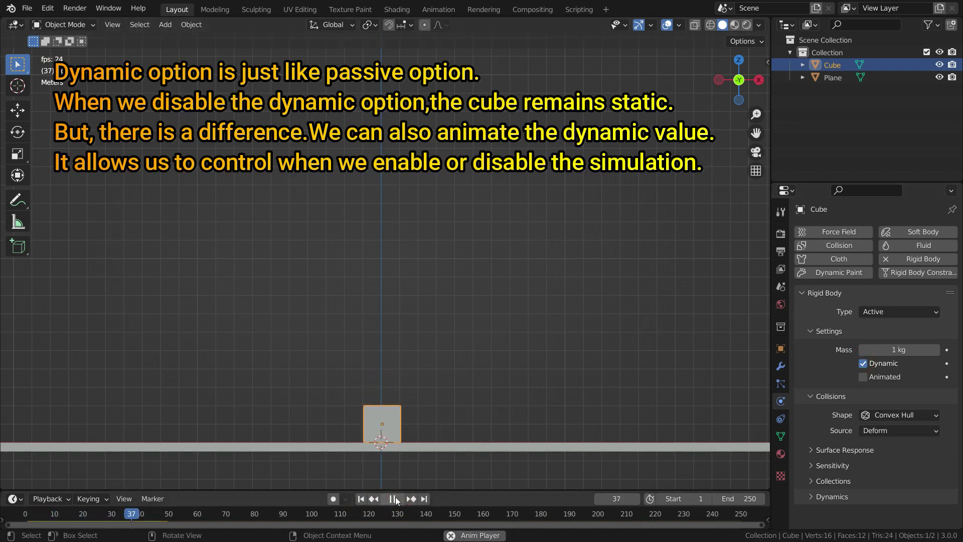
{"action": "left_click", "coordinate": [394, 499]}
{"action": "left_click", "coordinate": [360, 499]}
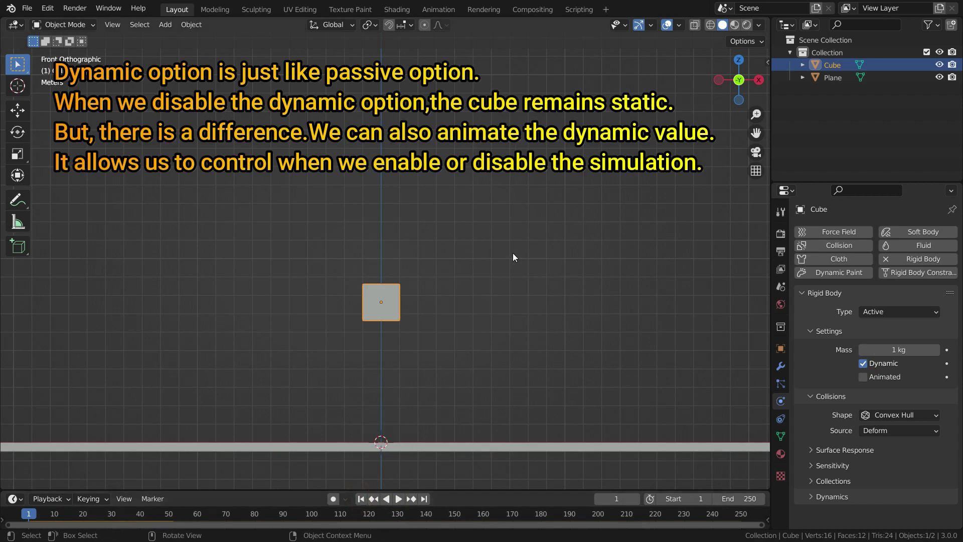
Step: Enlarge the timeline and keyframe the cube's rigid body Dynamic option as disabled at frame 1
{"action": "left_click_drag", "start_coordinate": [403, 490], "coordinate": [410, 452]}
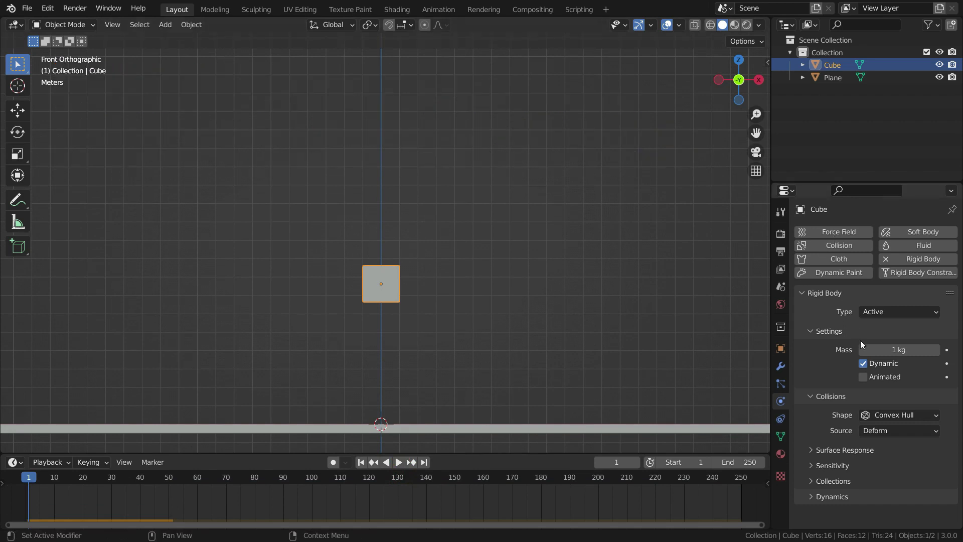
{"action": "left_click", "coordinate": [863, 363]}
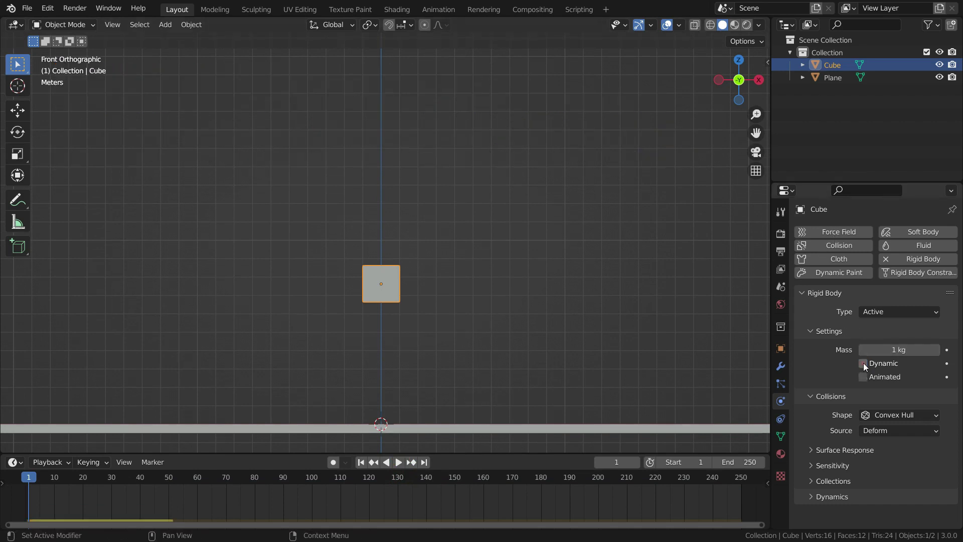
{"action": "left_click", "coordinate": [930, 362]}
{"action": "left_click", "coordinate": [947, 364]}
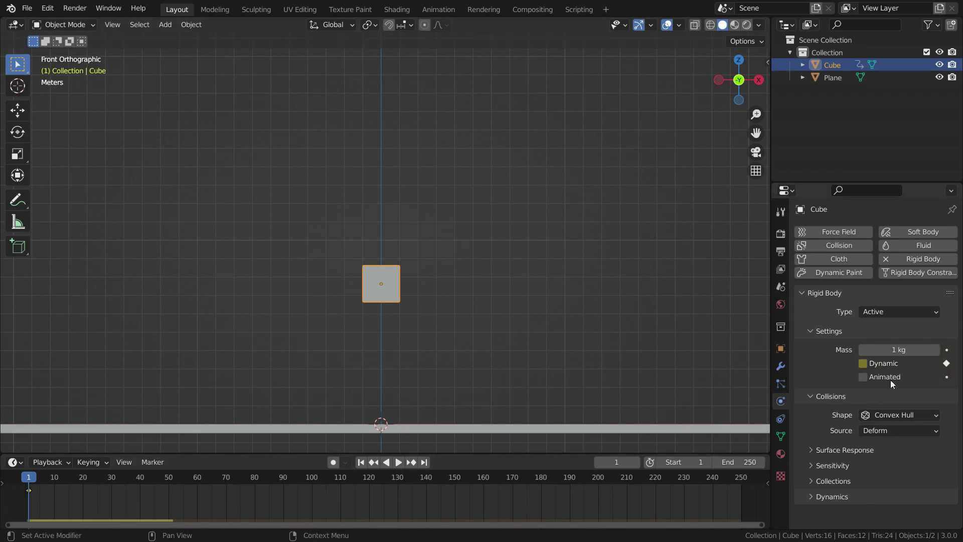
{"action": "left_click", "coordinate": [949, 364]}
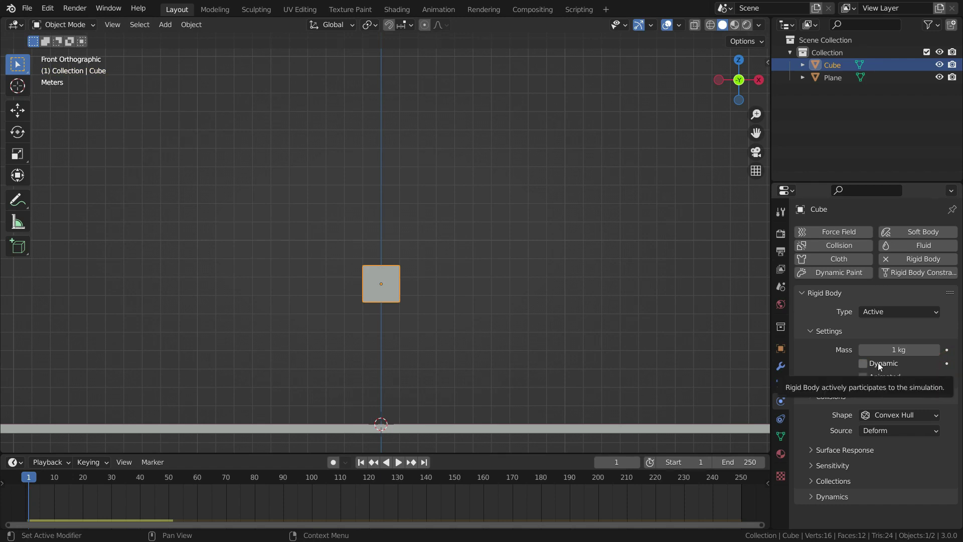
{"action": "left_click", "coordinate": [863, 363]}
{"action": "key", "text": "i"}
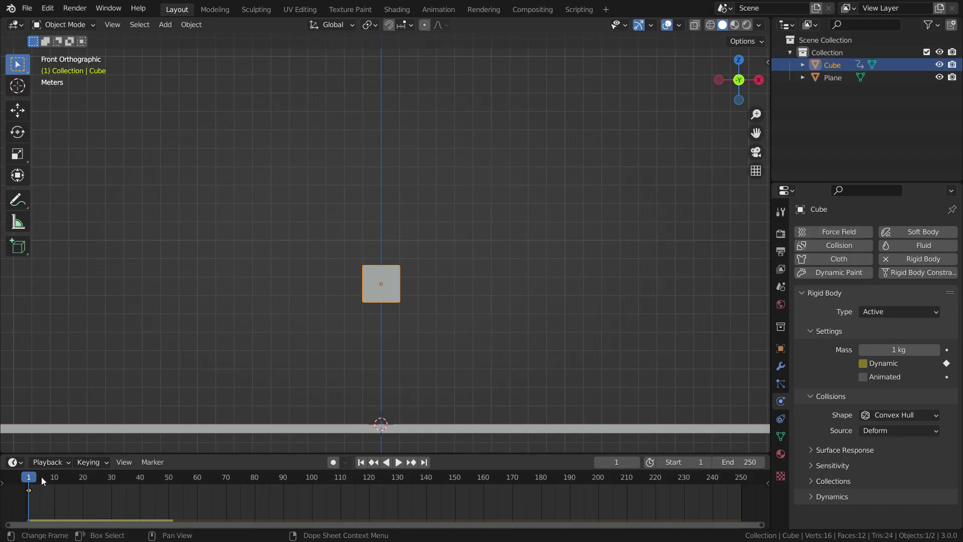
Step: Keyframe the cube's Dynamic option as disabled at frame 20 and as enabled at frame 21
{"action": "key", "text": "space"}
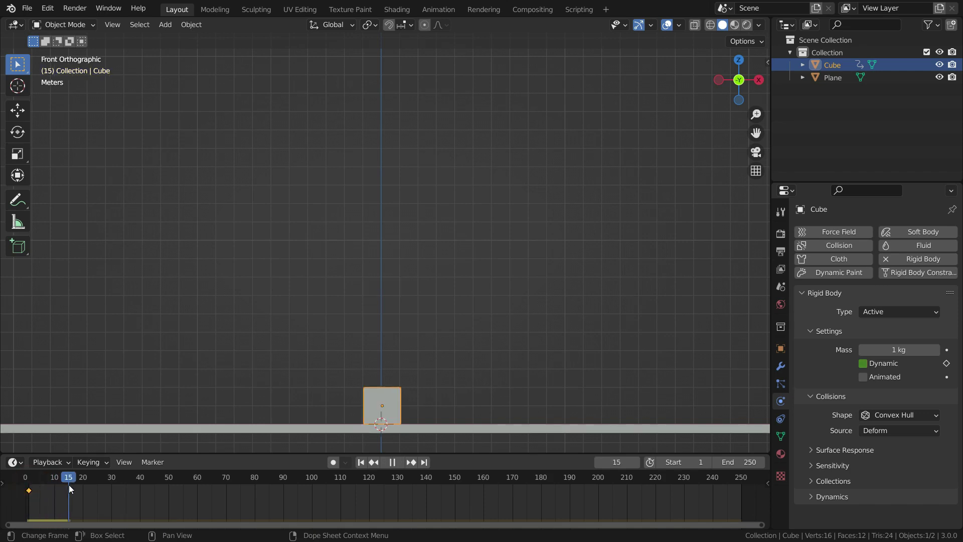
{"action": "key", "text": "space"}
{"action": "left_click", "coordinate": [83, 488]}
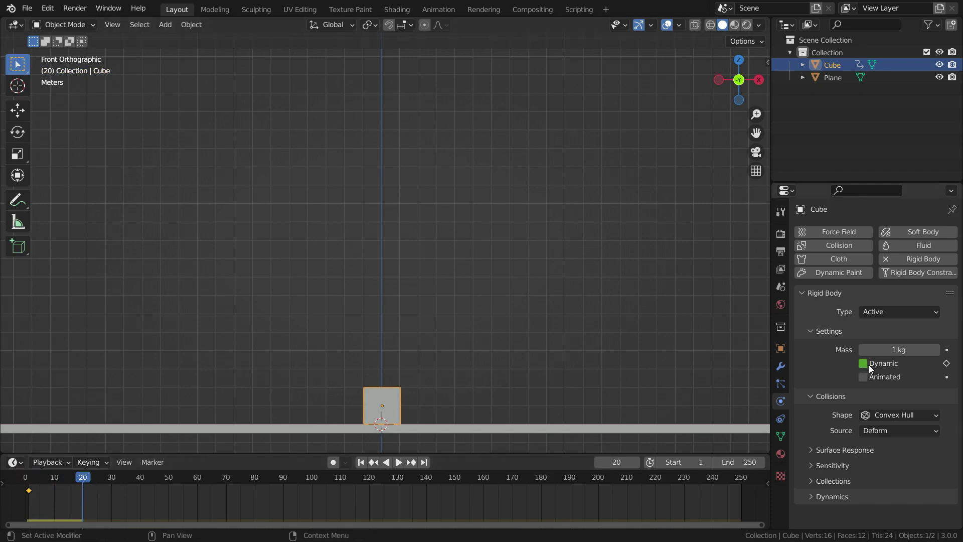
{"action": "key", "text": "i"}
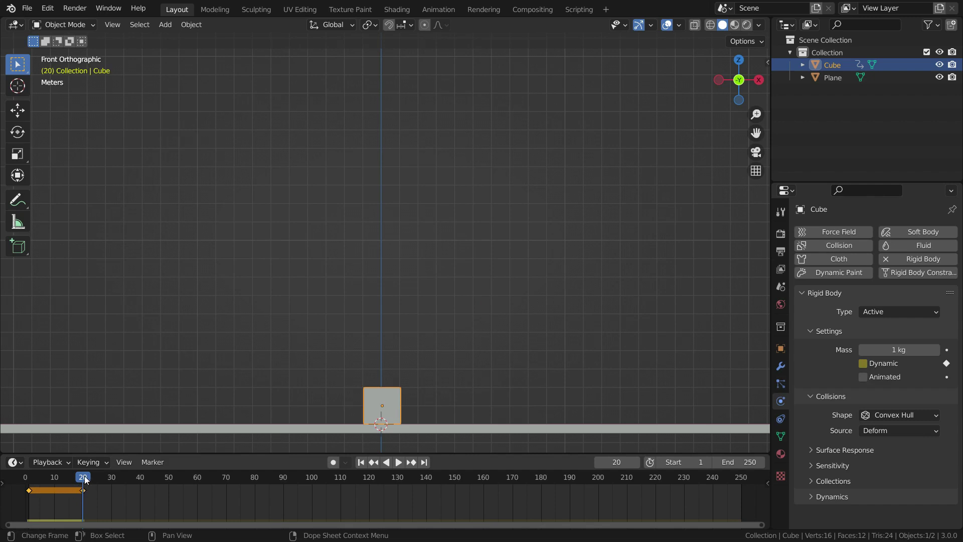
{"action": "left_click", "coordinate": [635, 462]}
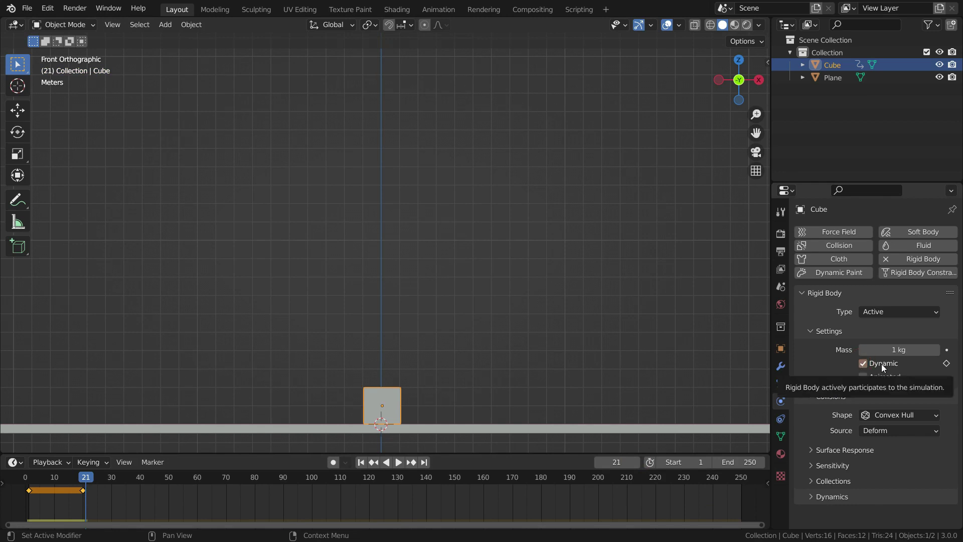
{"action": "key", "text": "i"}
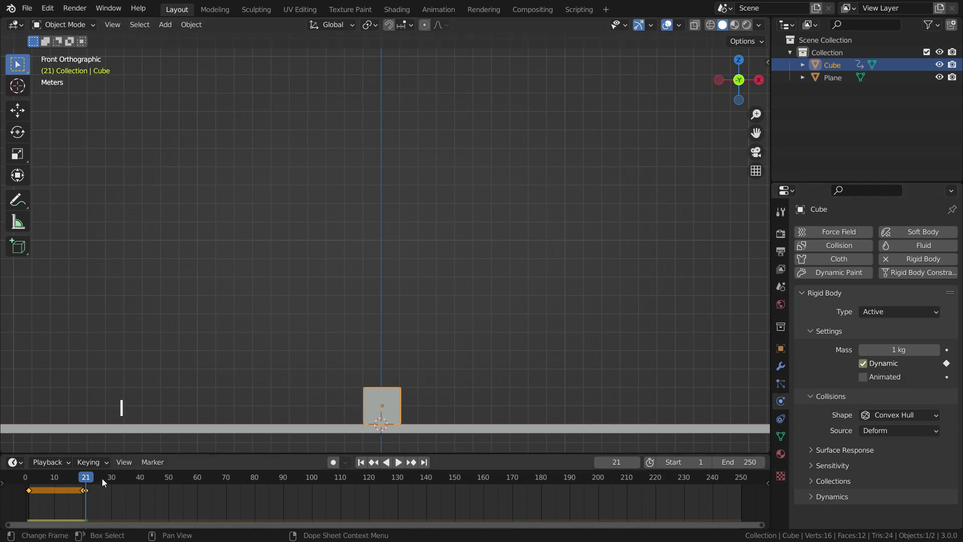
Step: Play the simulation with the keyframed Dynamic option three times, rewinding to frame 1 after each run
{"action": "left_click_drag", "start_coordinate": [85, 479], "coordinate": [22, 488]}
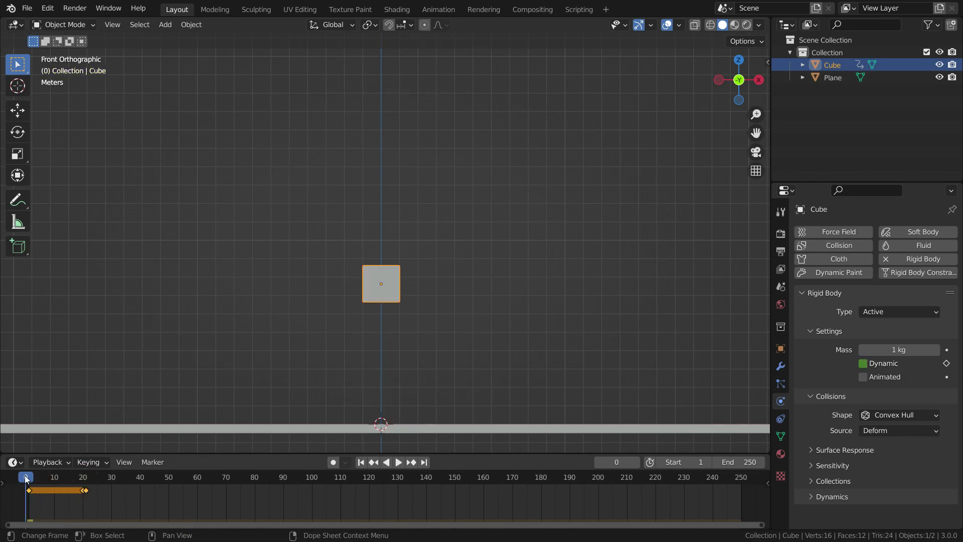
{"action": "left_click", "coordinate": [399, 462]}
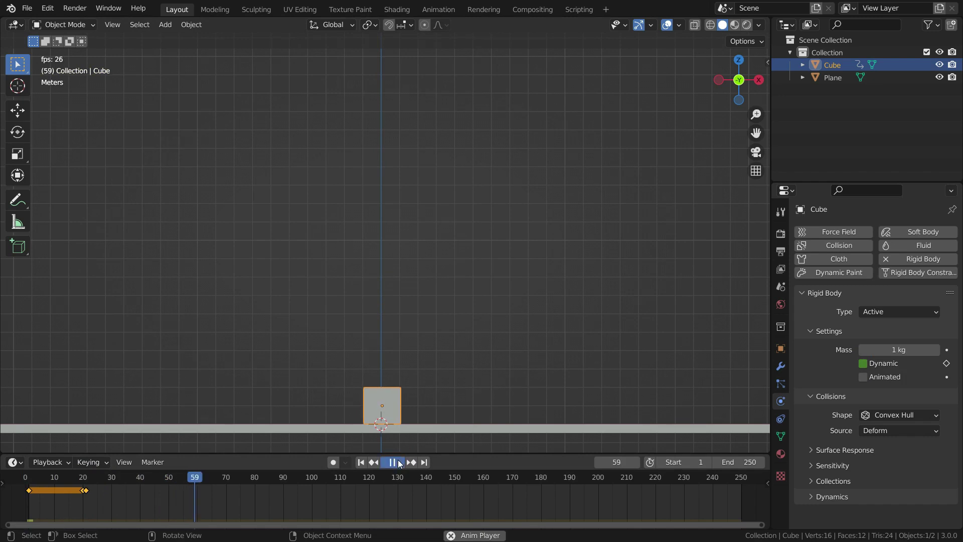
{"action": "left_click", "coordinate": [395, 462]}
{"action": "left_click", "coordinate": [358, 461]}
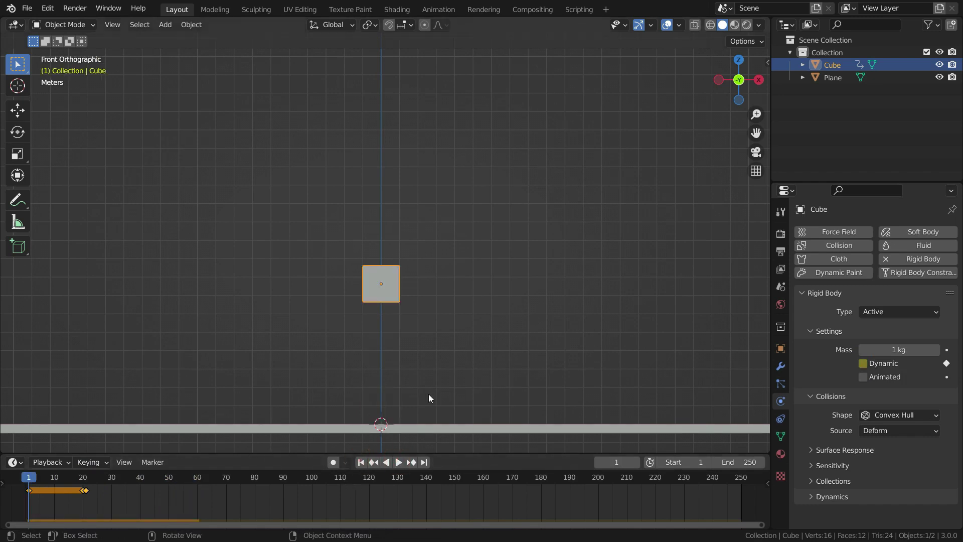
{"action": "left_click", "coordinate": [396, 462]}
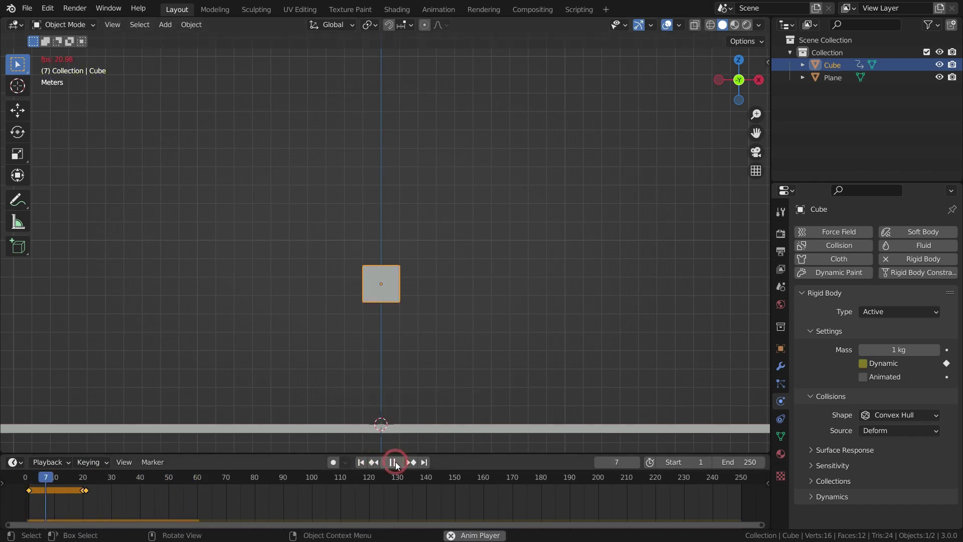
{"action": "left_click", "coordinate": [395, 461]}
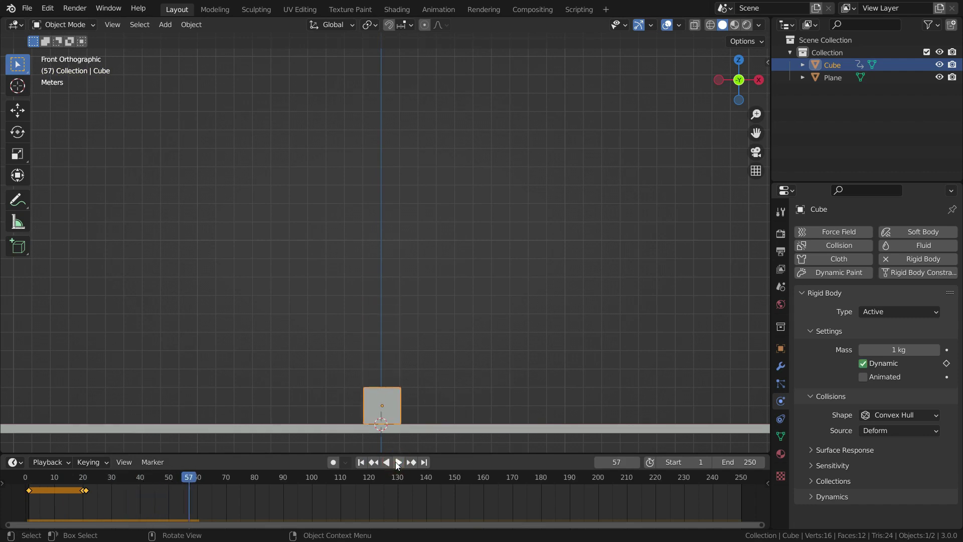
{"action": "left_click", "coordinate": [361, 462]}
{"action": "left_click", "coordinate": [394, 461]}
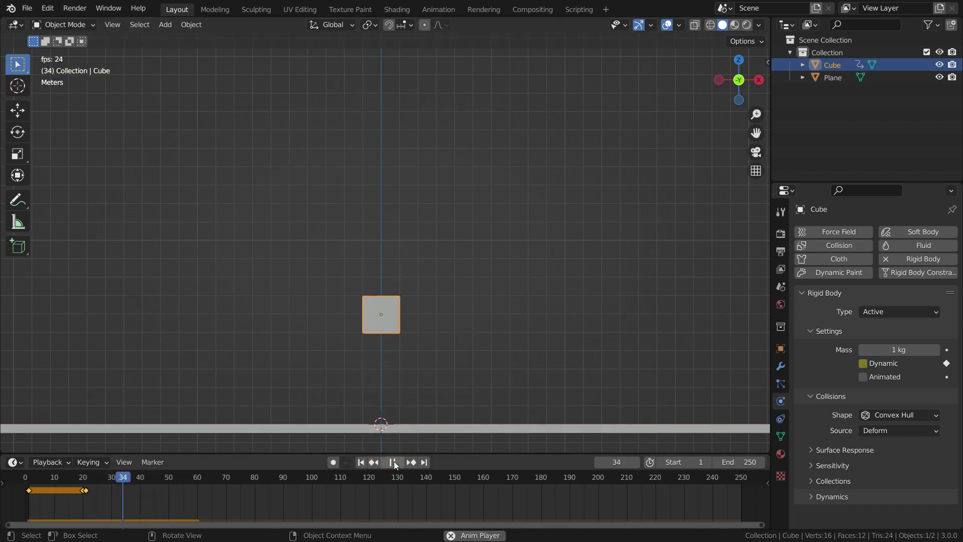
{"action": "left_click", "coordinate": [393, 461]}
{"action": "left_click", "coordinate": [361, 462]}
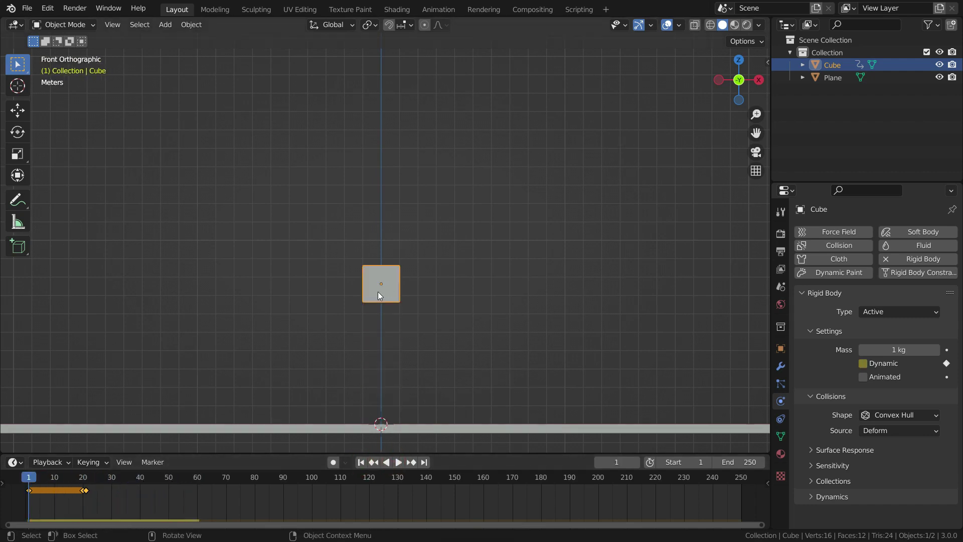
Step: Replace the keyframed cube with a new mesh cube raised along Z to rest on the floor plane
{"action": "key", "text": "Delete"}
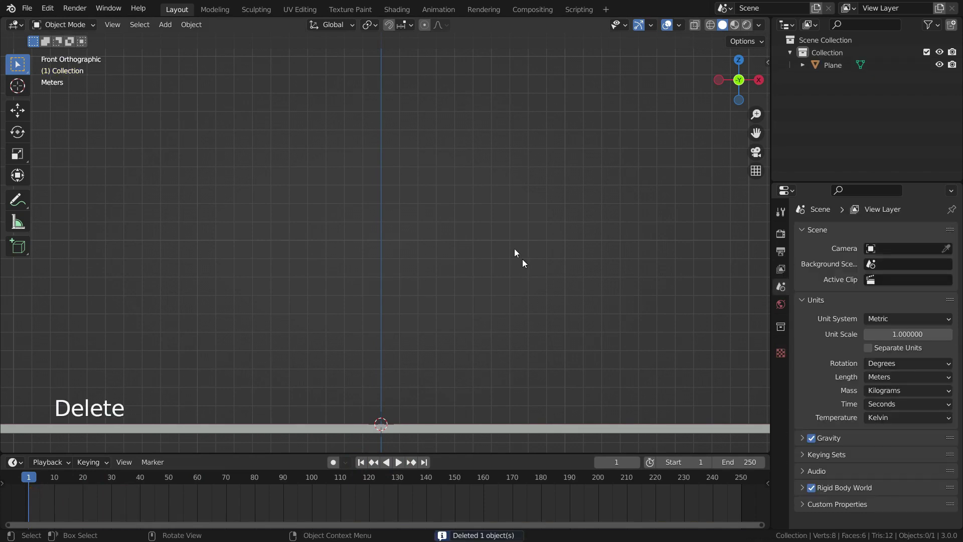
{"action": "key", "text": "shift+a"}
{"action": "mouse_move", "coordinate": [279, 152]}
{"action": "left_click", "coordinate": [372, 167]}
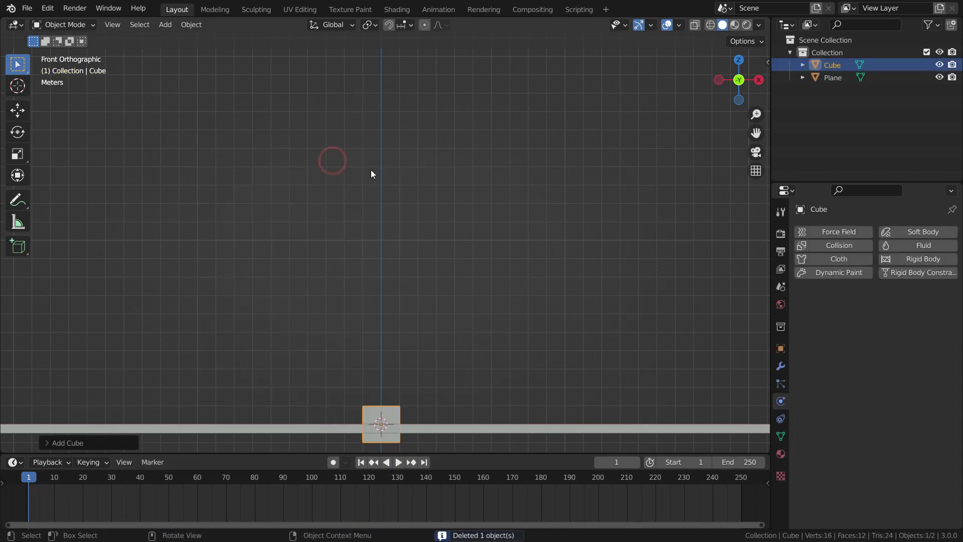
{"action": "key", "text": "g"}
{"action": "key", "text": "z"}
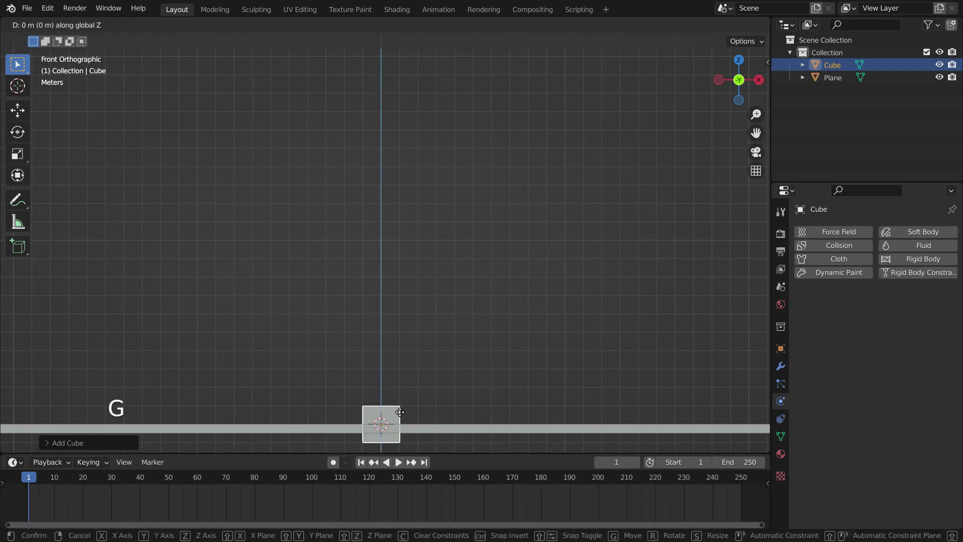
{"action": "left_click", "coordinate": [401, 392]}
Step: Add a second mesh cube and move it about 13 m along negative X and 2.3 m up
{"action": "key", "text": "shift+a"}
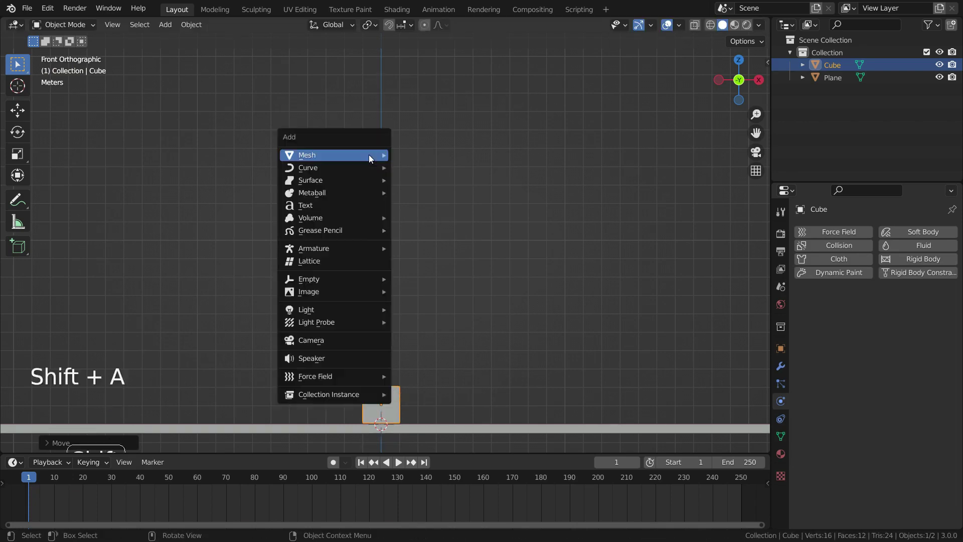
{"action": "mouse_move", "coordinate": [369, 155]}
{"action": "left_click", "coordinate": [417, 165]}
{"action": "key", "text": "g"}
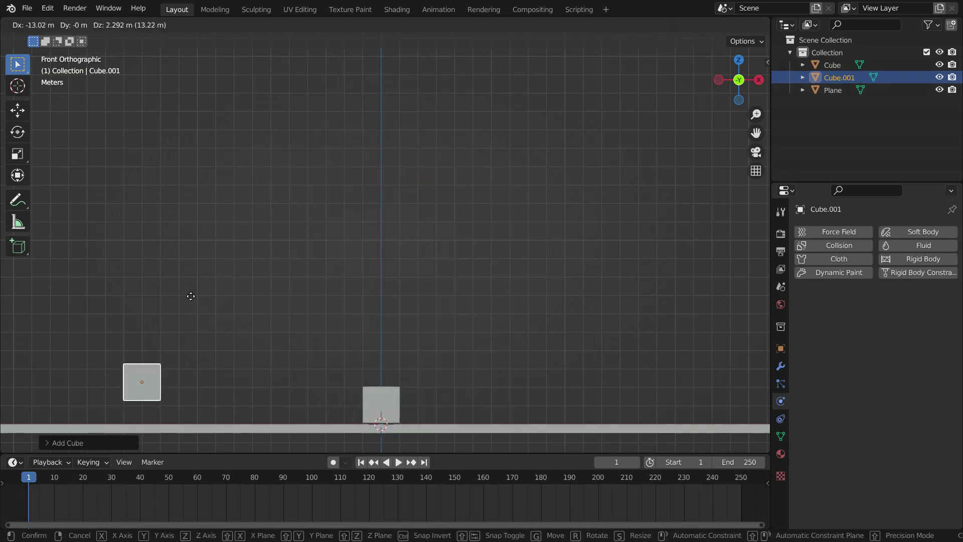
{"action": "left_click", "coordinate": [190, 295]}
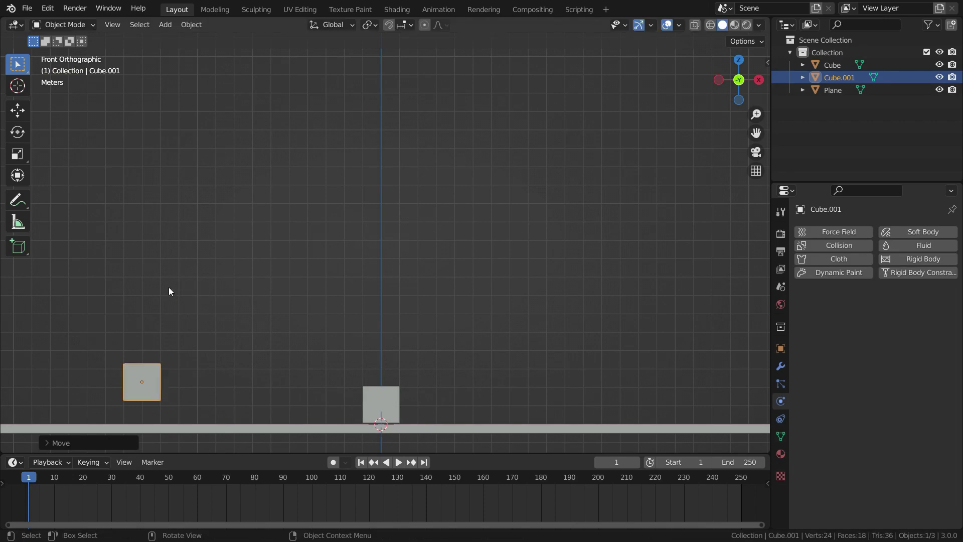
Step: Add active rigid body physics to the second cube and to the cube resting on the floor
{"action": "left_click", "coordinate": [903, 258]}
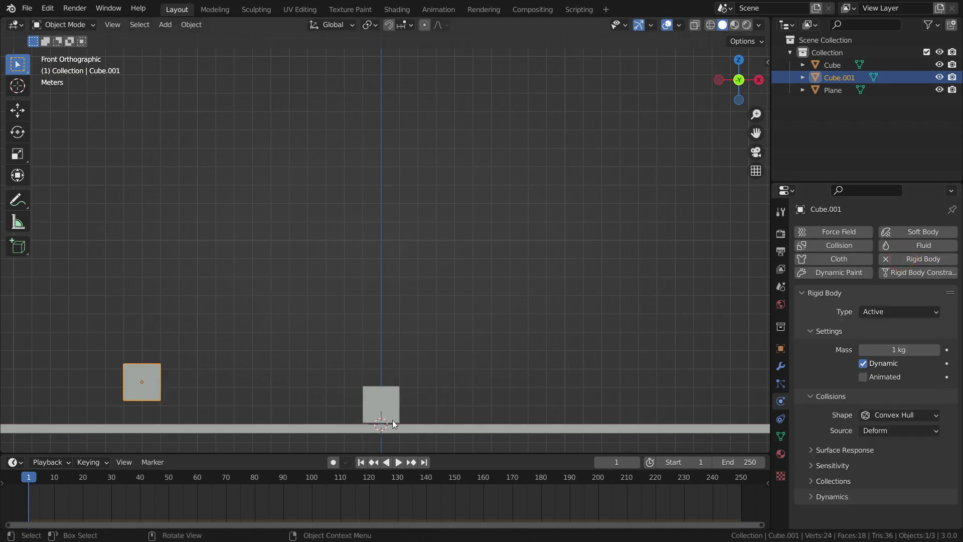
{"action": "left_click", "coordinate": [392, 419]}
{"action": "left_click", "coordinate": [916, 260]}
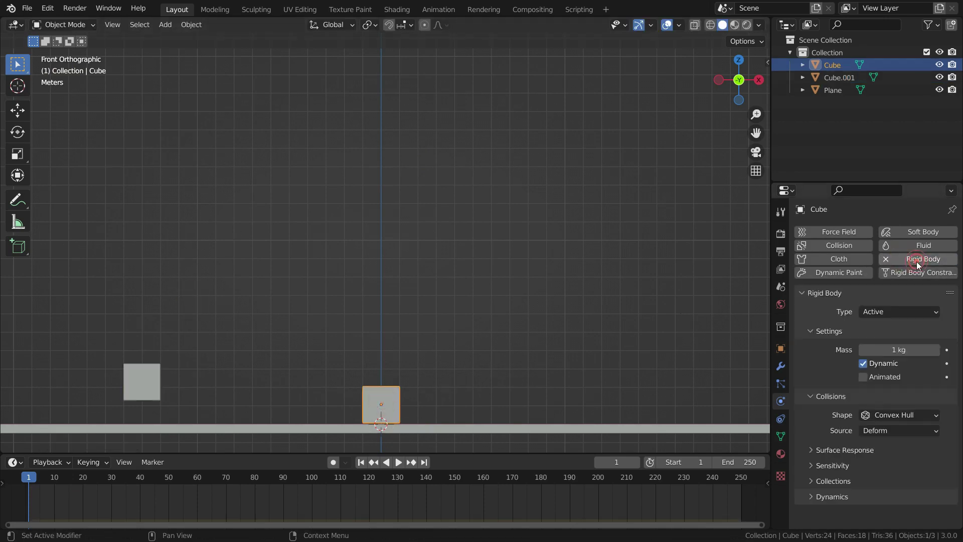
Step: Enable the raised cube's Animated rigid body option and insert a Location keyframe for it at frame 1
{"action": "left_click", "coordinate": [159, 381]}
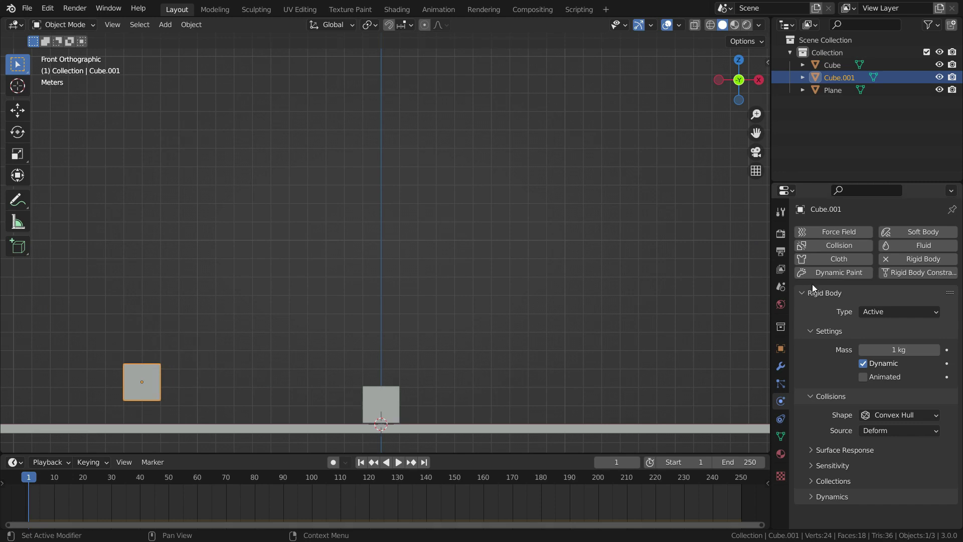
{"action": "left_click", "coordinate": [864, 378]}
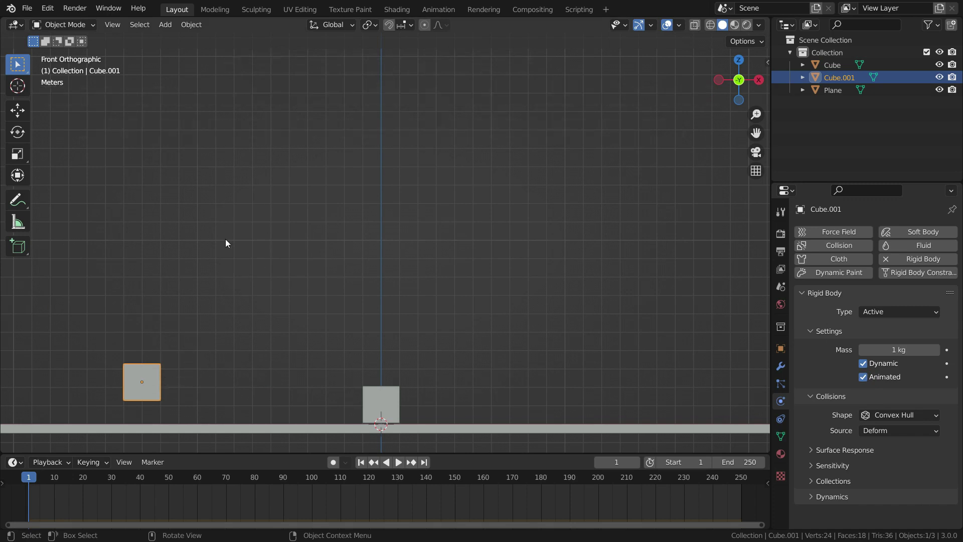
{"action": "key", "text": "i"}
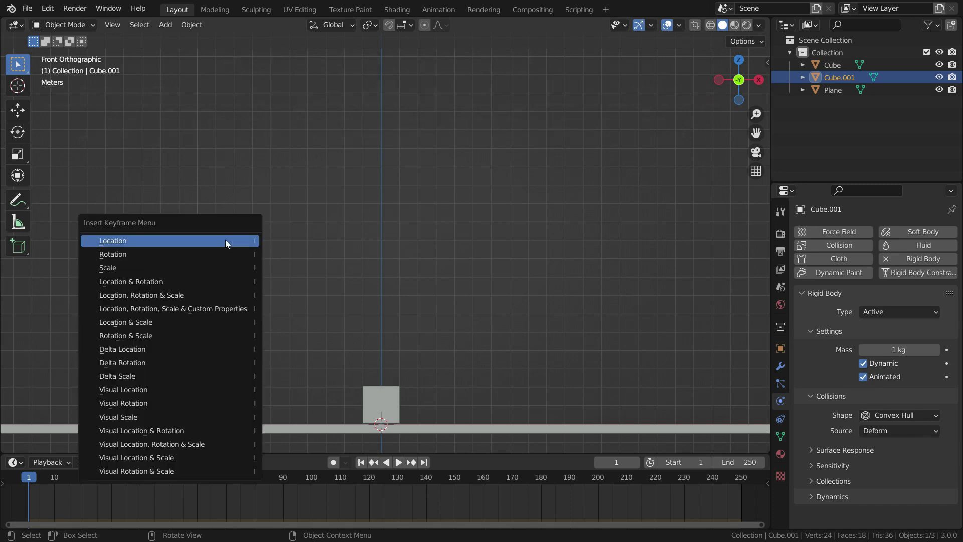
{"action": "left_click", "coordinate": [200, 246]}
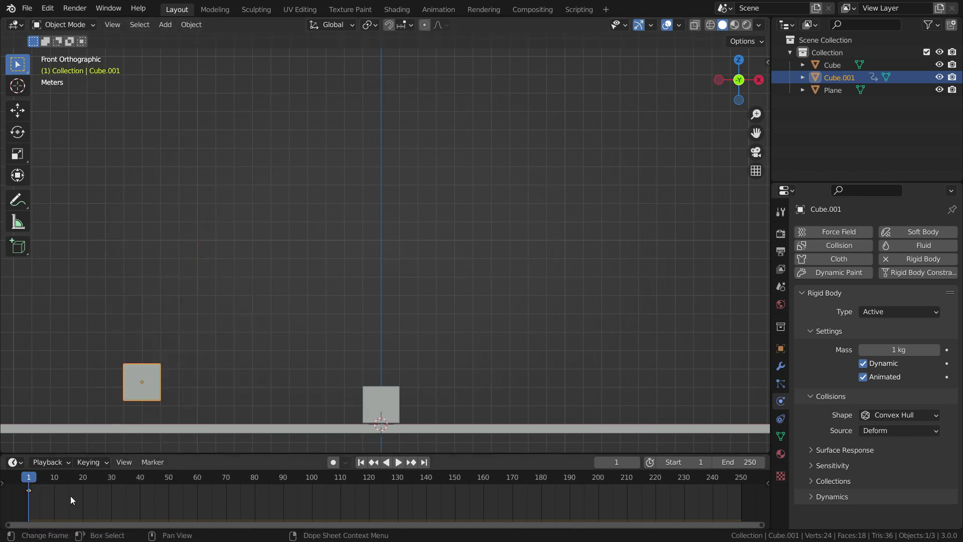
Step: At frame 20, move the raised cube along positive X until it overlaps the resting cube and insert a Location keyframe
{"action": "left_click_drag", "start_coordinate": [30, 482], "coordinate": [84, 481]}
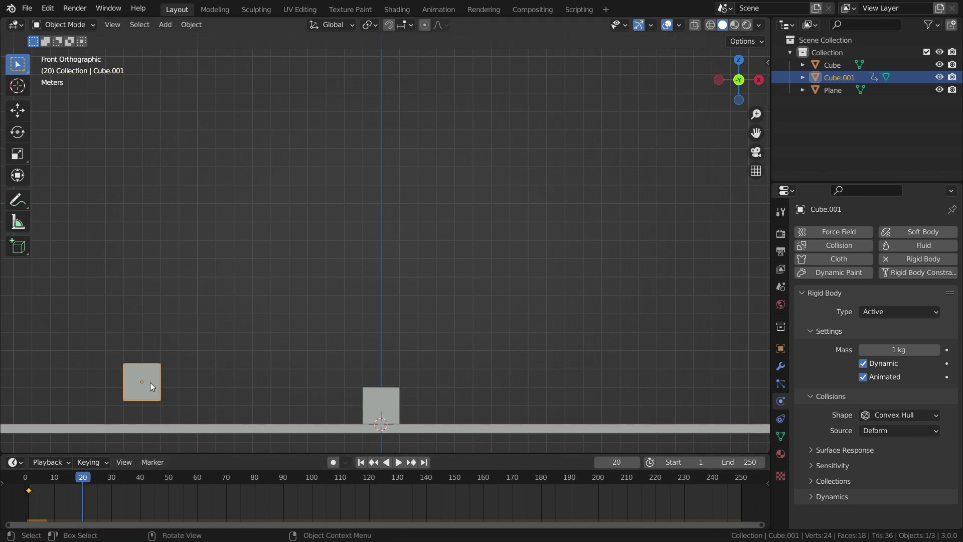
{"action": "key", "text": "g"}
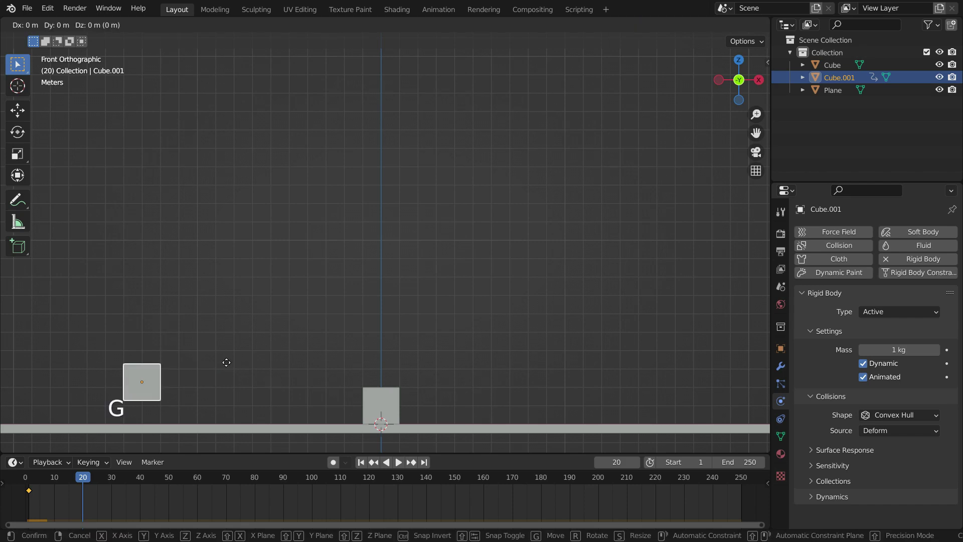
{"action": "key", "text": "x"}
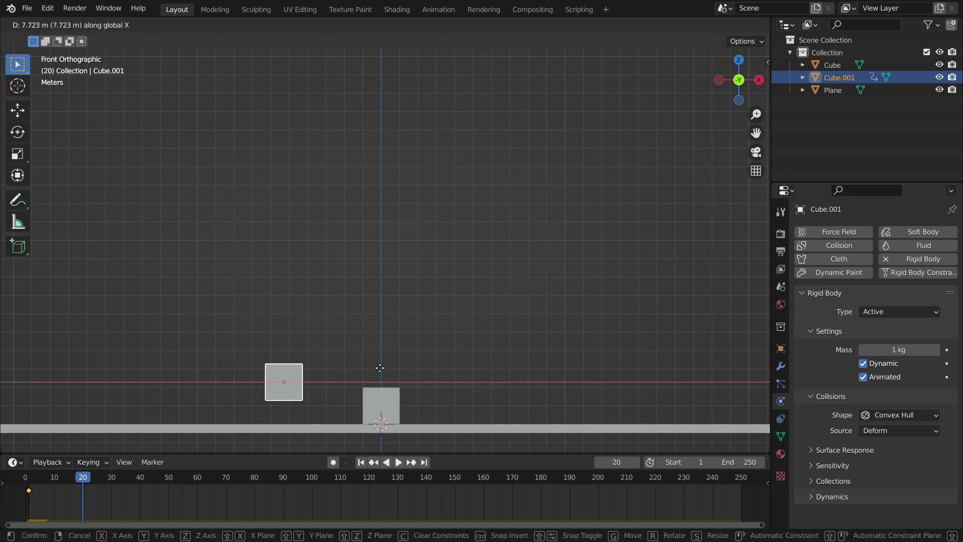
{"action": "left_click", "coordinate": [449, 372]}
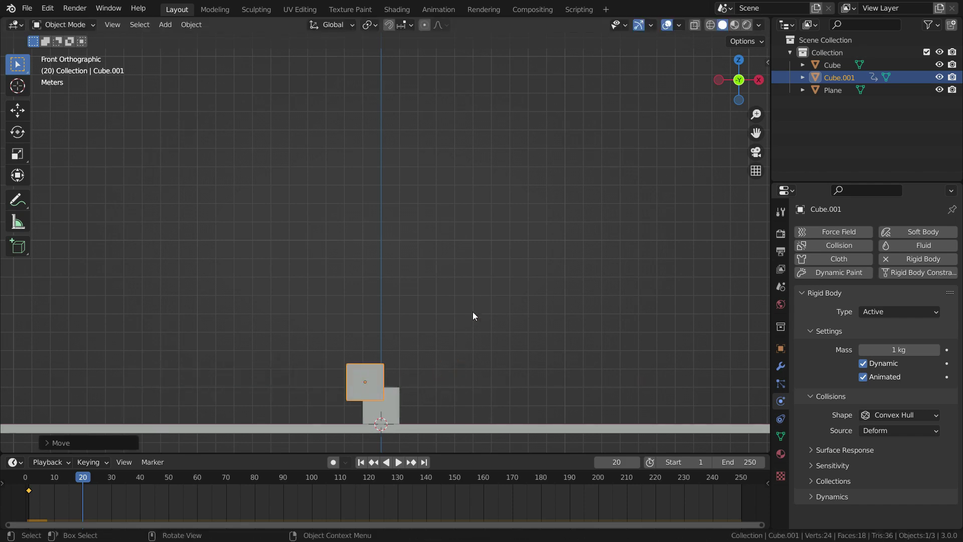
{"action": "key", "text": "i"}
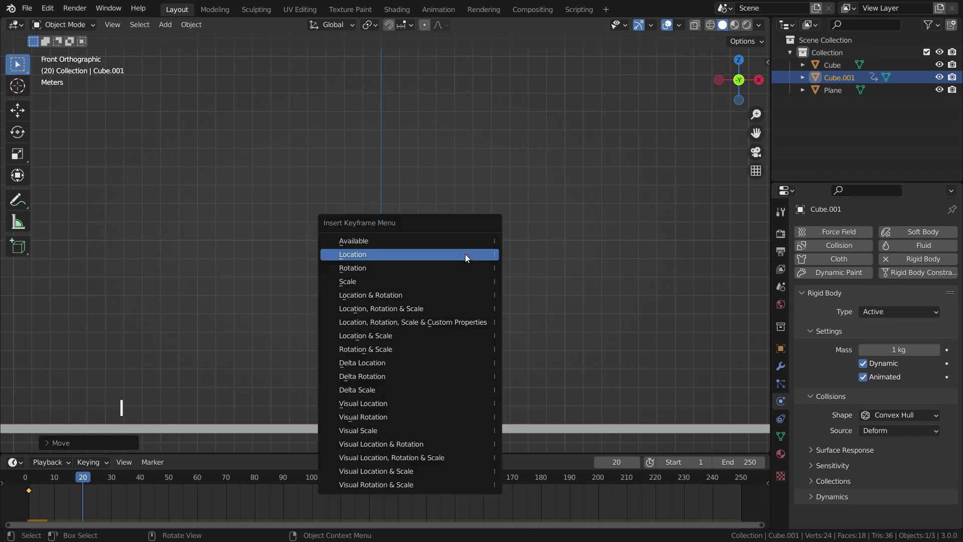
{"action": "left_click", "coordinate": [465, 254]}
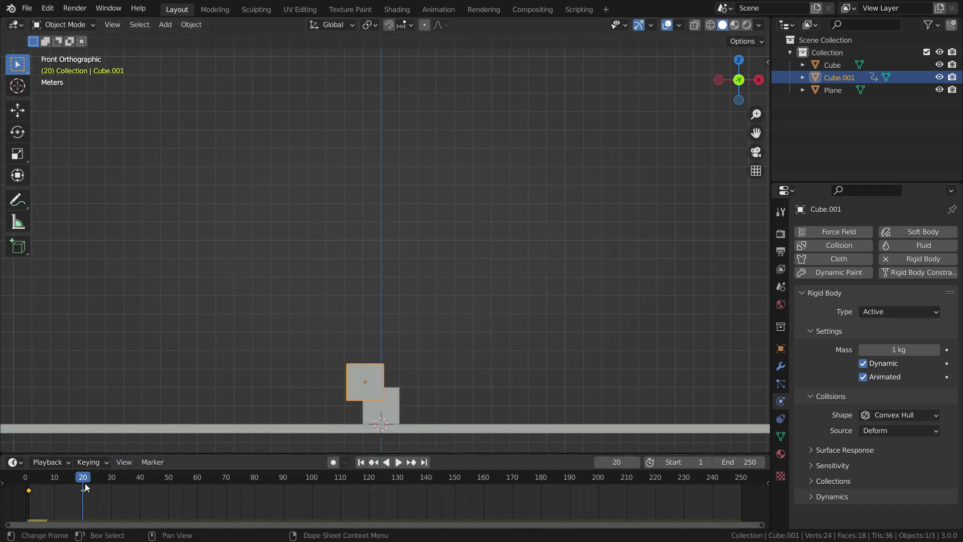
Step: Play the simulation twice from frame 1 to examine how the animated cube hits the resting cube, and return to the start
{"action": "left_click_drag", "start_coordinate": [84, 478], "coordinate": [26, 509]}
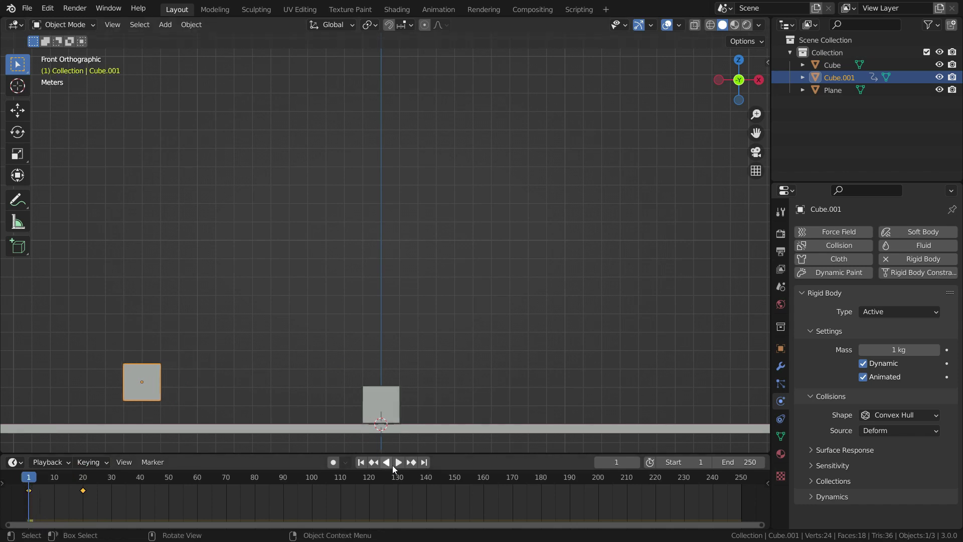
{"action": "left_click", "coordinate": [400, 463]}
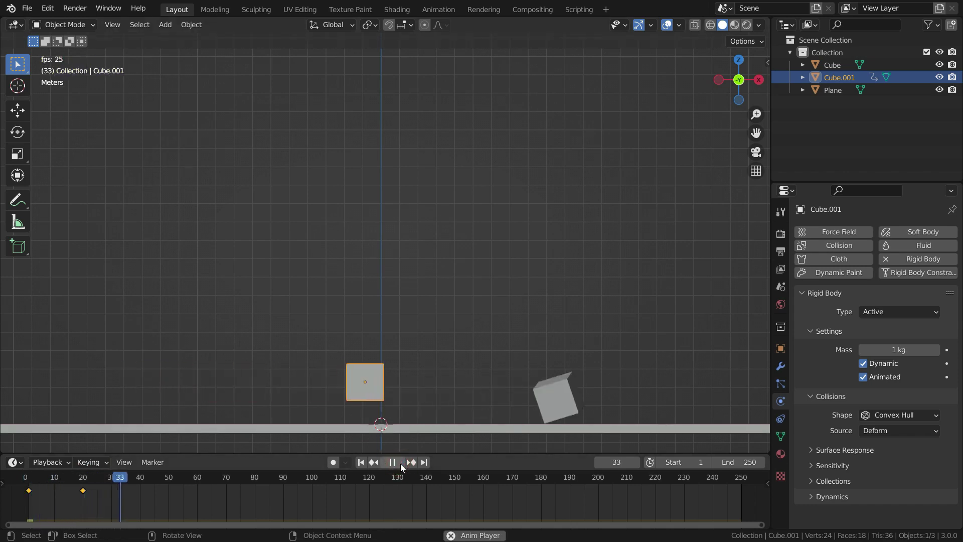
{"action": "left_click", "coordinate": [400, 463]}
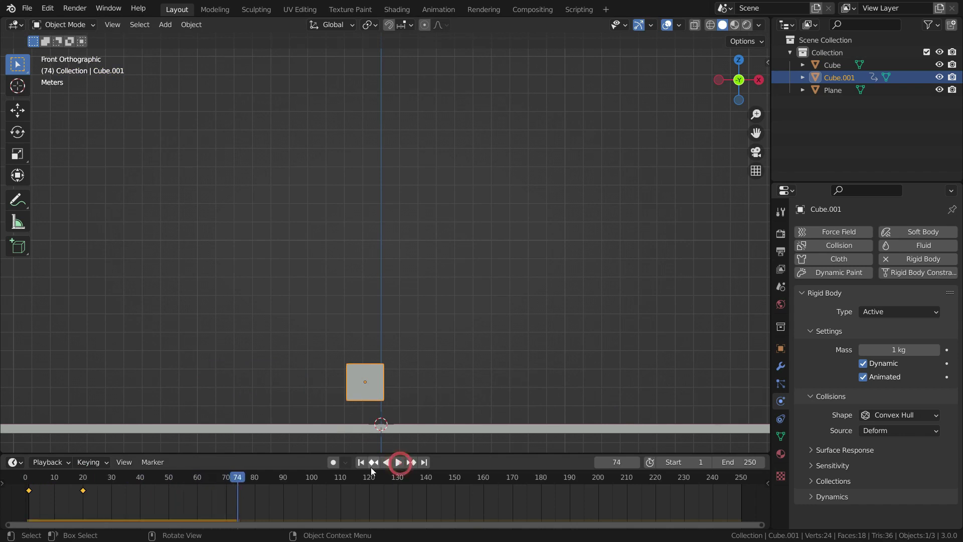
{"action": "left_click", "coordinate": [361, 462]}
{"action": "left_click", "coordinate": [398, 462]}
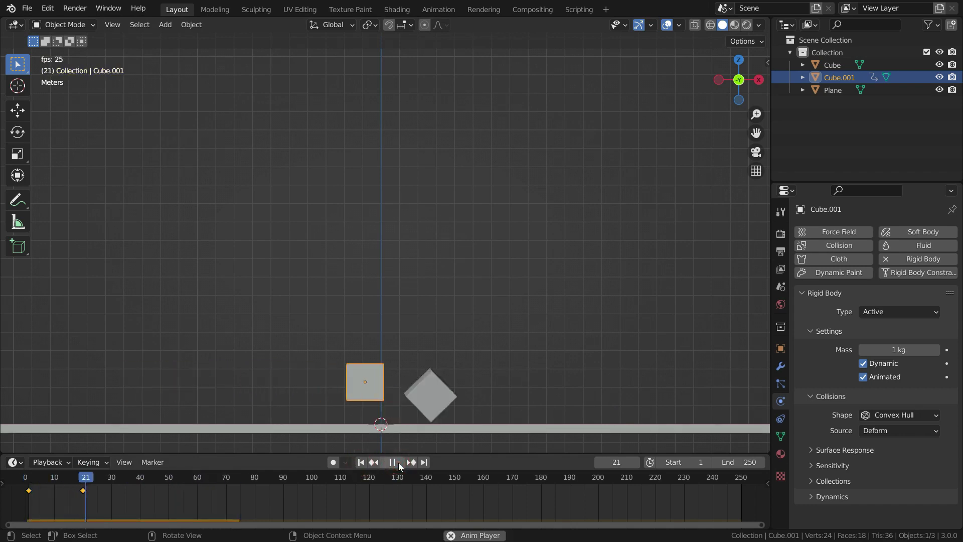
{"action": "left_click", "coordinate": [398, 462]}
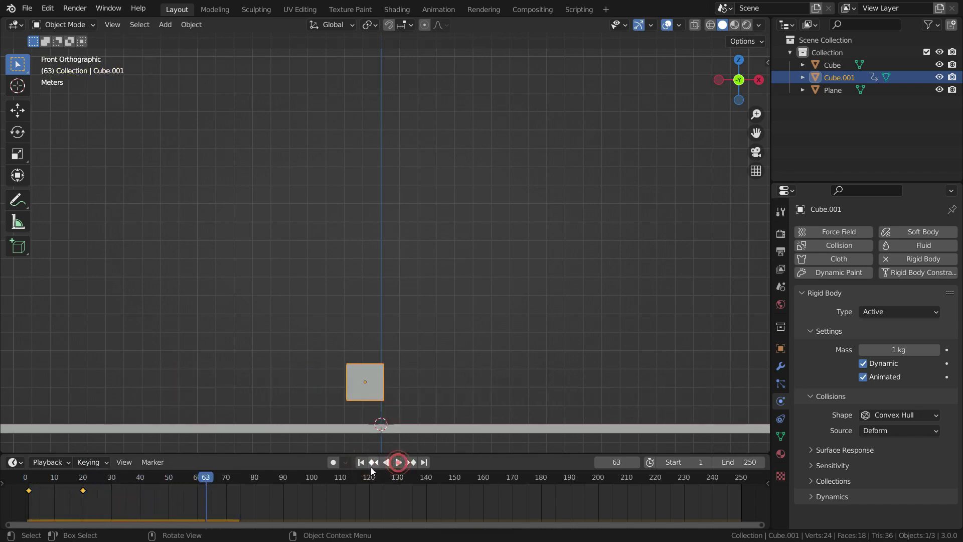
{"action": "left_click", "coordinate": [361, 462]}
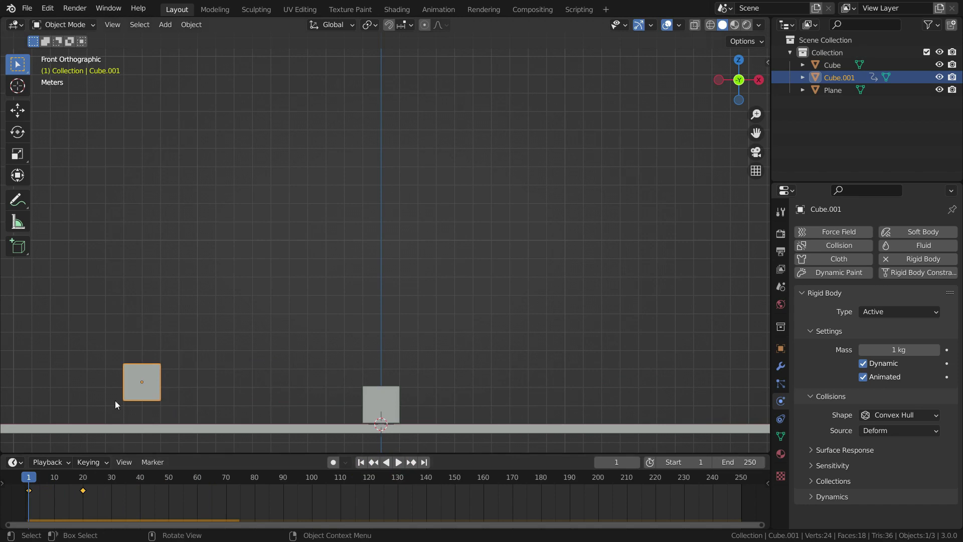
Step: Keyframe the raised cube's Animated rigid body option as enabled at frame 20 and disabled at frame 21
{"action": "left_click_drag", "start_coordinate": [26, 488], "coordinate": [83, 485]}
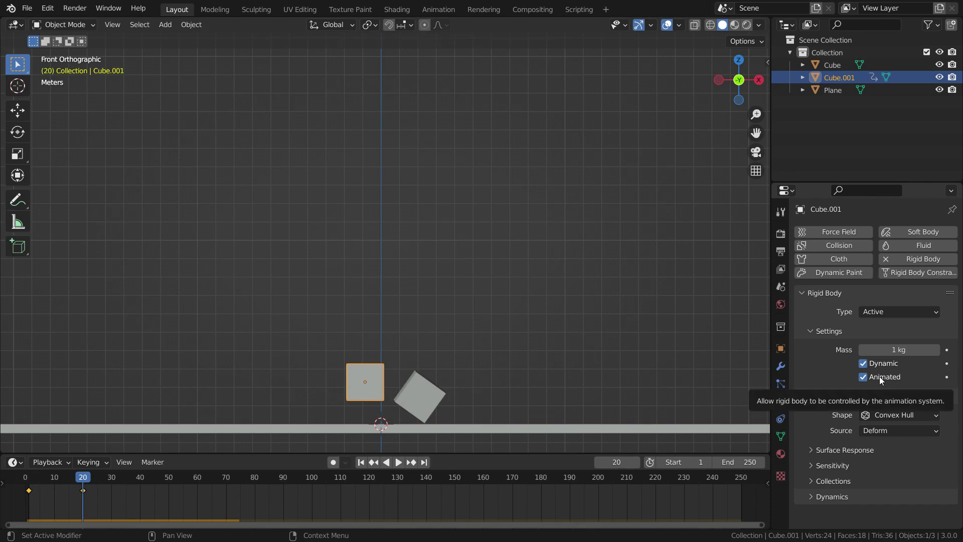
{"action": "key", "text": "i"}
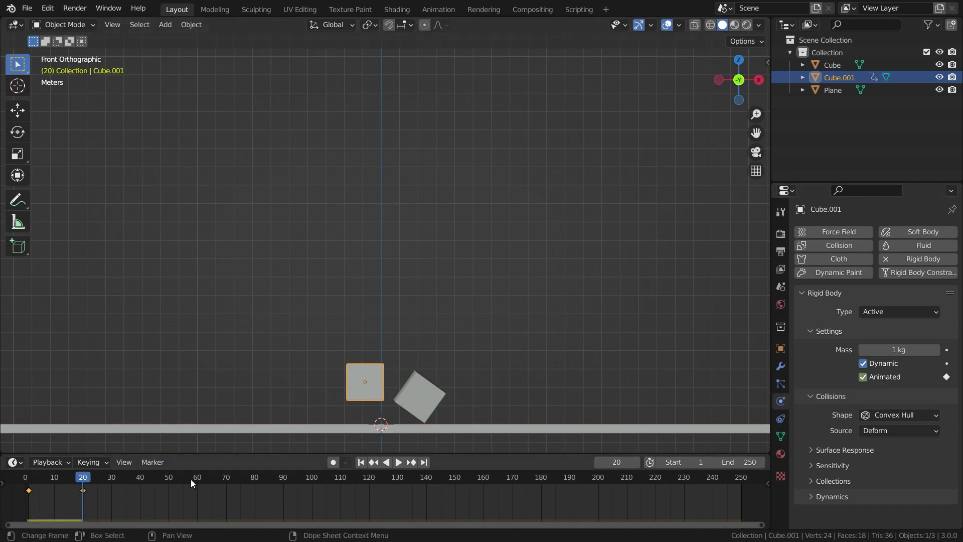
{"action": "left_click", "coordinate": [636, 462]}
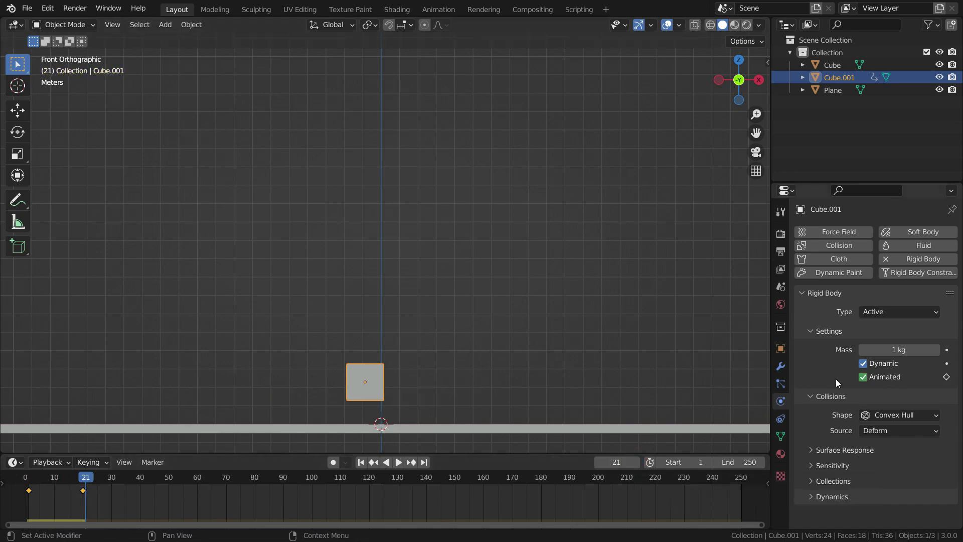
{"action": "left_click", "coordinate": [863, 377]}
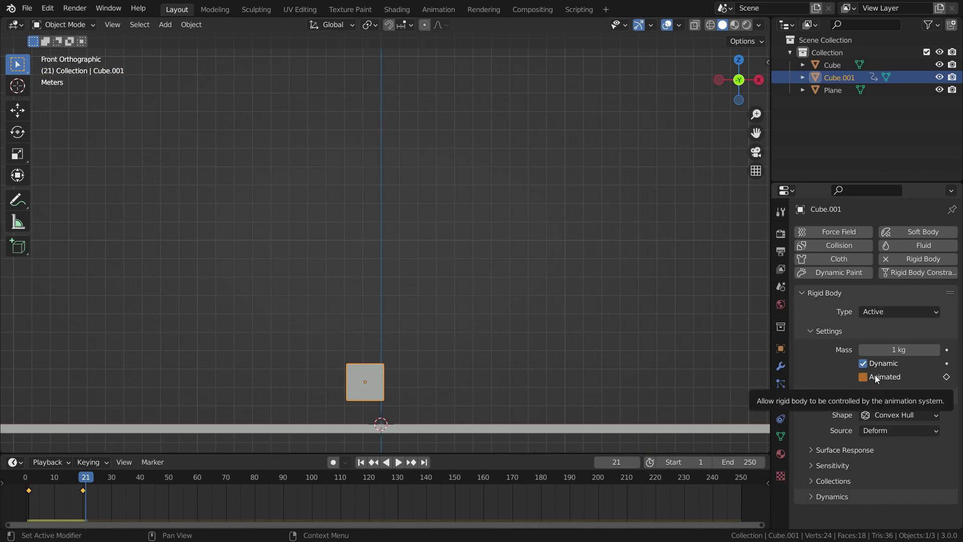
{"action": "key", "text": "i"}
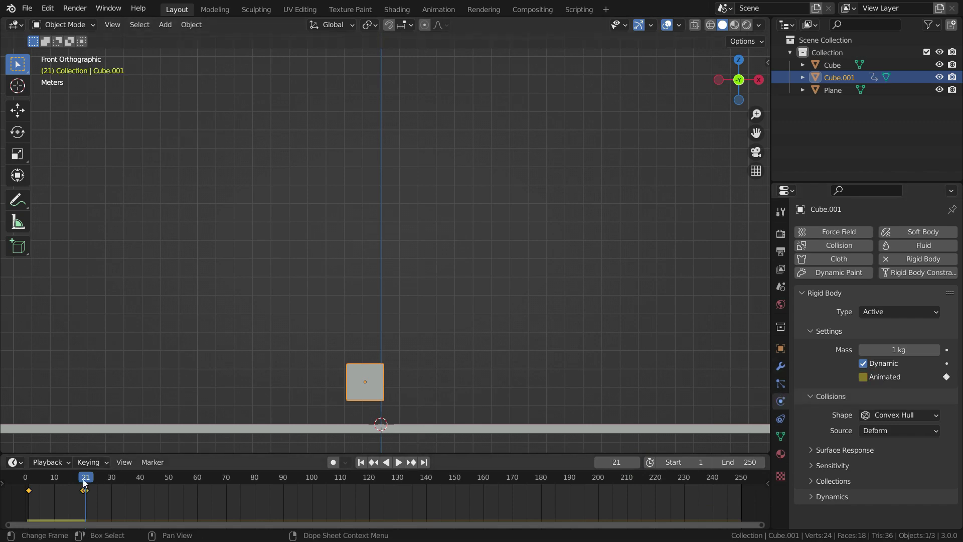
Step: Replay the simulation from frame 1 to examine how the cube behaves once its Animated option switches off
{"action": "left_click_drag", "start_coordinate": [82, 480], "coordinate": [28, 492]}
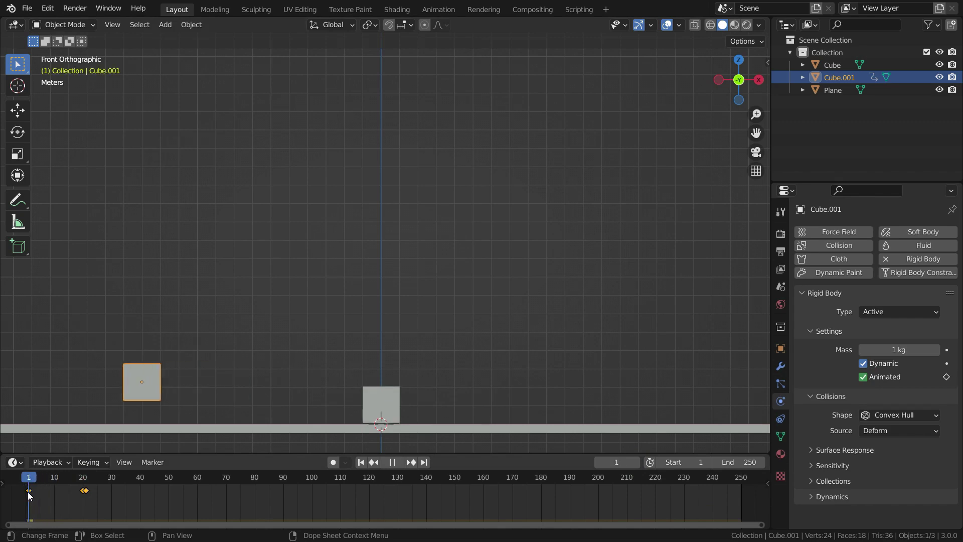
{"action": "left_click", "coordinate": [399, 462]}
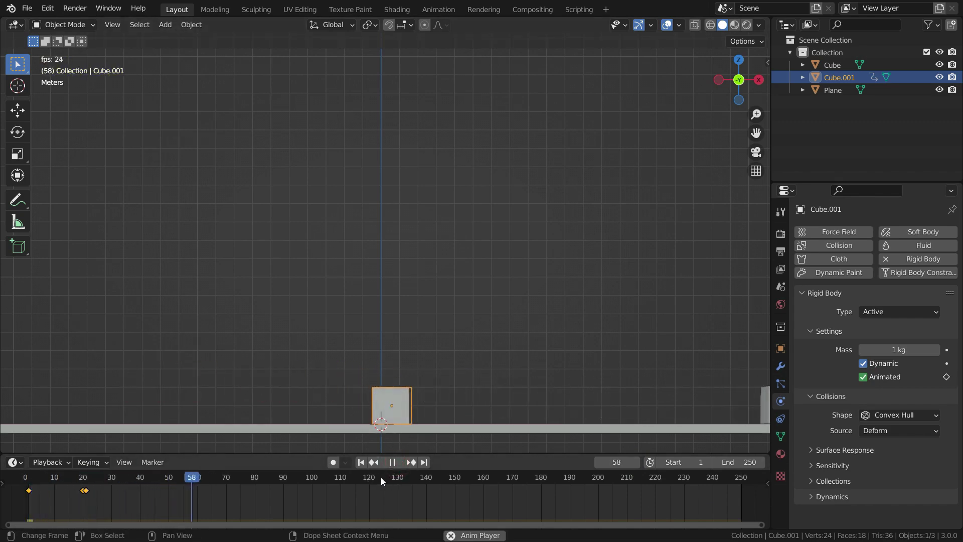
{"action": "left_click", "coordinate": [392, 462]}
{"action": "left_click", "coordinate": [361, 462]}
{"action": "left_click", "coordinate": [399, 462]}
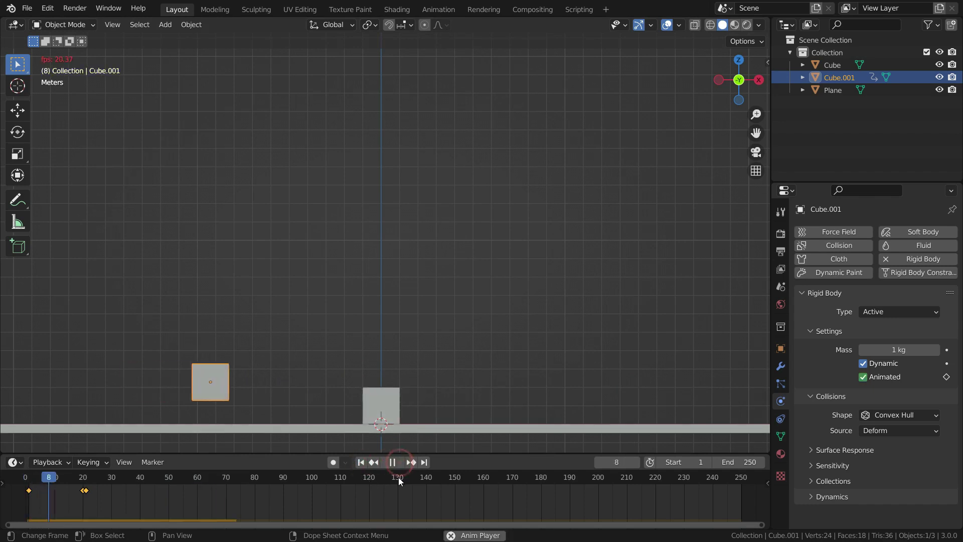
{"action": "left_click", "coordinate": [394, 462]}
{"action": "left_click", "coordinate": [361, 462]}
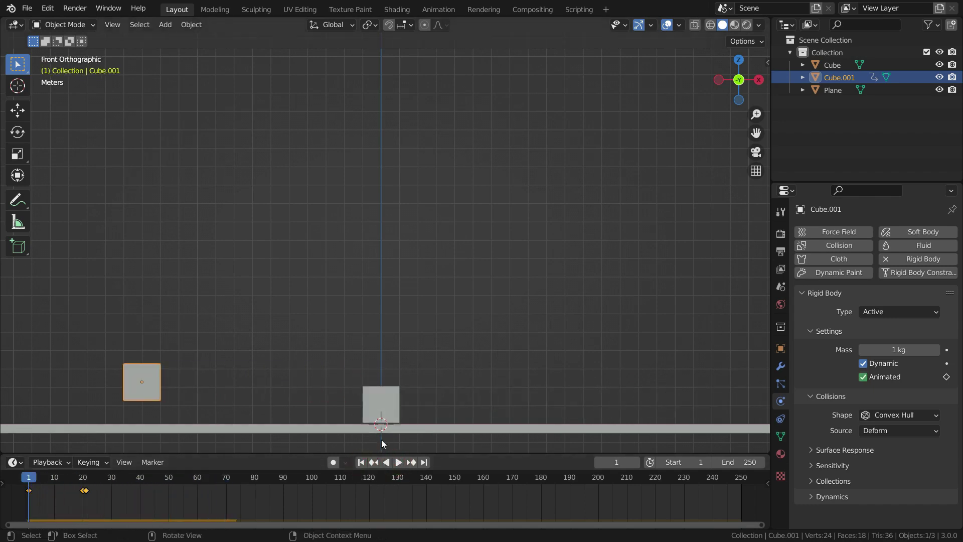
{"action": "left_click", "coordinate": [399, 462]}
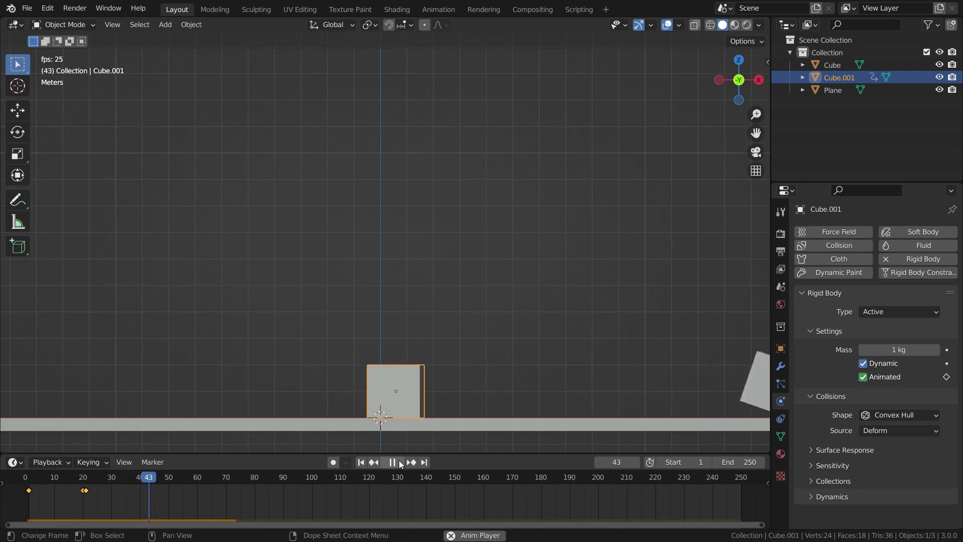
{"action": "left_click", "coordinate": [393, 462]}
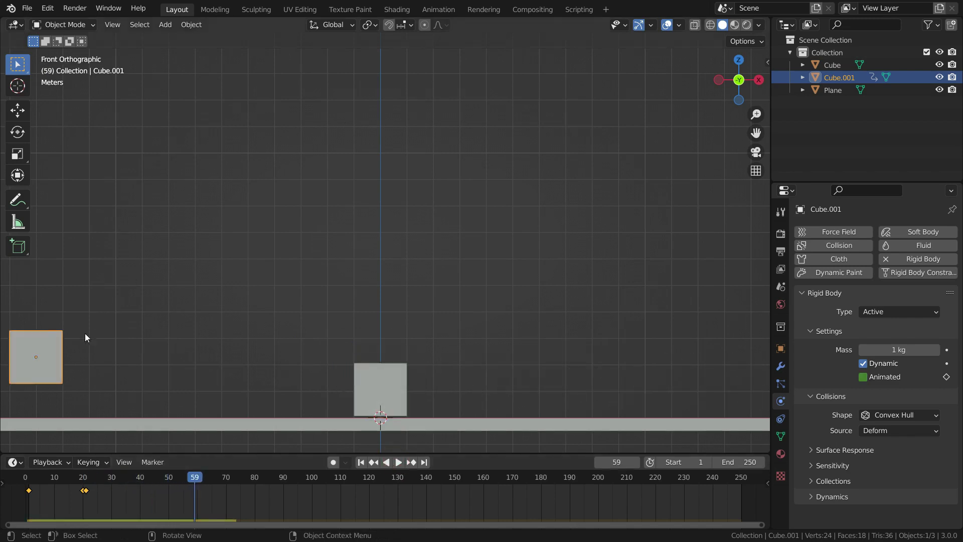
Step: Replace both cubes with a monkey mesh and raise it along Z high above the floor plane
{"action": "left_click", "coordinate": [389, 378], "text": "shift"}
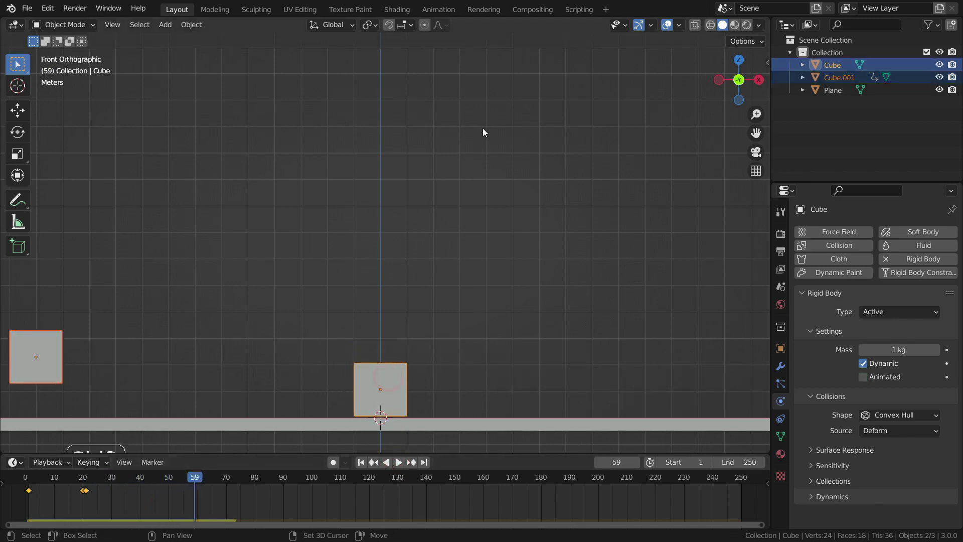
{"action": "key", "text": "x"}
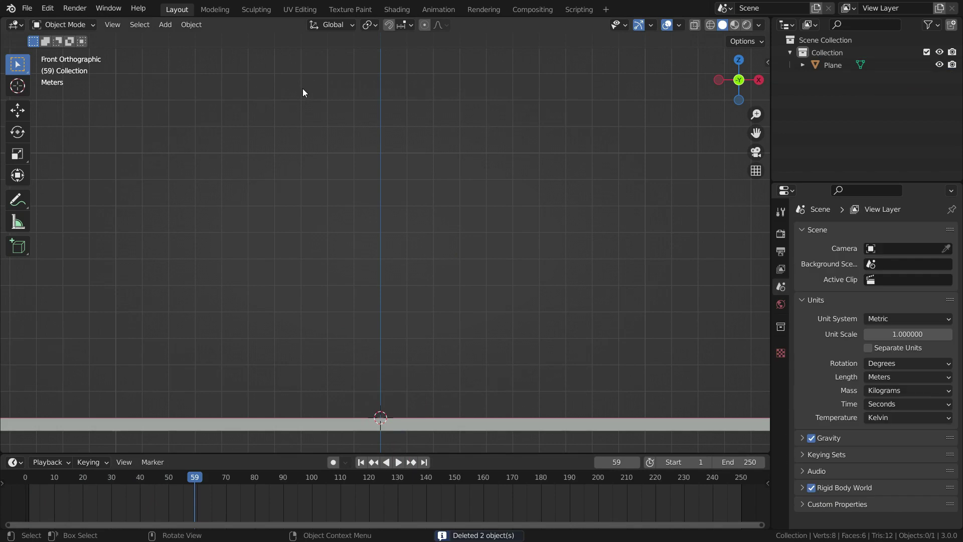
{"action": "key", "text": "shift+a"}
{"action": "mouse_move", "coordinate": [303, 89]}
{"action": "left_click", "coordinate": [379, 207]}
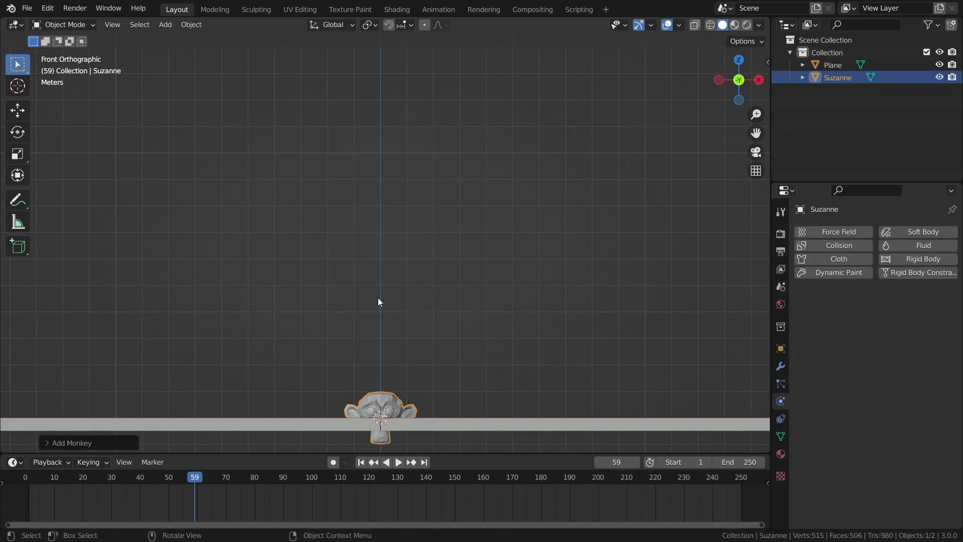
{"action": "key", "text": "g"}
{"action": "key", "text": "z"}
{"action": "left_click", "coordinate": [445, 53]}
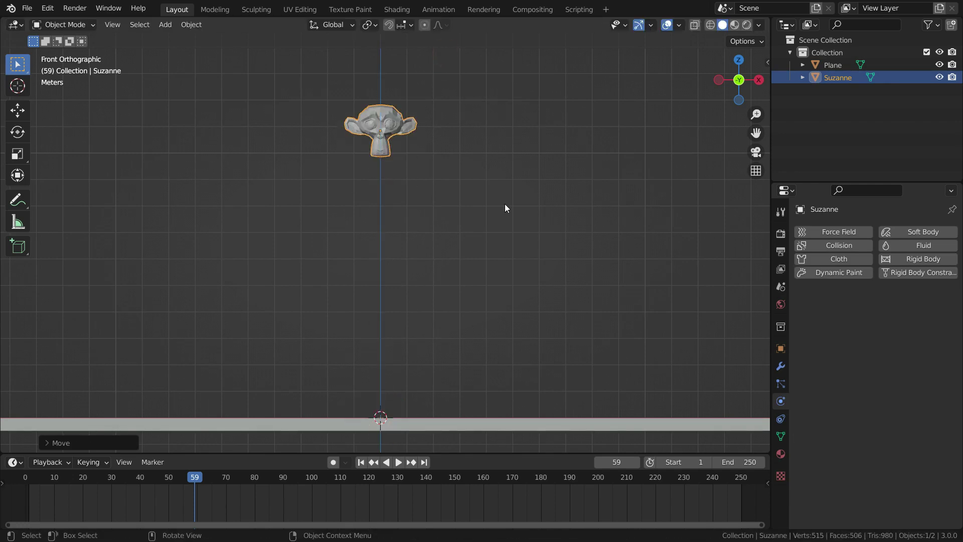
Step: Play the animation from frame 1 to check how the monkey behaves without physics
{"action": "left_click", "coordinate": [361, 462]}
{"action": "left_click", "coordinate": [398, 462]}
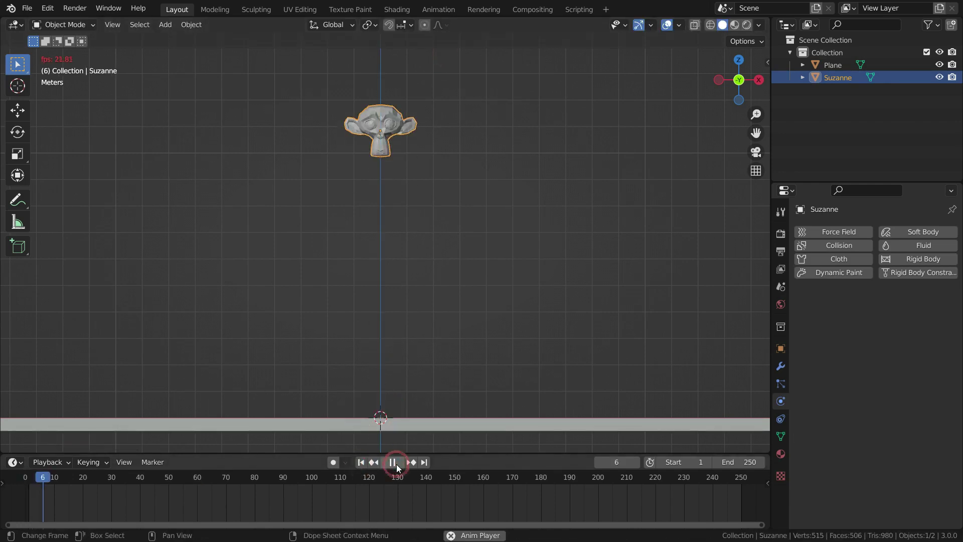
{"action": "key", "text": "Escape"}
Step: Add active rigid body physics to the monkey and choose Convex Hull as its collision shape
{"action": "left_click", "coordinate": [902, 257]}
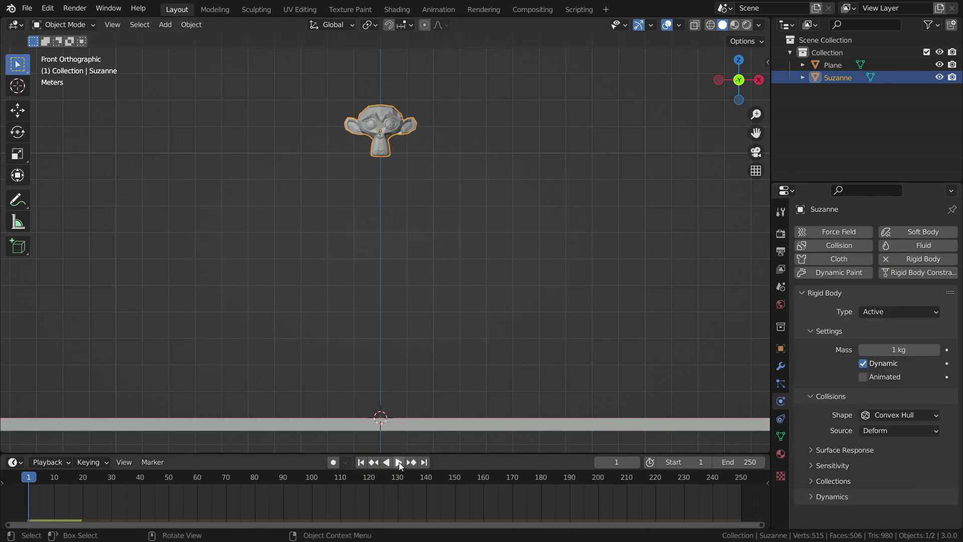
{"action": "left_click", "coordinate": [893, 414]}
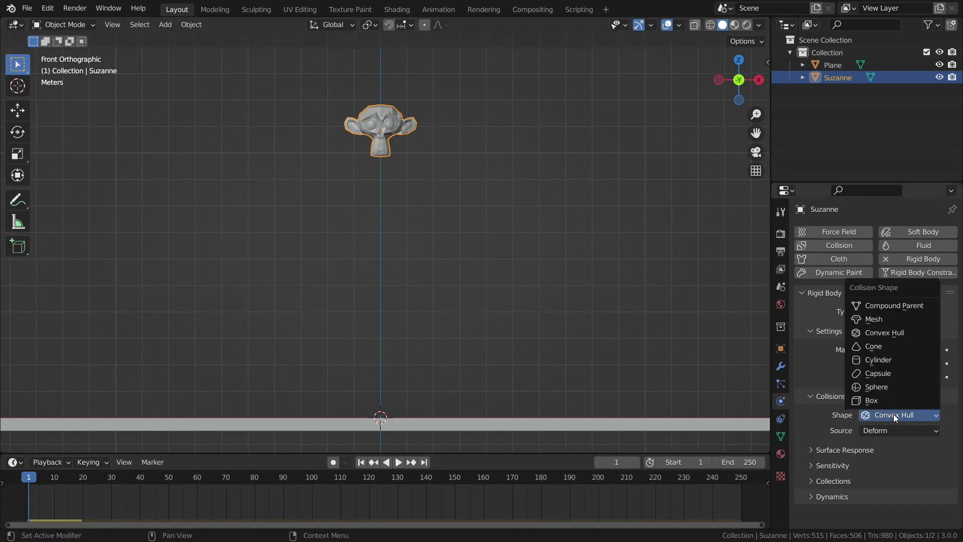
{"action": "left_click", "coordinate": [891, 333]}
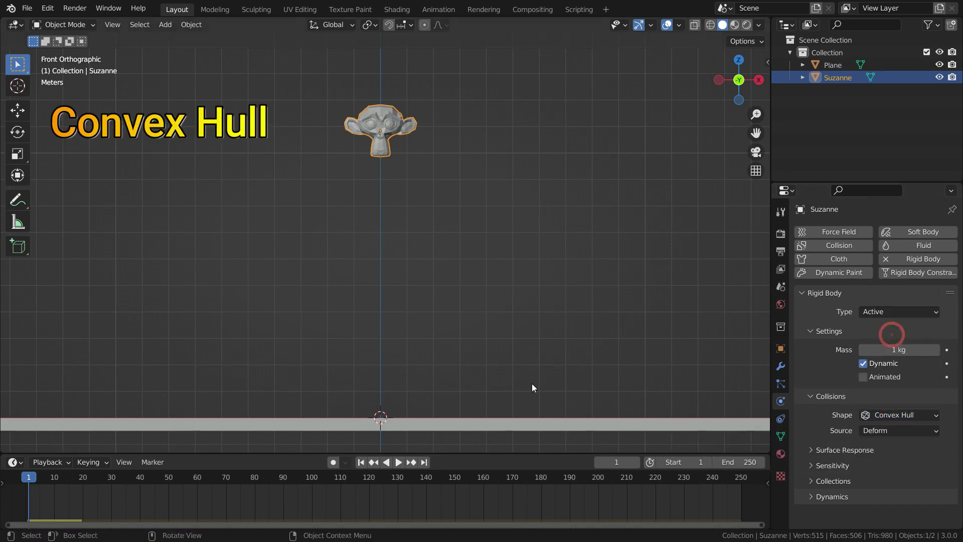
Step: Play the simulation to examine how the monkey lands with the Convex Hull shape, and return to frame 1
{"action": "left_click", "coordinate": [397, 462]}
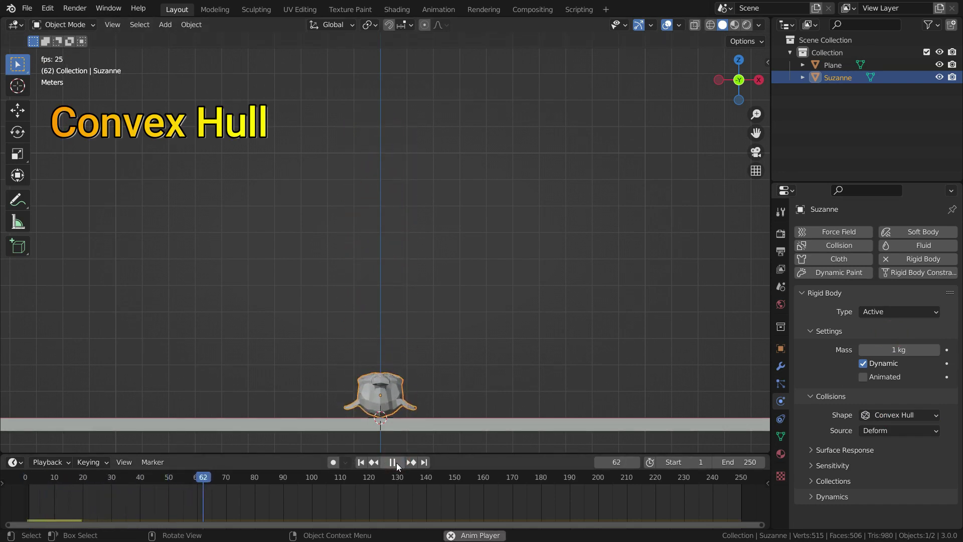
{"action": "left_click", "coordinate": [396, 462]}
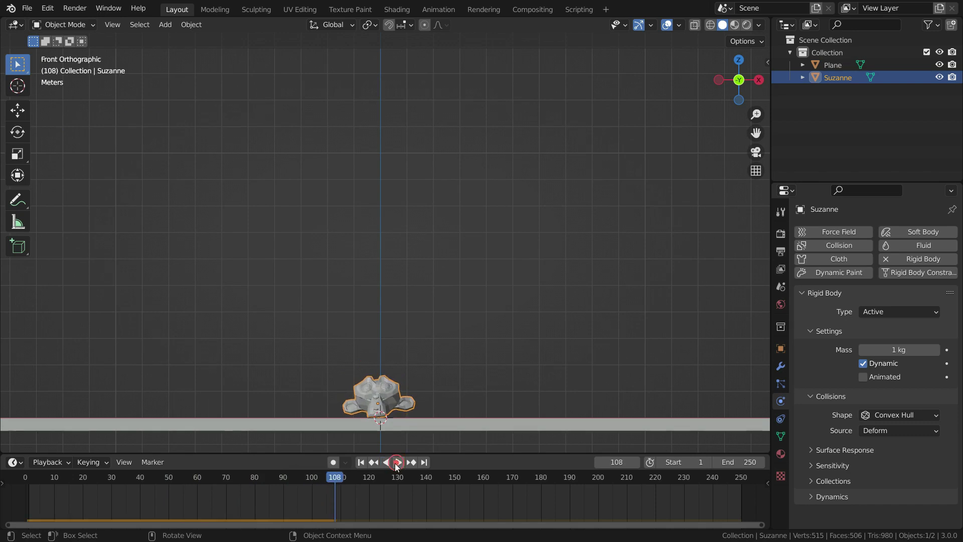
{"action": "left_click", "coordinate": [359, 464]}
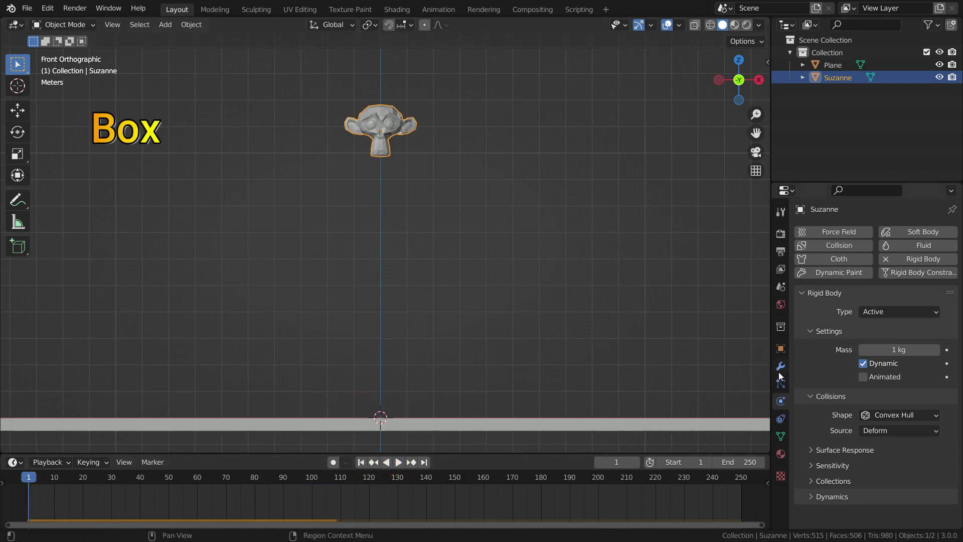
Step: Change the monkey's collision shape to Box and inspect the collision bounds from different angles
{"action": "left_click", "coordinate": [888, 414]}
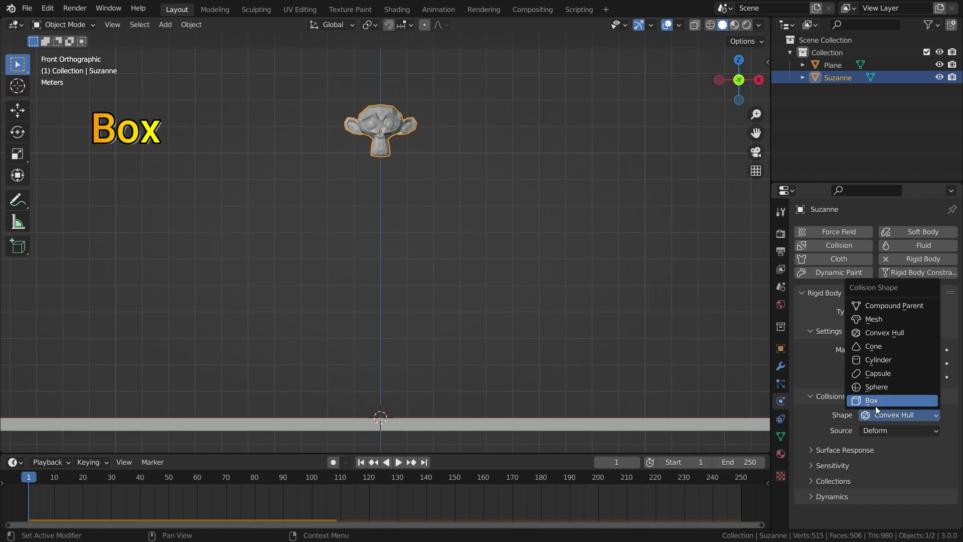
{"action": "left_click", "coordinate": [882, 400]}
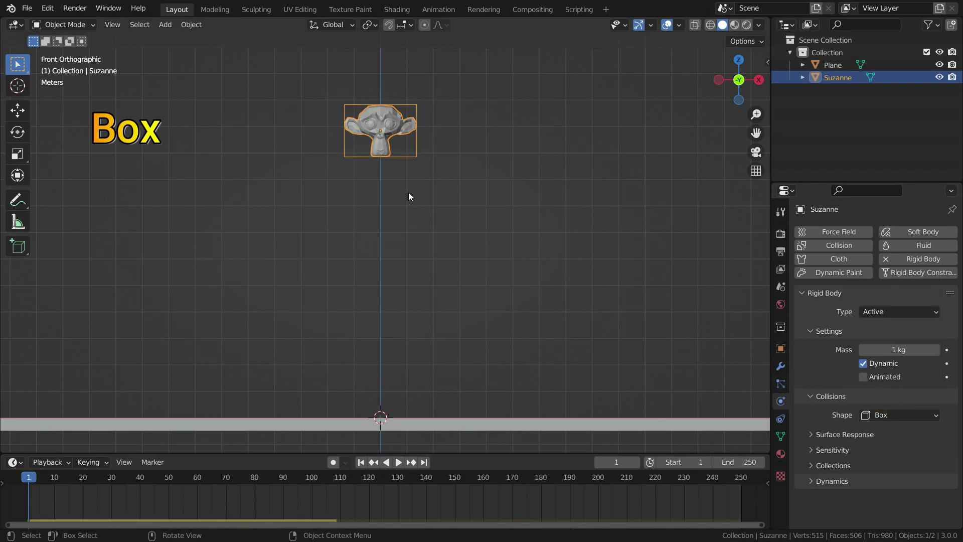
{"action": "middle_click_drag", "start_coordinate": [409, 194], "coordinate": [400, 157]}
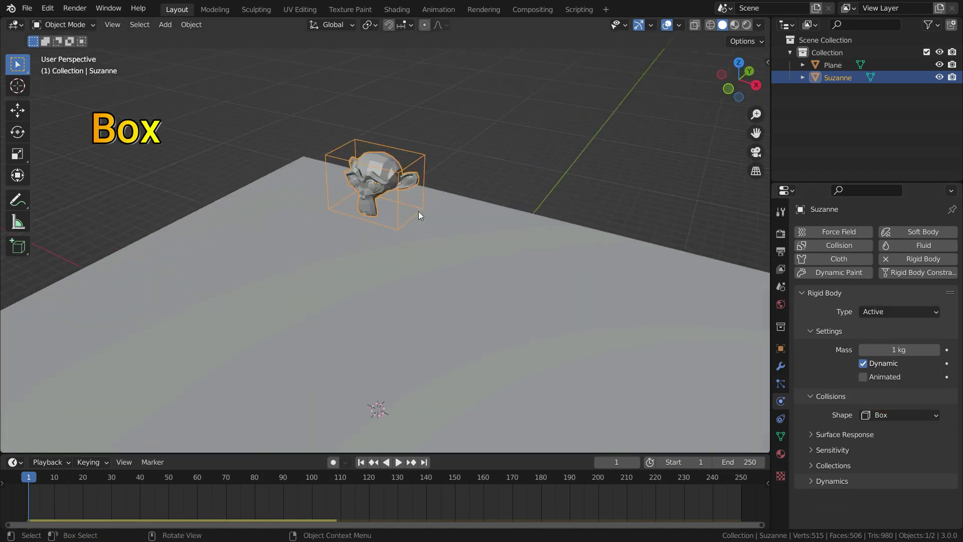
{"action": "middle_click_drag", "start_coordinate": [418, 212], "coordinate": [390, 223]}
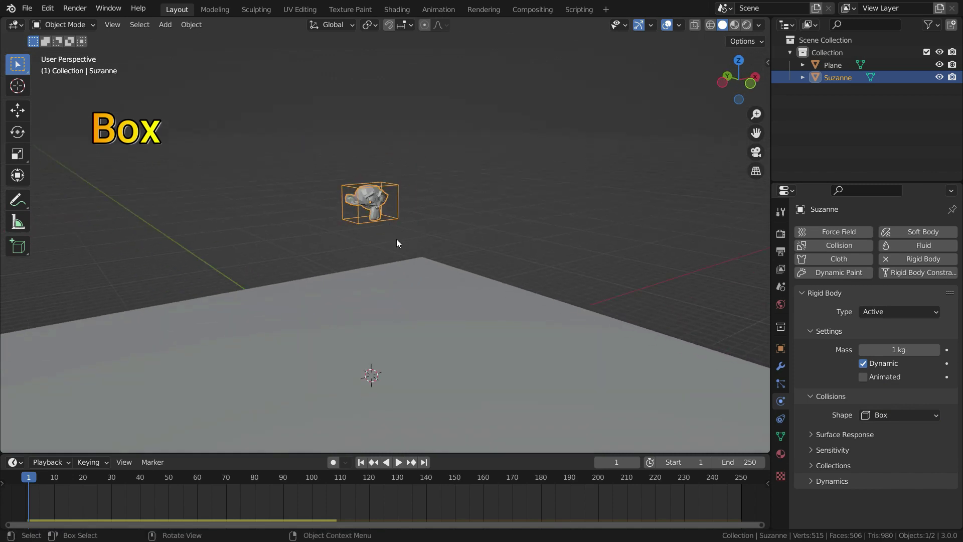
Step: Play the Box-shape simulation in perspective and front views to examine the landing, returning to frame 1 after each run
{"action": "left_click", "coordinate": [399, 462]}
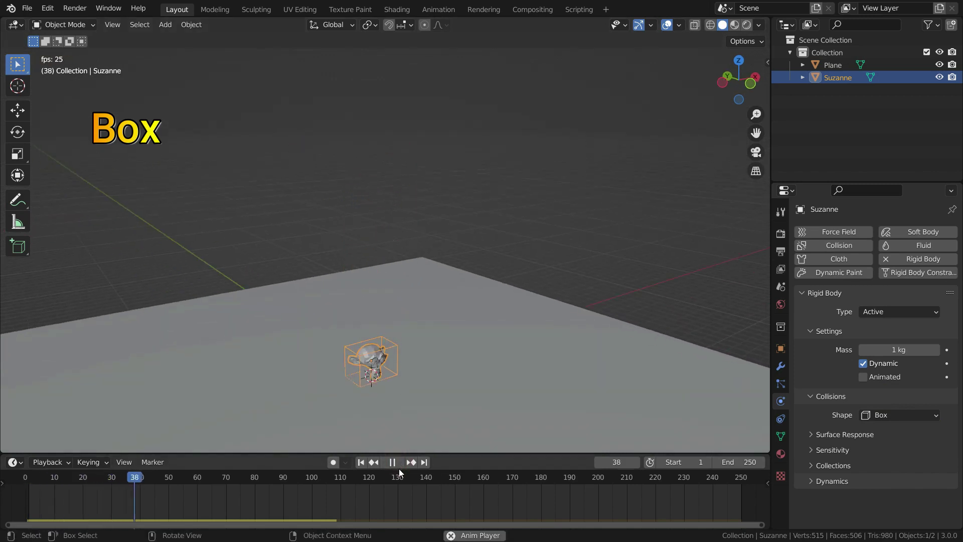
{"action": "left_click", "coordinate": [396, 463]}
{"action": "key", "text": "shift+Left"}
{"action": "key", "text": "KP_1"}
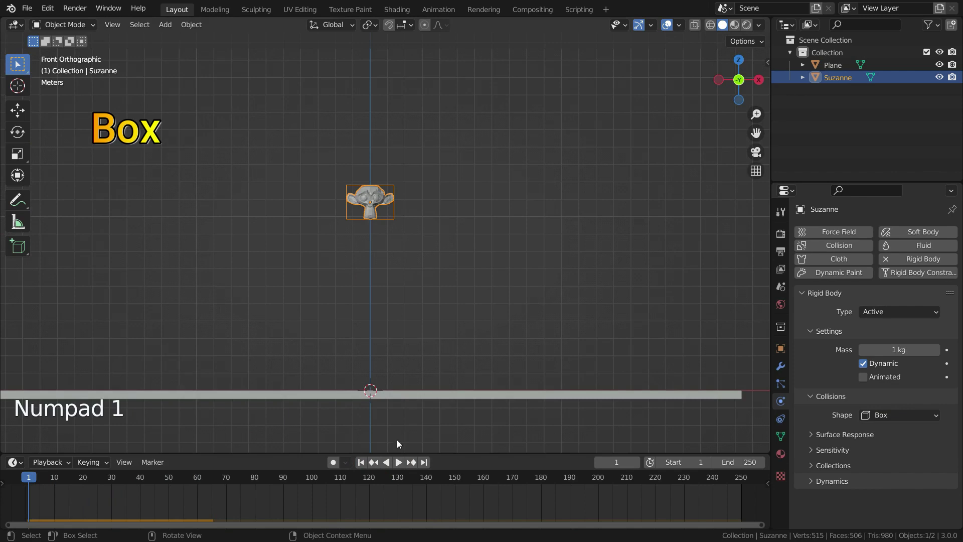
{"action": "left_click", "coordinate": [399, 462]}
{"action": "left_click", "coordinate": [398, 462]}
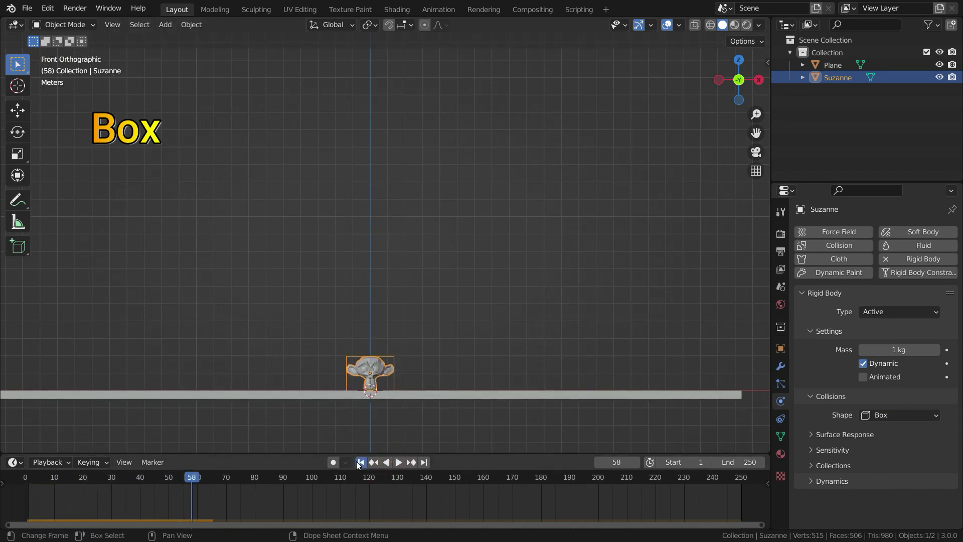
{"action": "left_click", "coordinate": [358, 465]}
Step: Rotate the monkey in the front view so that it tilts diagonally above the floor
{"action": "scroll", "coordinate": [374, 221], "scroll_direction": "up", "scroll_amount": 1}
{"action": "scroll", "coordinate": [374, 219], "scroll_direction": "down", "scroll_amount": 1}
{"action": "scroll", "coordinate": [393, 230], "scroll_direction": "up", "scroll_amount": 2}
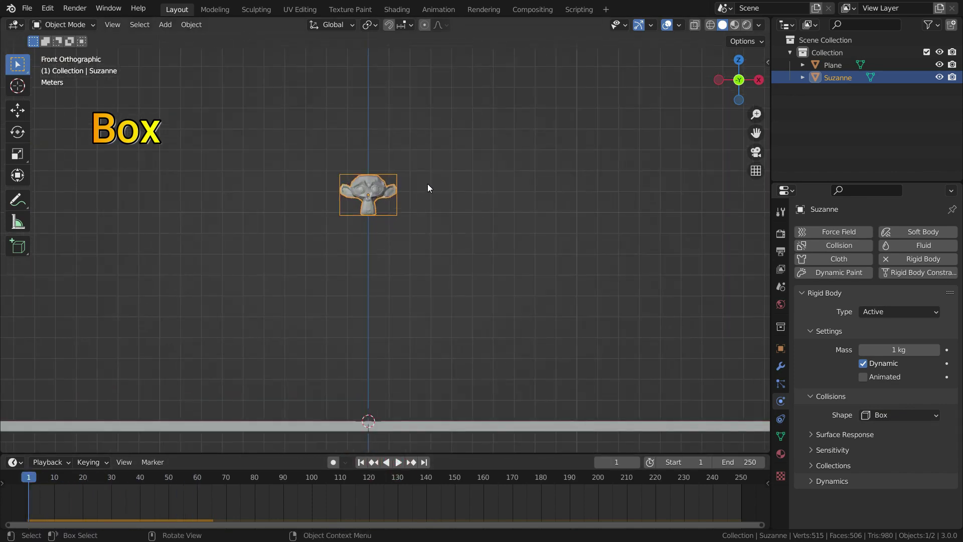
{"action": "key", "text": "r"}
{"action": "left_click", "coordinate": [436, 238]}
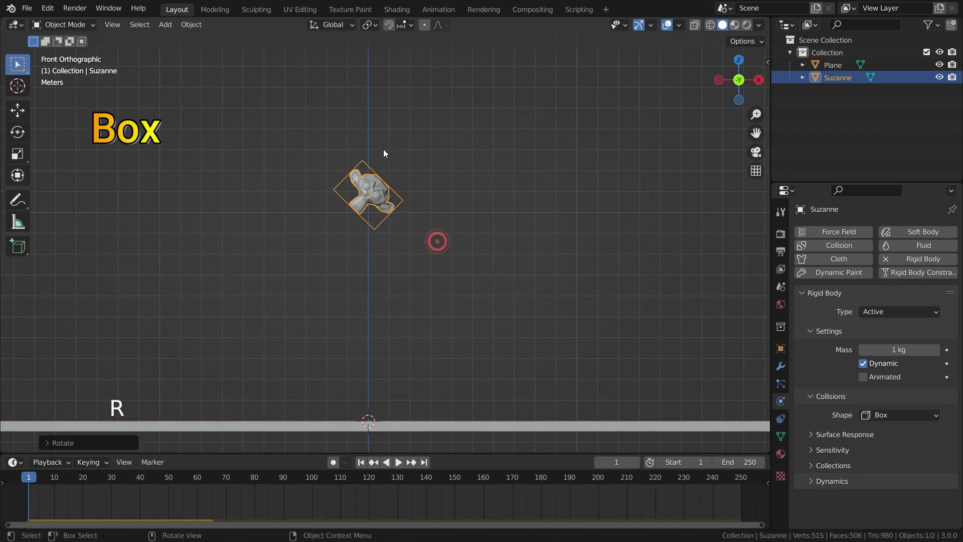
Step: Play the simulation twice to examine how the tilted monkey lands with the Box shape, and return to frame 1
{"action": "left_click", "coordinate": [399, 461]}
{"action": "left_click", "coordinate": [399, 462]}
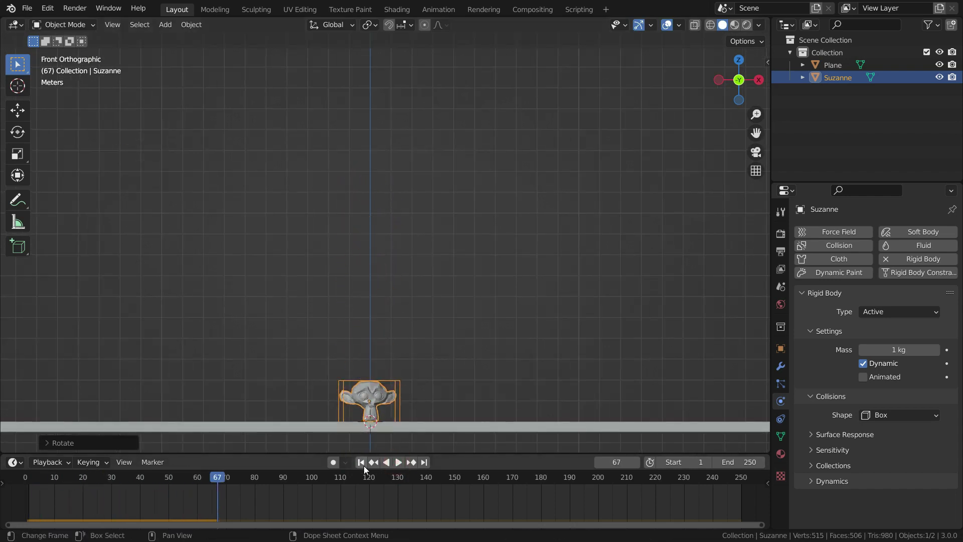
{"action": "left_click", "coordinate": [361, 462]}
{"action": "left_click", "coordinate": [399, 461]}
{"action": "left_click", "coordinate": [401, 462]}
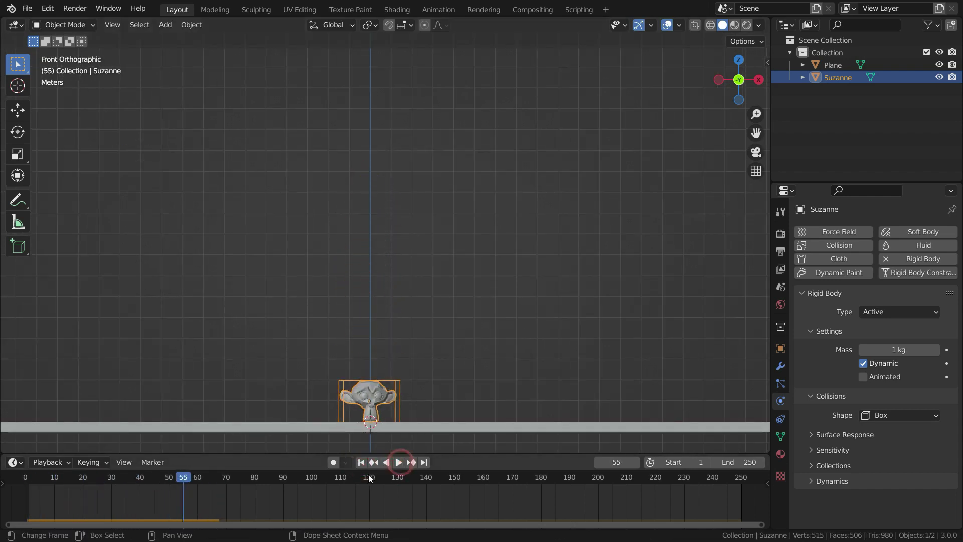
{"action": "key", "text": "shift+Left"}
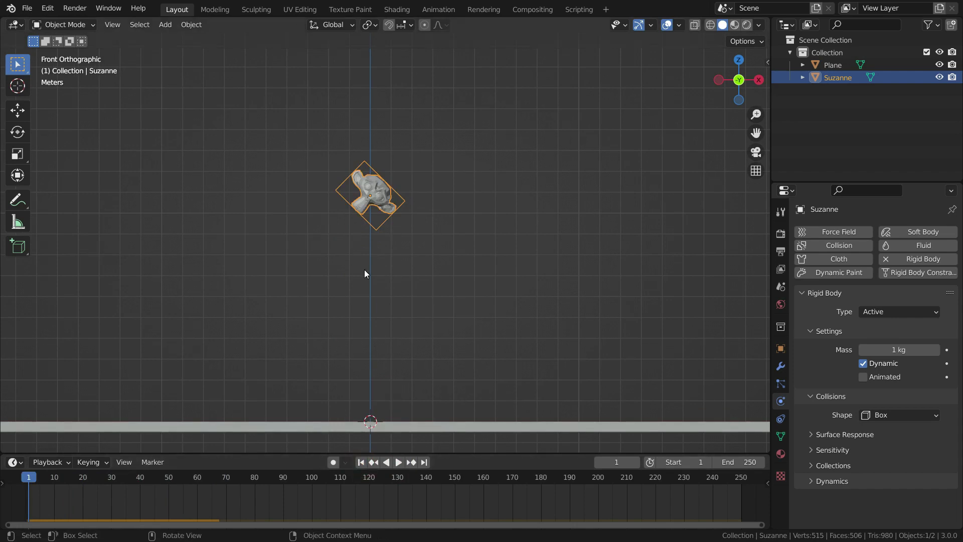
Step: Switch the monkey's collision shape to Cylinder and inspect its cylindrical bounds up close and from several angles
{"action": "left_click", "coordinate": [886, 415]}
{"action": "left_click", "coordinate": [887, 360]}
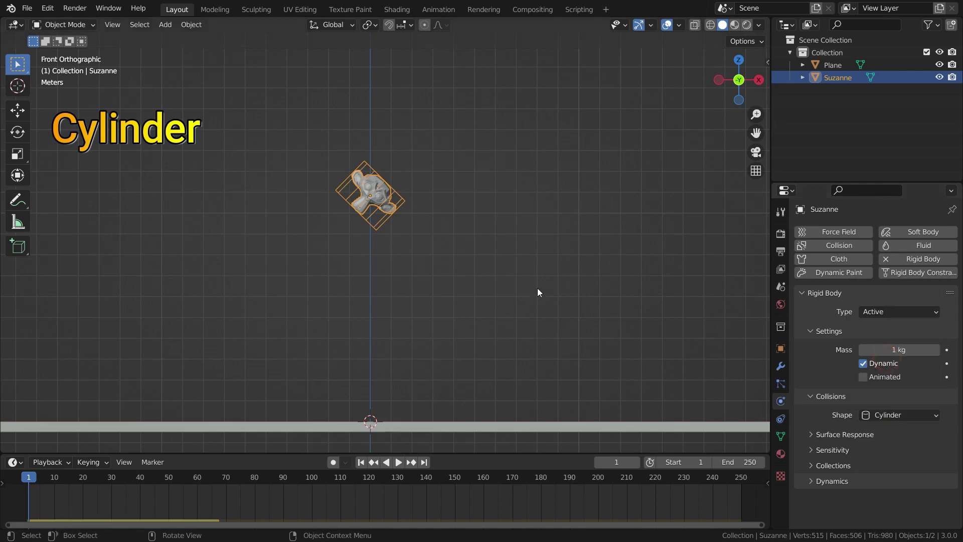
{"action": "middle_click_drag", "start_coordinate": [387, 239], "coordinate": [329, 273]}
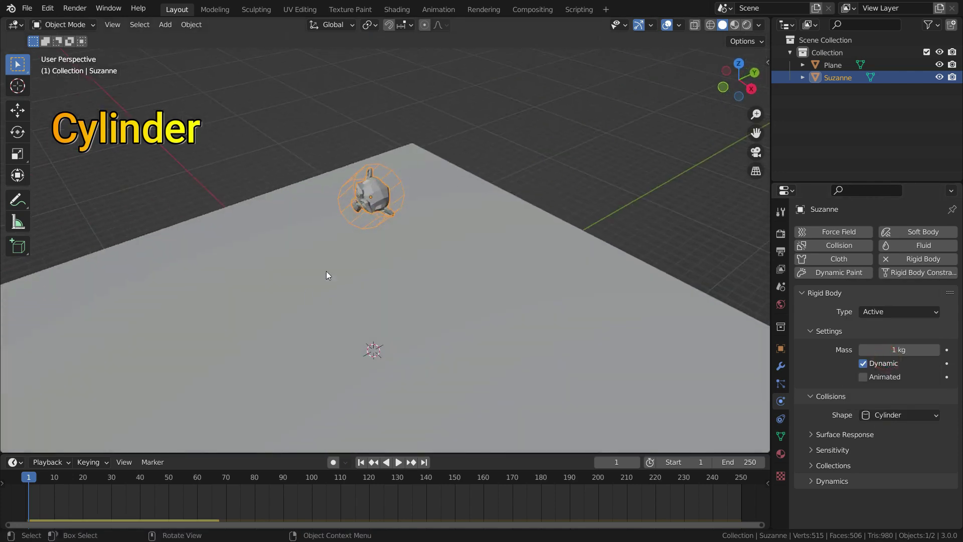
{"action": "scroll", "coordinate": [349, 212], "scroll_direction": "up", "scroll_amount": 5}
{"action": "scroll", "coordinate": [349, 209], "scroll_direction": "up", "scroll_amount": 2}
{"action": "scroll", "coordinate": [383, 234], "scroll_direction": "down", "scroll_amount": 8}
{"action": "middle_click_drag", "start_coordinate": [389, 247], "coordinate": [444, 271]}
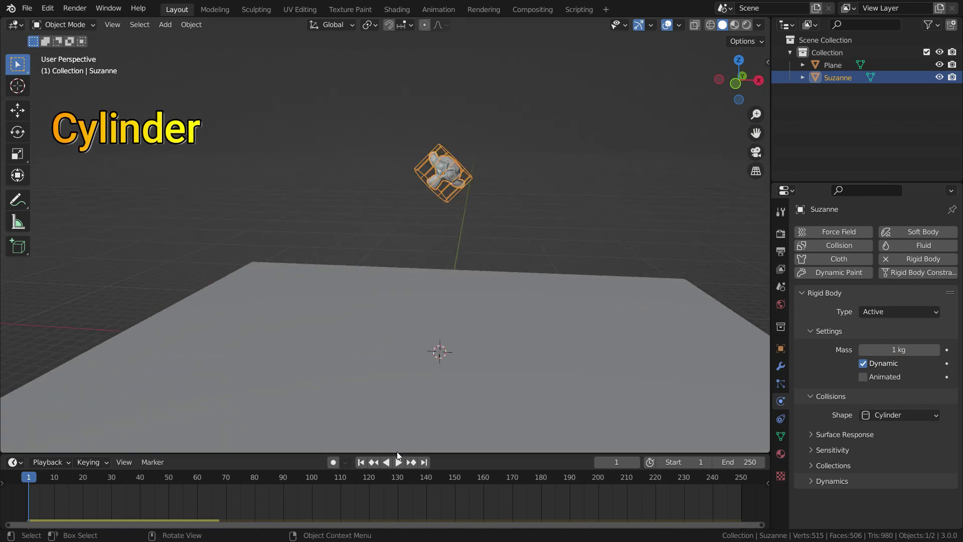
Step: Play the simulation to examine how the tilted monkey lands with the Cylinder shape, and return to frame 1 in front view
{"action": "left_click", "coordinate": [397, 461]}
{"action": "key", "text": "space"}
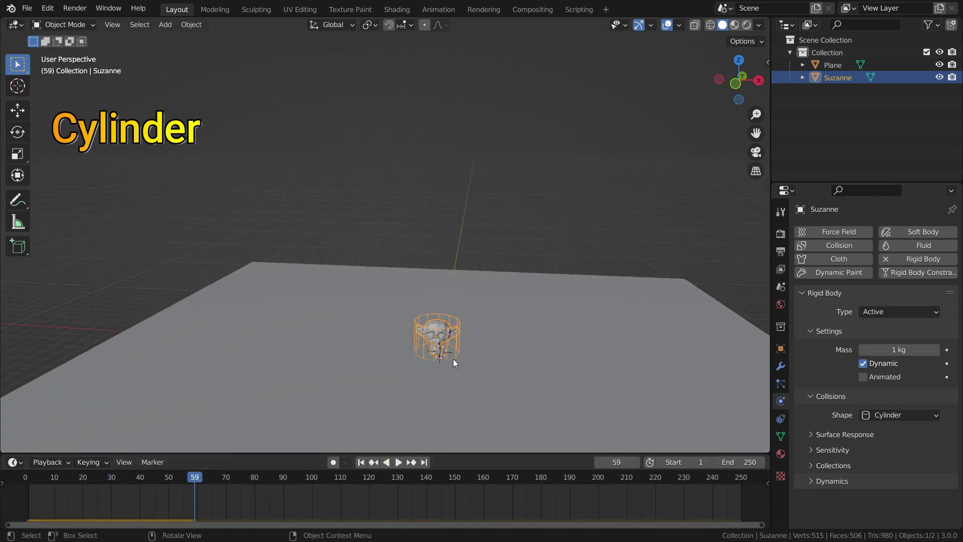
{"action": "key", "text": "KP_1"}
{"action": "left_click", "coordinate": [360, 462]}
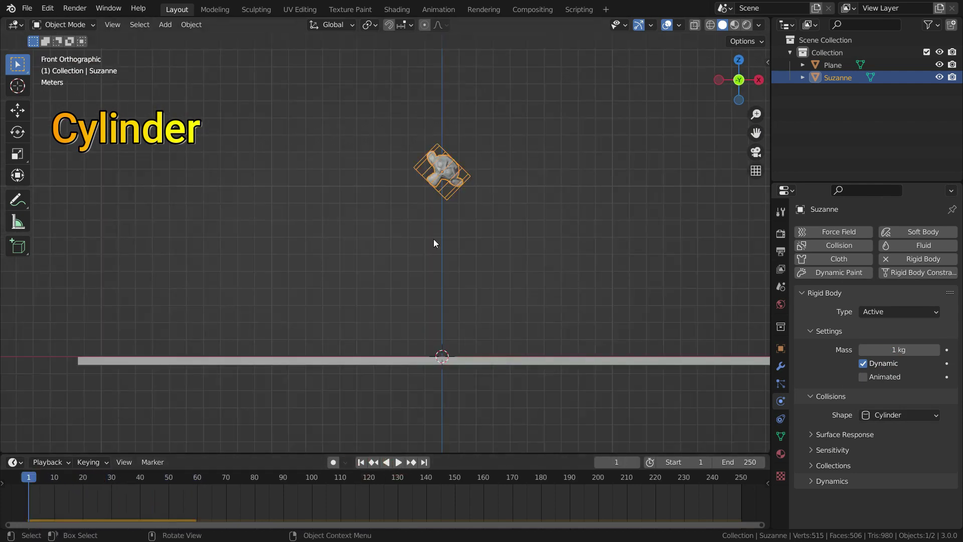
Step: Rotate the monkey back to nearly upright, play its drop with the Cylinder shape, and return to frame 1
{"action": "key", "text": "r"}
{"action": "left_click", "coordinate": [458, 347]}
{"action": "left_click", "coordinate": [395, 465]}
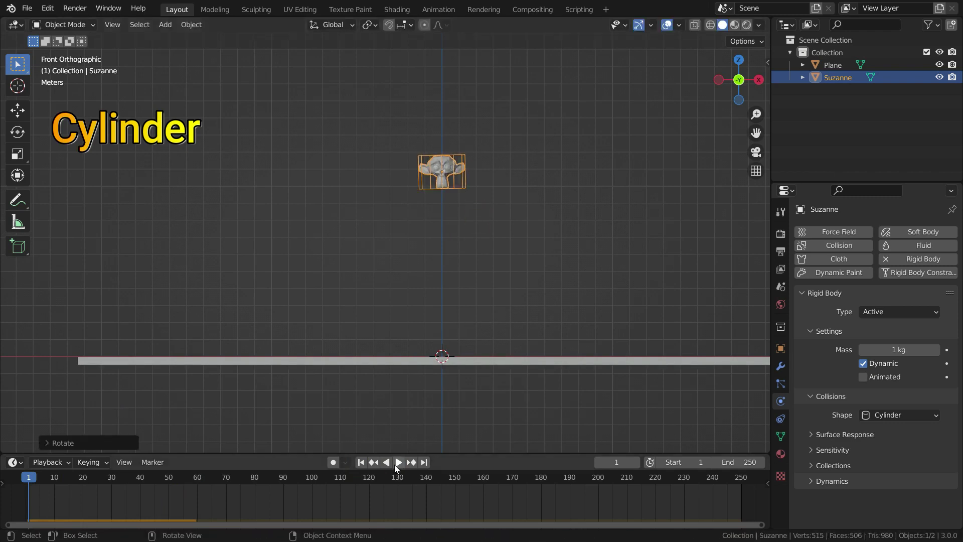
{"action": "left_click", "coordinate": [394, 465]}
{"action": "left_click", "coordinate": [360, 462]}
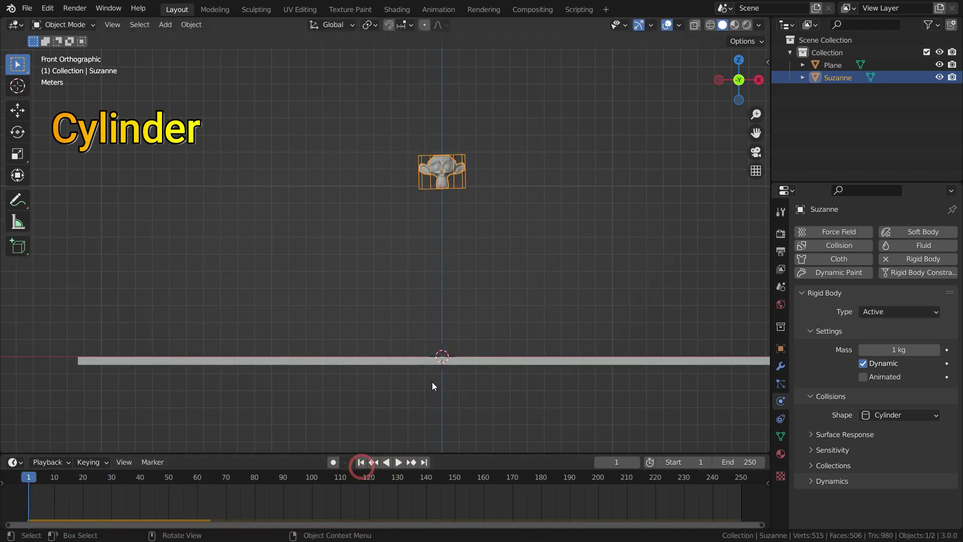
{"action": "scroll", "coordinate": [467, 195], "scroll_direction": "up", "scroll_amount": 1}
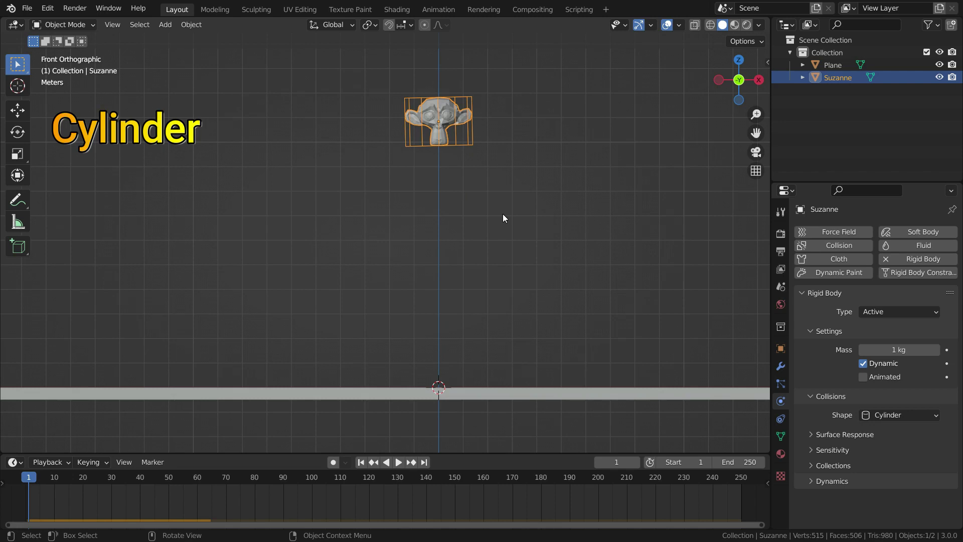
Step: Set the monkey's collision shape to Sphere and inspect the spherical bounds around the mesh
{"action": "left_click", "coordinate": [902, 416]}
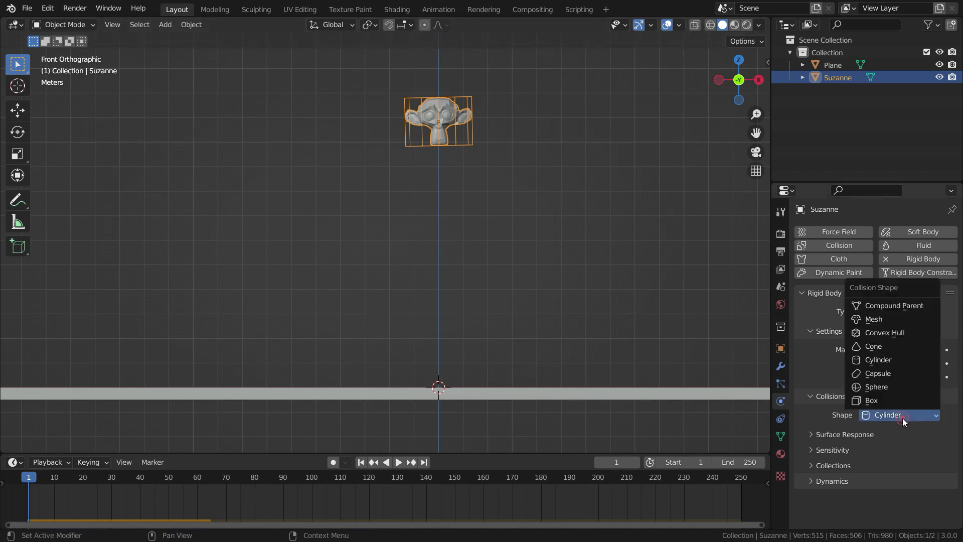
{"action": "left_click", "coordinate": [885, 385]}
{"action": "middle_click_drag", "start_coordinate": [407, 91], "coordinate": [406, 184]}
{"action": "scroll", "coordinate": [405, 184], "scroll_direction": "up", "scroll_amount": 2}
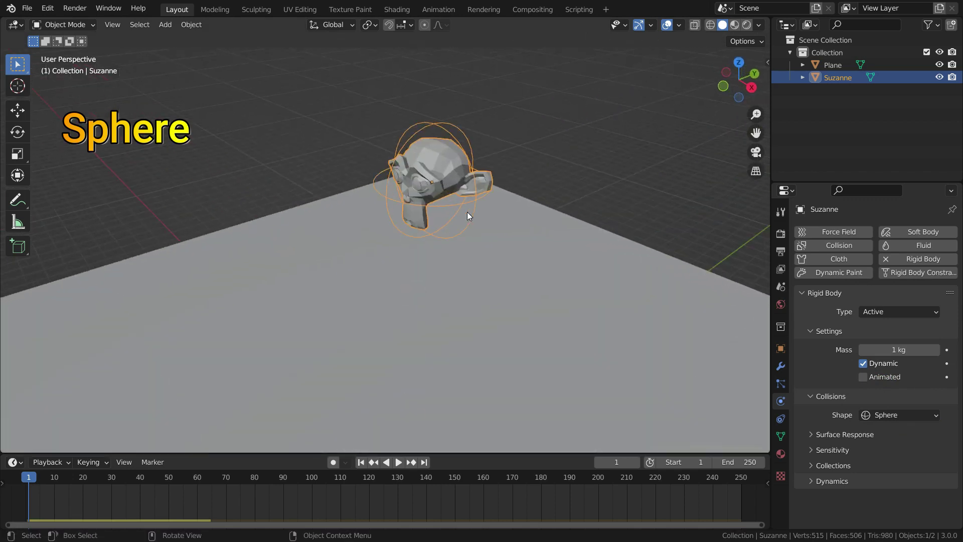
{"action": "middle_click_drag", "start_coordinate": [468, 216], "coordinate": [494, 311]}
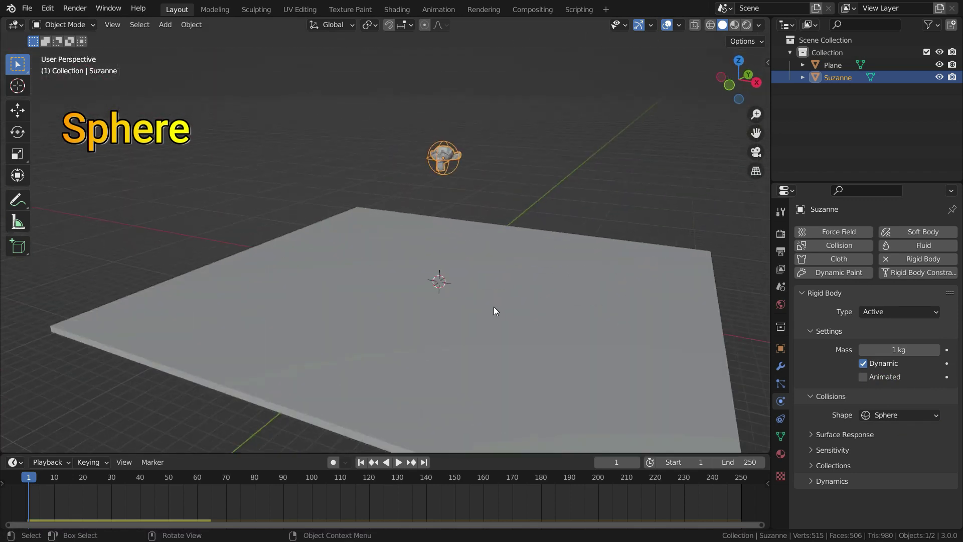
Step: Play the simulation to examine how the monkey lands with the Sphere shape, and return to frame 1 in front view
{"action": "left_click", "coordinate": [398, 462]}
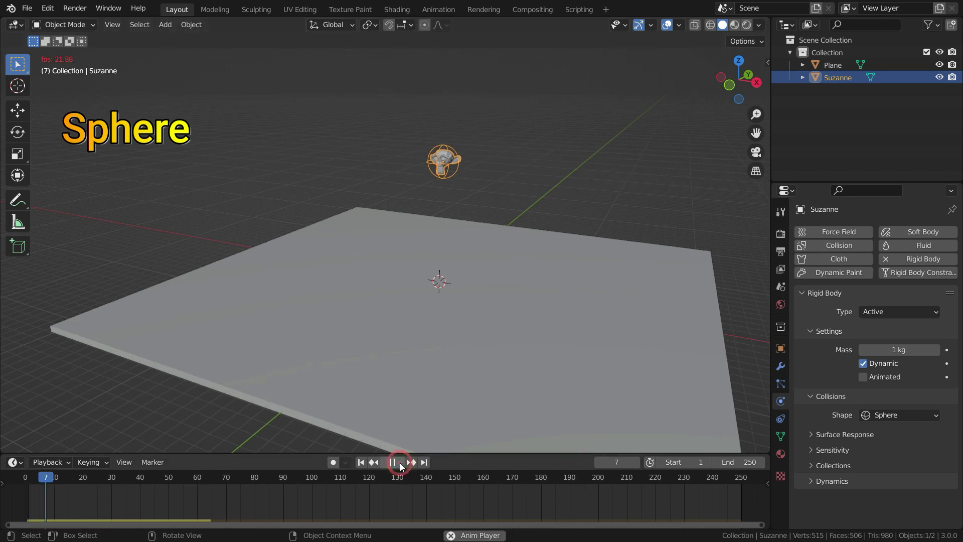
{"action": "left_click", "coordinate": [360, 462]}
{"action": "key", "text": "KP_1"}
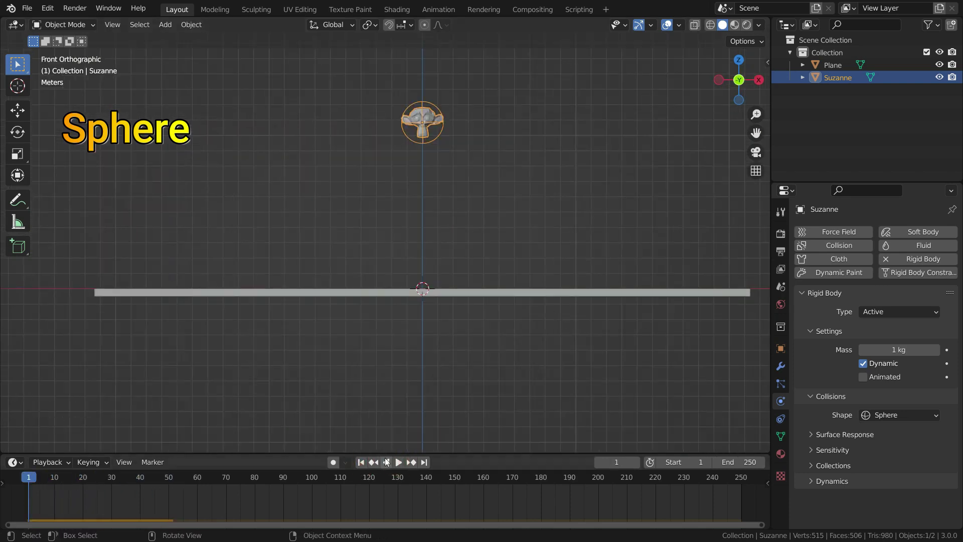
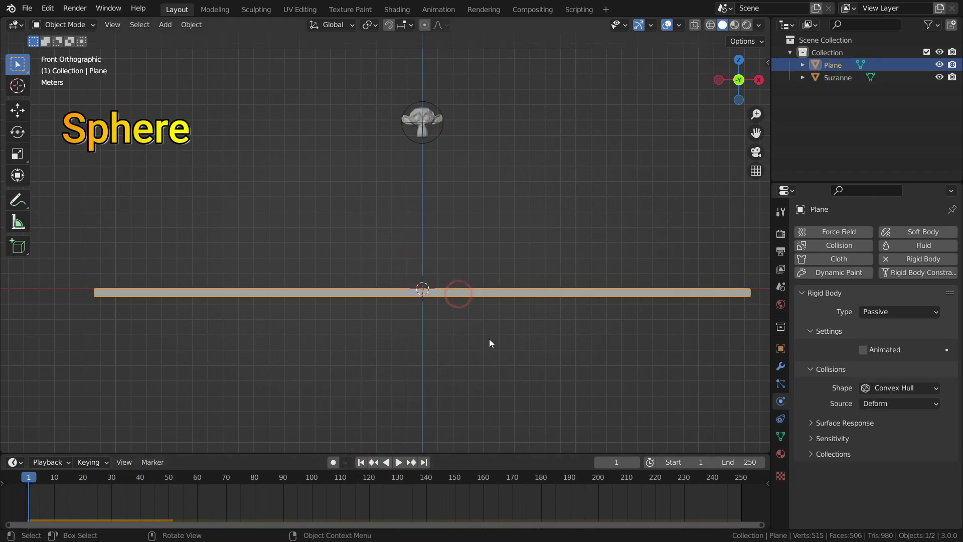
Step: Tilt the floor plane in the front view into a gentle ramp descending along positive X, and reselect the monkey
{"action": "key", "text": "r"}
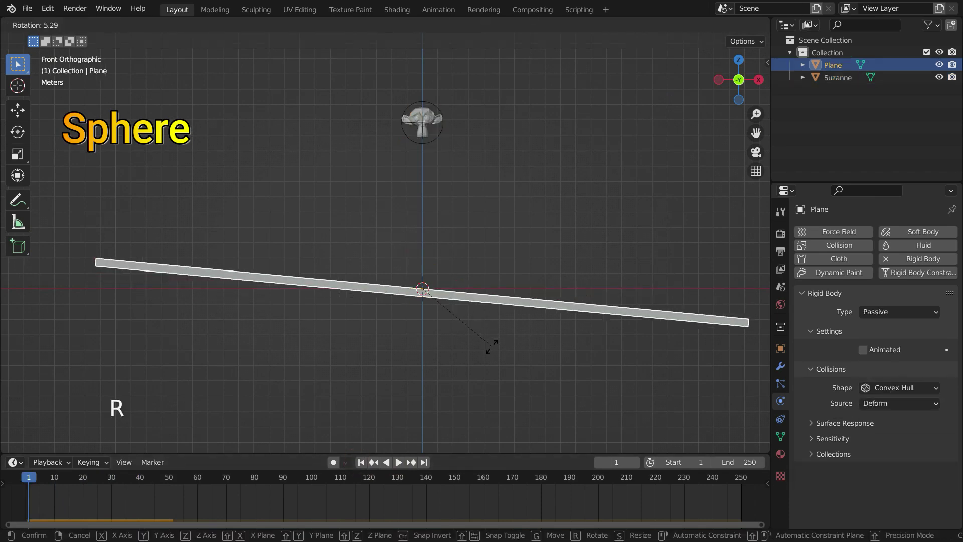
{"action": "left_click", "coordinate": [492, 351]}
{"action": "left_click", "coordinate": [426, 131]}
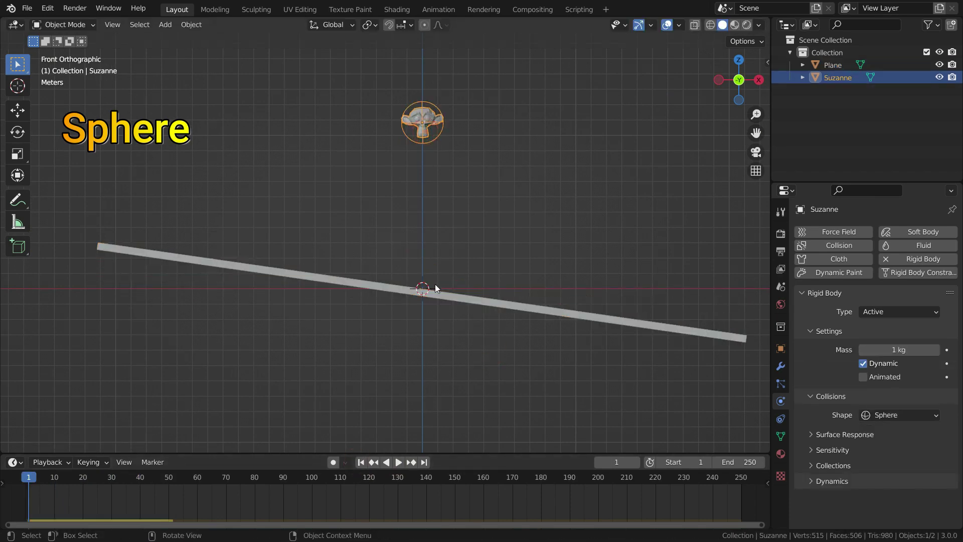
Step: Play the simulation to examine how the sphere-shaped monkey moves on the tilted floor, and return to frame 1
{"action": "left_click", "coordinate": [397, 462]}
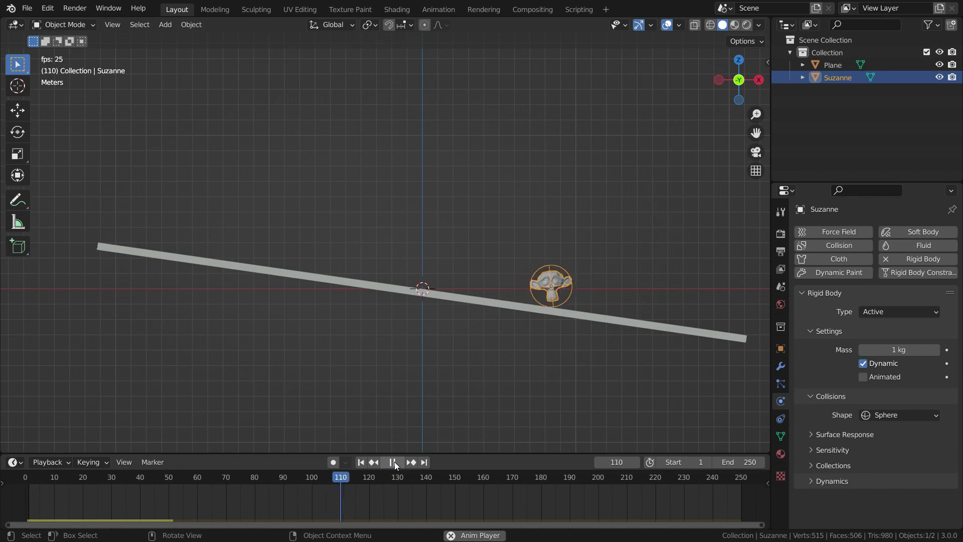
{"action": "left_click", "coordinate": [394, 462]}
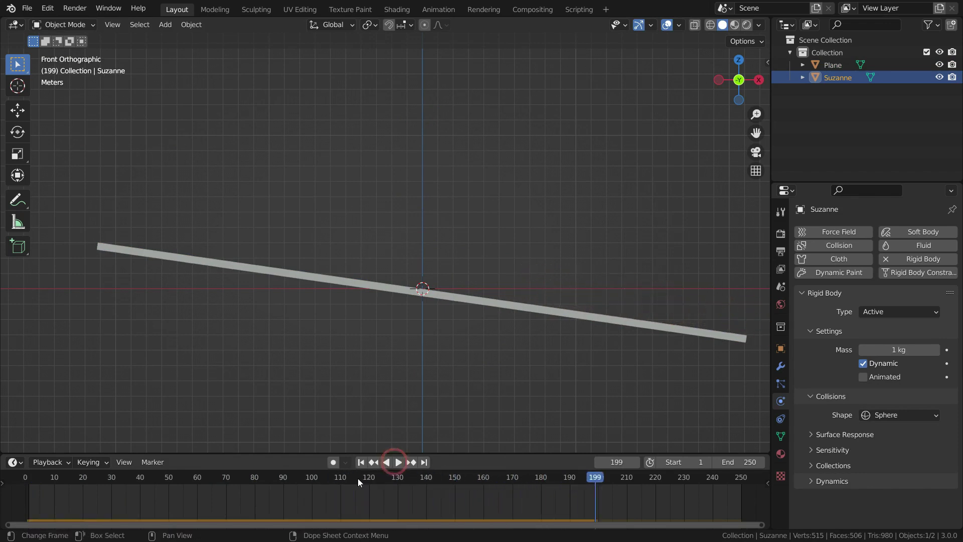
{"action": "left_click", "coordinate": [360, 462]}
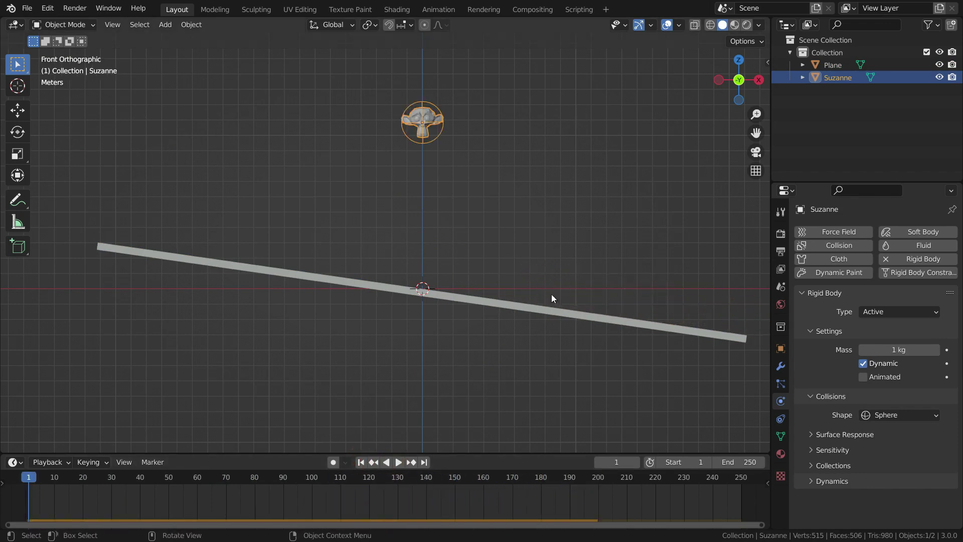
Step: Set the monkey's collision shape back to Convex Hull and clear the floor plane's rotation
{"action": "left_click", "coordinate": [902, 415]}
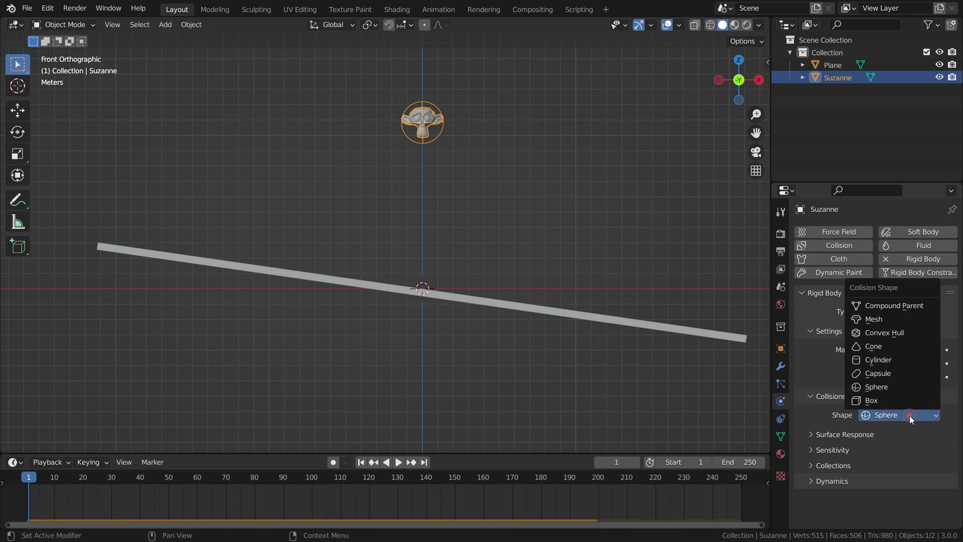
{"action": "left_click", "coordinate": [886, 332]}
{"action": "left_click", "coordinate": [464, 291]}
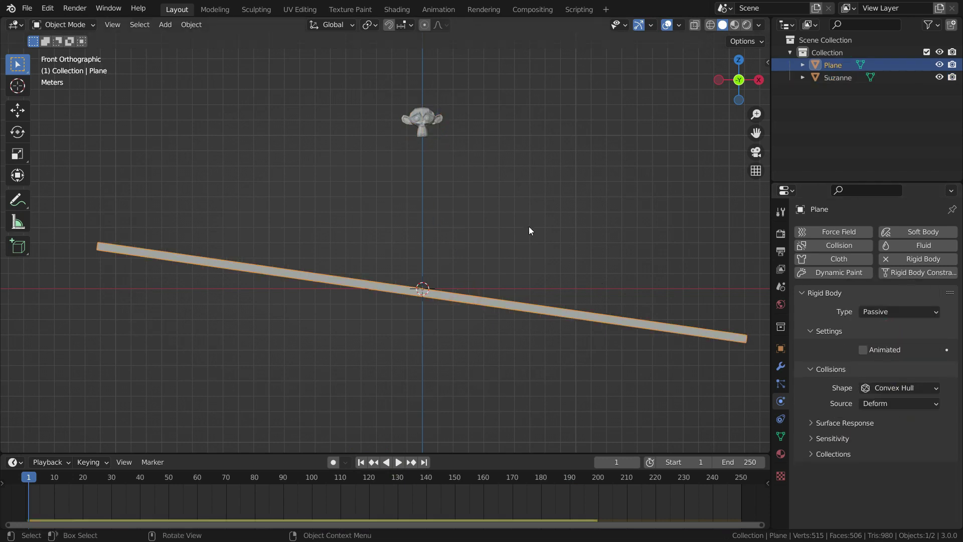
{"action": "key", "text": "alt+r"}
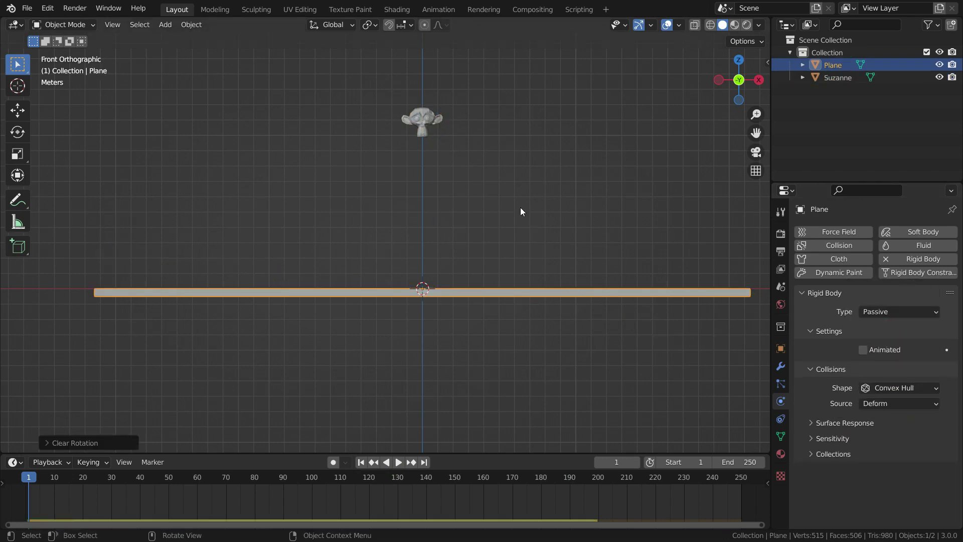
Step: Add a cube mesh and raise it along Z so it rests on top of the floor plane
{"action": "left_click", "coordinate": [400, 219]}
{"action": "key", "text": "shift+a"}
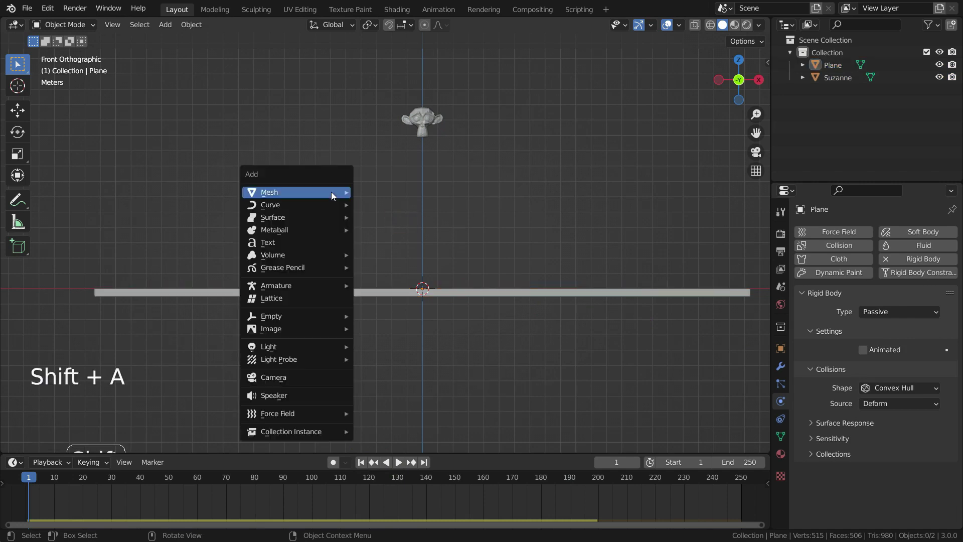
{"action": "mouse_move", "coordinate": [331, 193]}
{"action": "left_click", "coordinate": [377, 204]}
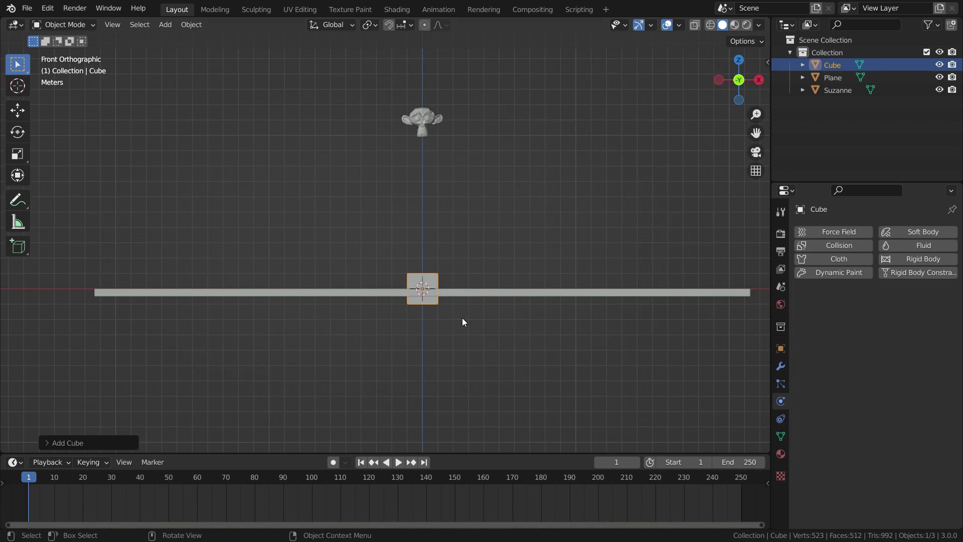
{"action": "key", "text": "g"}
{"action": "key", "text": "z"}
{"action": "left_click", "coordinate": [460, 301]}
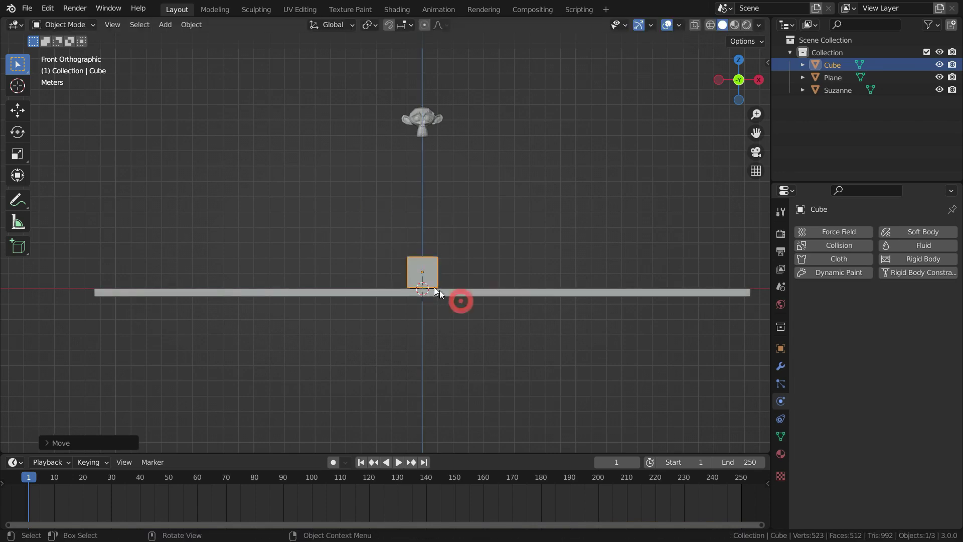
{"action": "scroll", "coordinate": [431, 285], "scroll_direction": "up", "scroll_amount": 5}
{"action": "scroll", "coordinate": [430, 285], "scroll_direction": "down", "scroll_amount": 4}
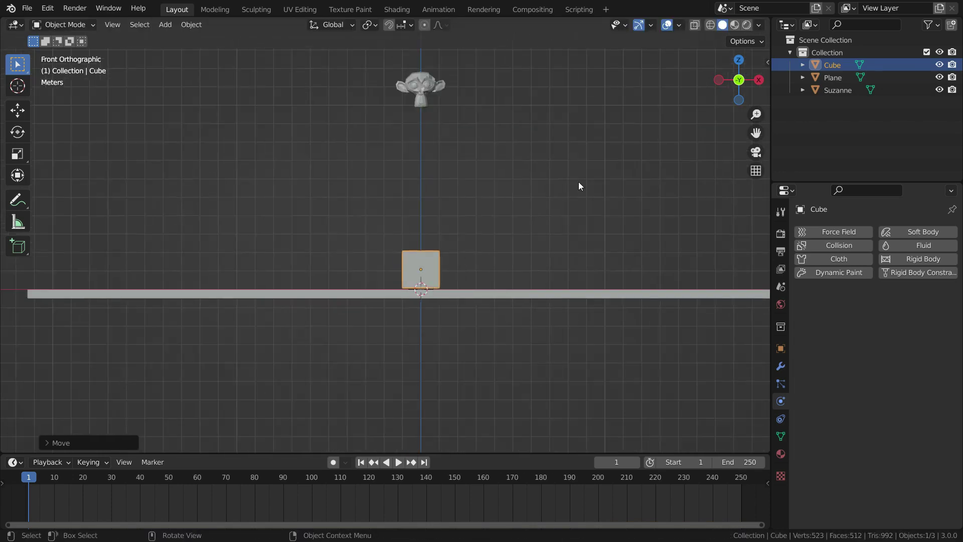
Step: Give the cube rigid body physics and set its type to Passive
{"action": "left_click", "coordinate": [903, 259]}
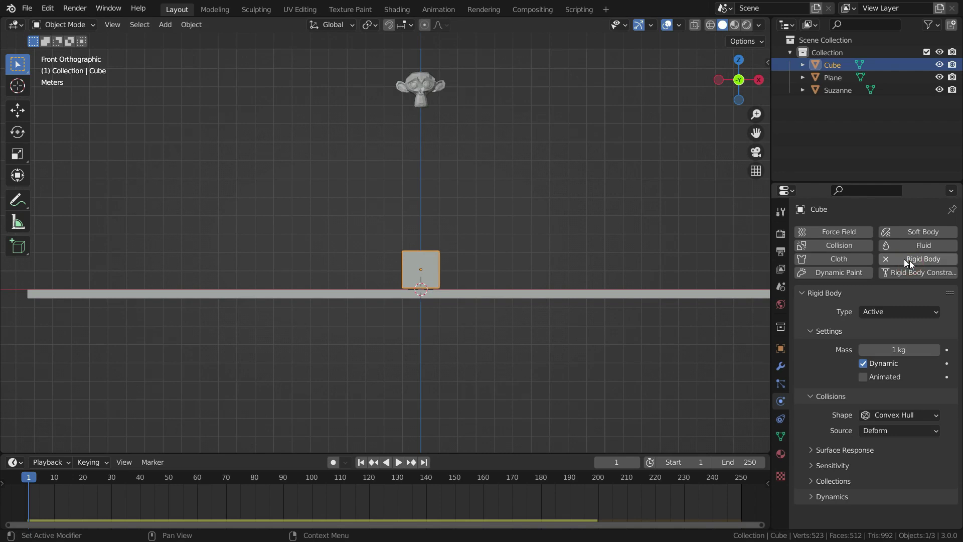
{"action": "left_click", "coordinate": [873, 316]}
{"action": "left_click", "coordinate": [882, 340]}
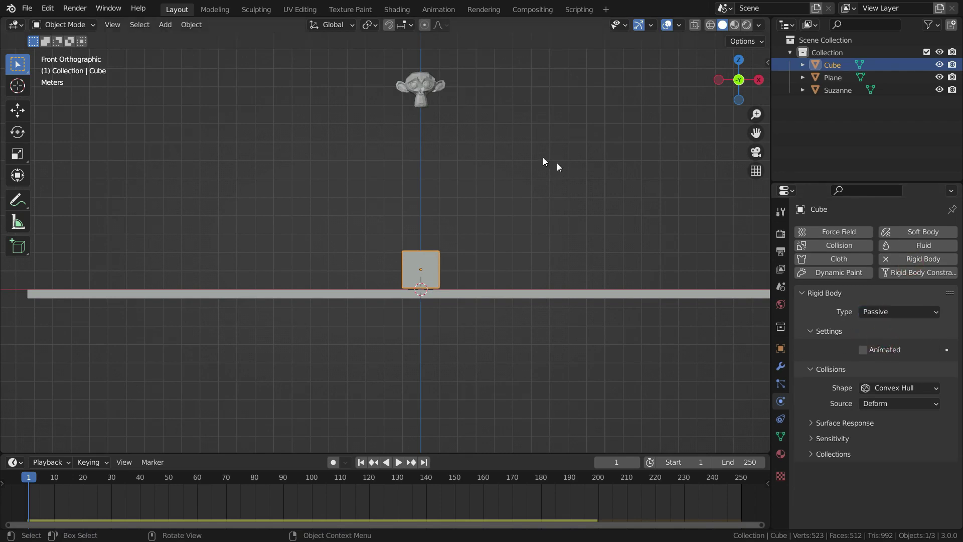
Step: Play the simulation to examine how the monkey lands on the cube, and return to frame 1
{"action": "left_click", "coordinate": [395, 464]}
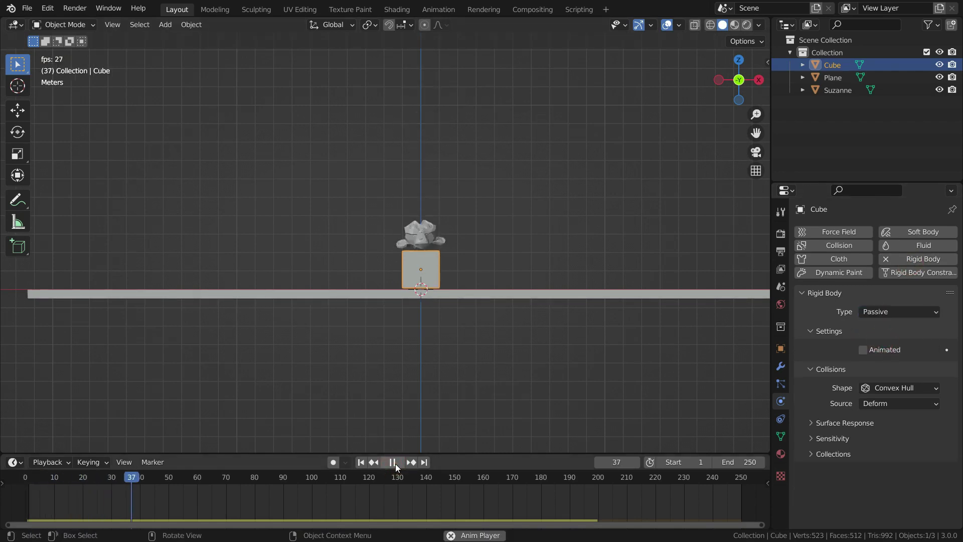
{"action": "left_click", "coordinate": [395, 464]}
{"action": "left_click", "coordinate": [361, 462]}
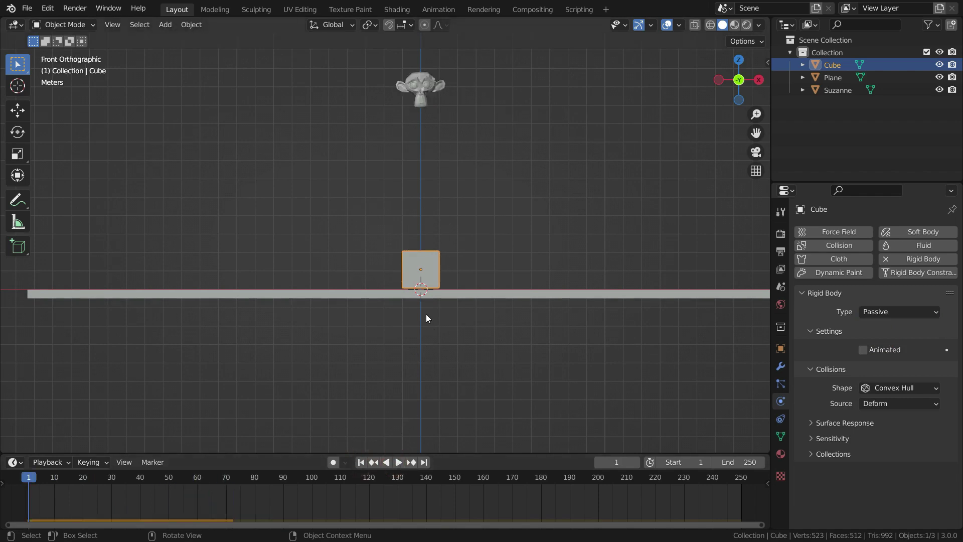
Step: Add a Simple Deform modifier to the cube in Taper mode on the Z axis with a factor of -1.705
{"action": "scroll", "coordinate": [435, 274], "scroll_direction": "up", "scroll_amount": 2}
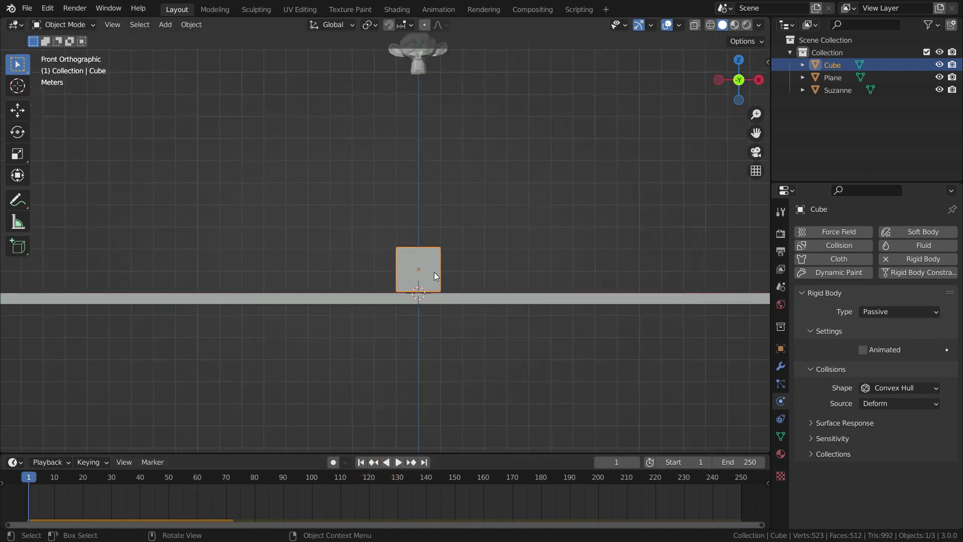
{"action": "left_click", "coordinate": [780, 366]}
{"action": "left_click", "coordinate": [862, 233]}
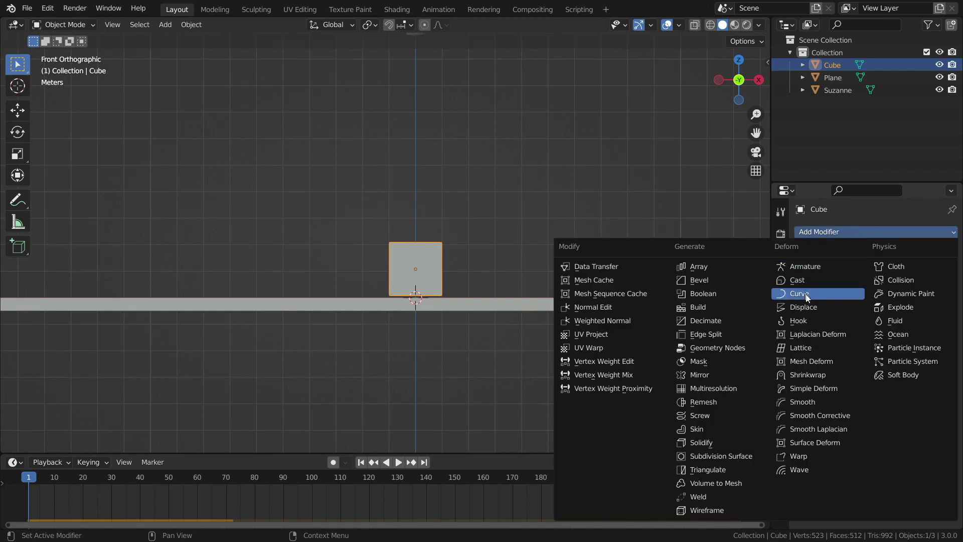
{"action": "left_click", "coordinate": [801, 388]}
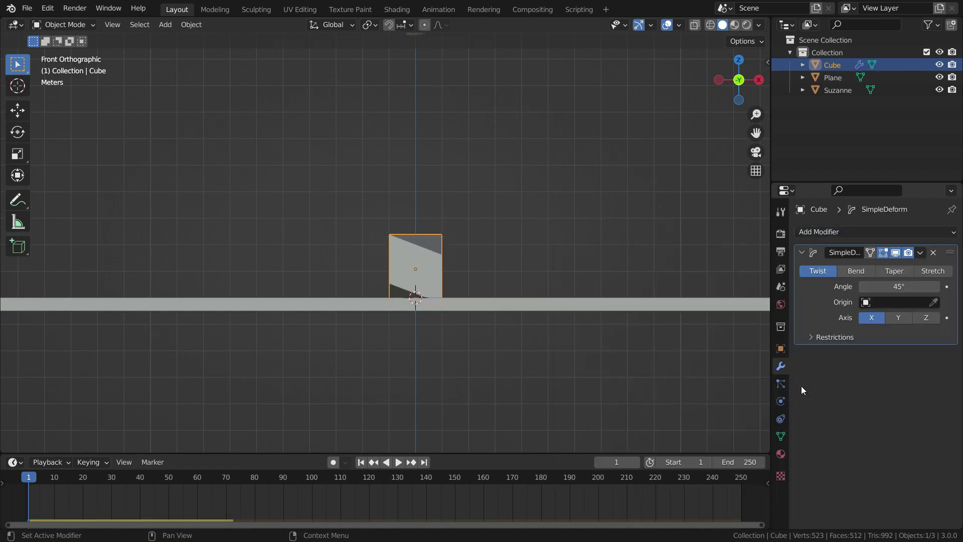
{"action": "left_click", "coordinate": [898, 271]}
{"action": "left_click", "coordinate": [921, 320]}
{"action": "left_click_drag", "start_coordinate": [899, 287], "coordinate": [836, 286]}
Step: Play the simulation in perspective and front view to examine how the monkey collides with the tapered cube, and return to frame 1
{"action": "middle_click_drag", "start_coordinate": [505, 299], "coordinate": [458, 297]}
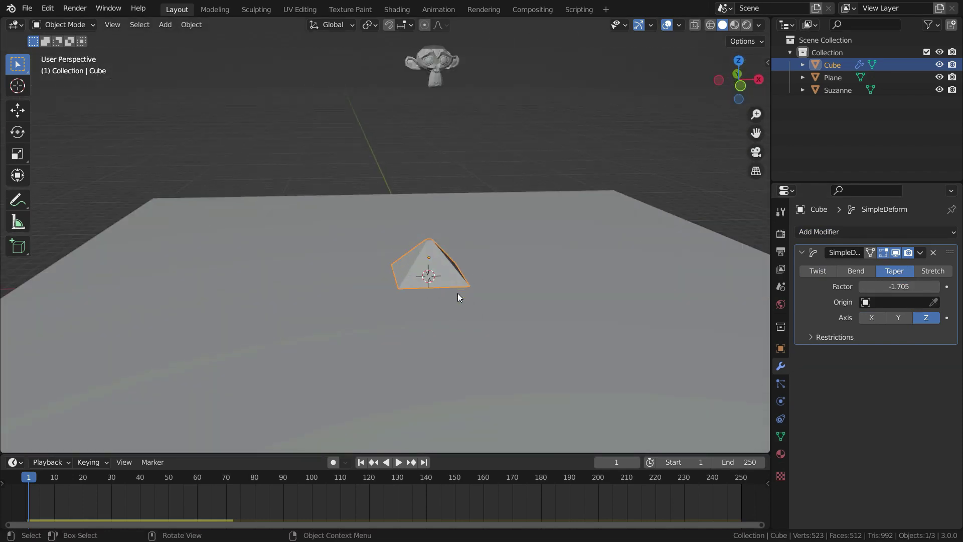
{"action": "left_click", "coordinate": [398, 462]}
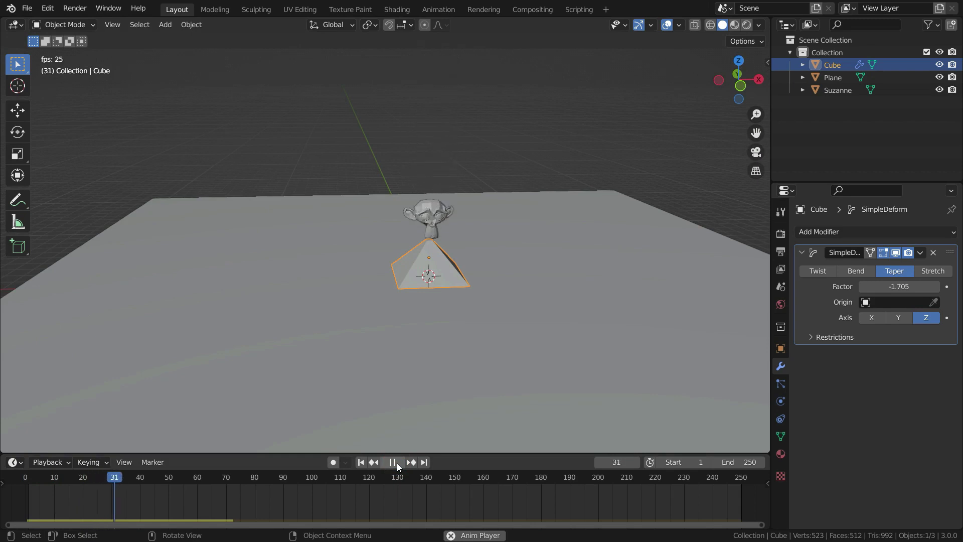
{"action": "left_click", "coordinate": [396, 462]}
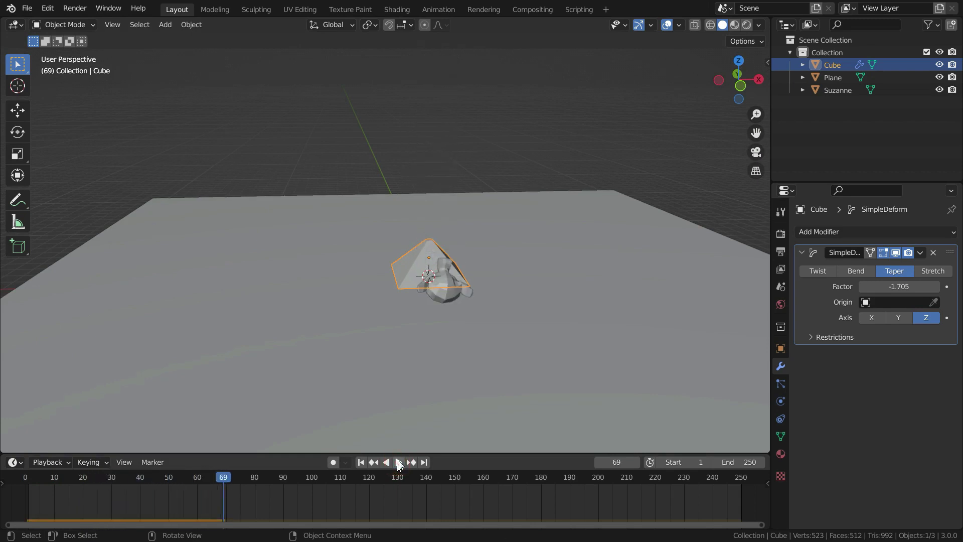
{"action": "key", "text": "KP_1"}
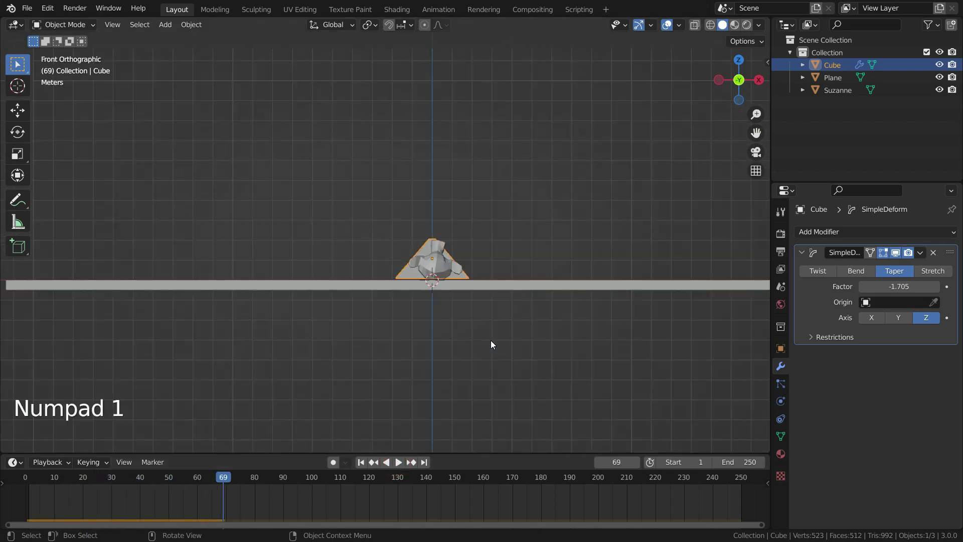
{"action": "left_click", "coordinate": [361, 462]}
{"action": "left_click", "coordinate": [396, 463]}
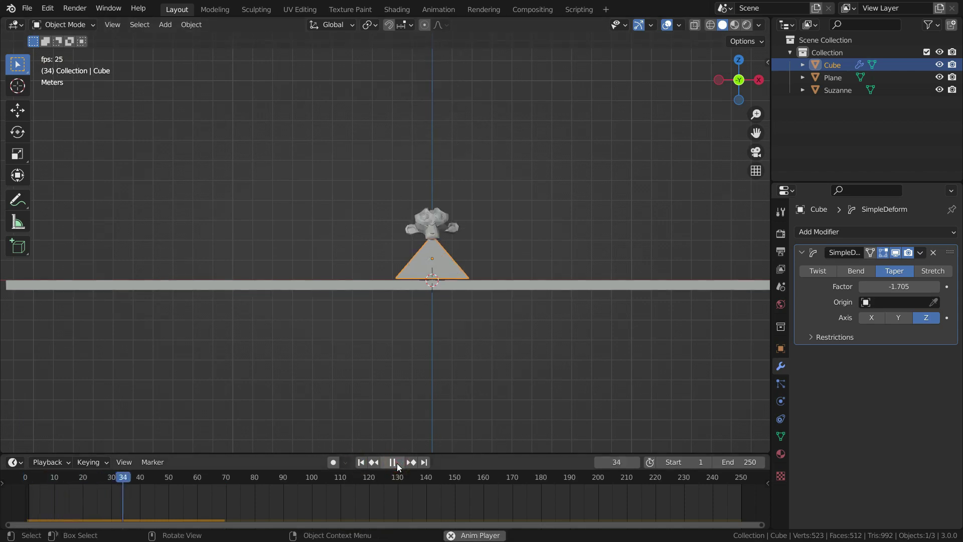
{"action": "left_click", "coordinate": [399, 463]}
{"action": "left_click", "coordinate": [362, 461]}
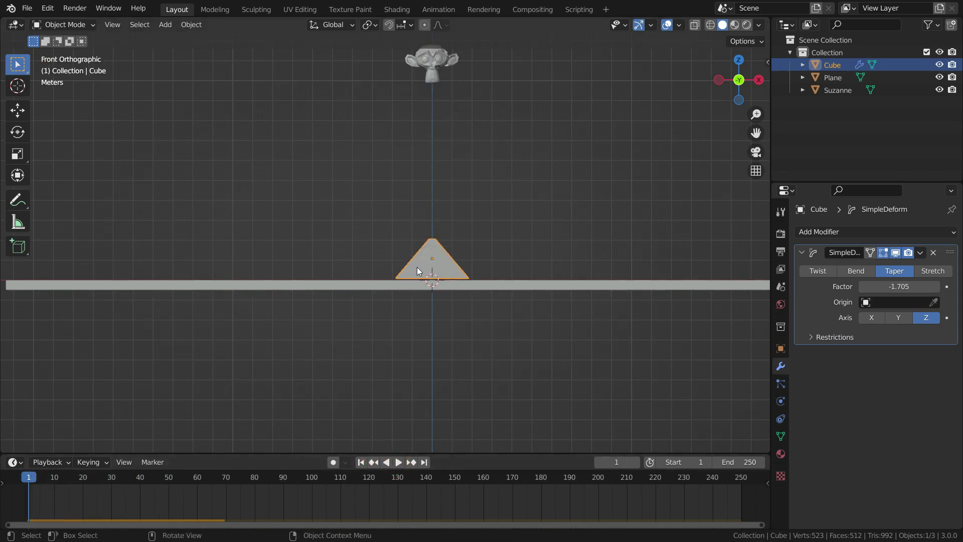
Step: Move the tapered cube slightly toward positive X, play the simulation to check how the monkey hits its slope, and return to frame 1
{"action": "key", "text": "g"}
{"action": "left_click", "coordinate": [449, 271]}
{"action": "left_click", "coordinate": [399, 461]}
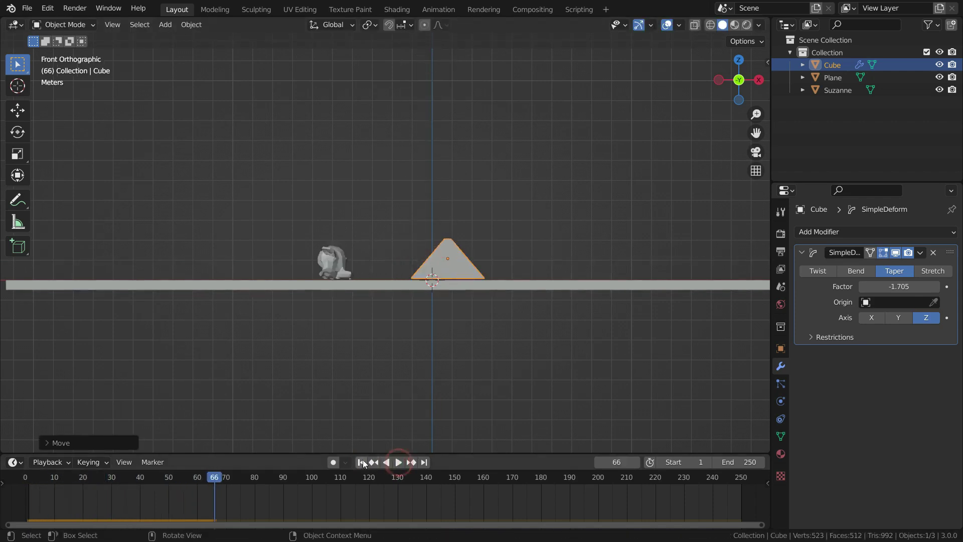
{"action": "key", "text": "Escape"}
{"action": "left_click", "coordinate": [400, 463]}
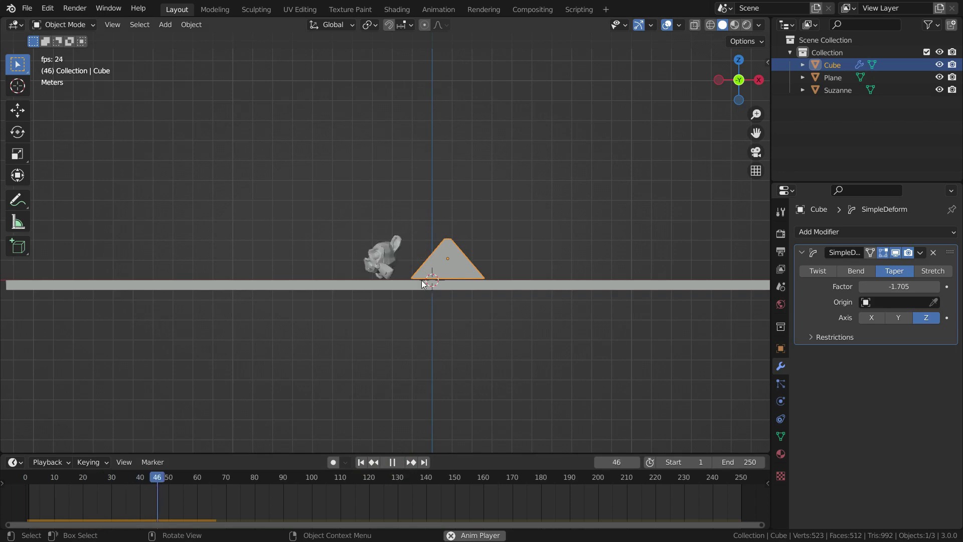
{"action": "left_click", "coordinate": [399, 462]}
{"action": "left_click", "coordinate": [360, 462]}
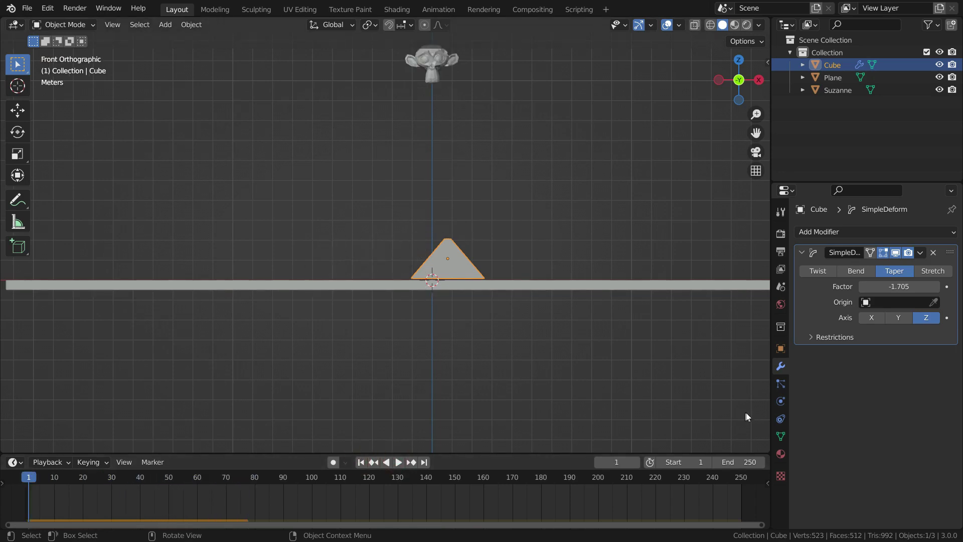
Step: Set the cube's rigid body collision source to Base
{"action": "left_click", "coordinate": [781, 401]}
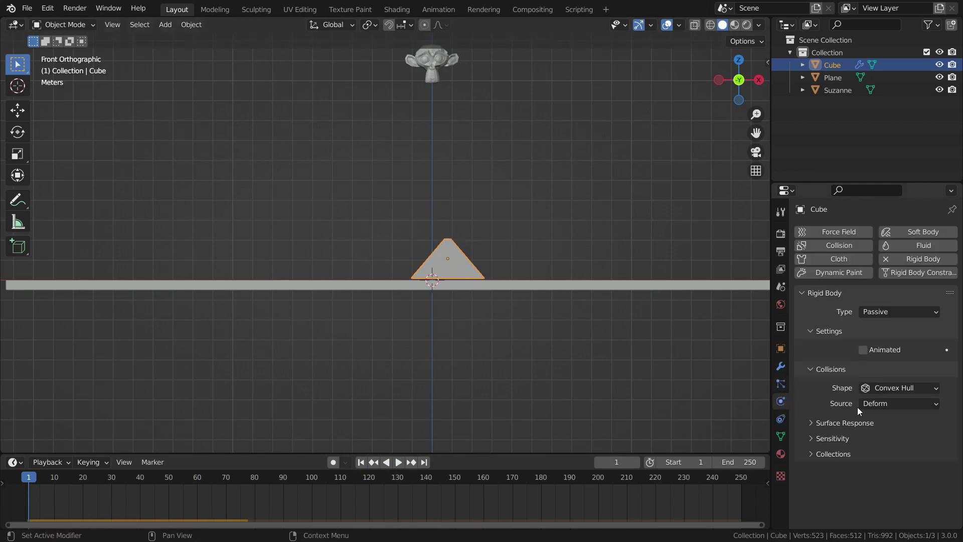
{"action": "left_click", "coordinate": [898, 402]}
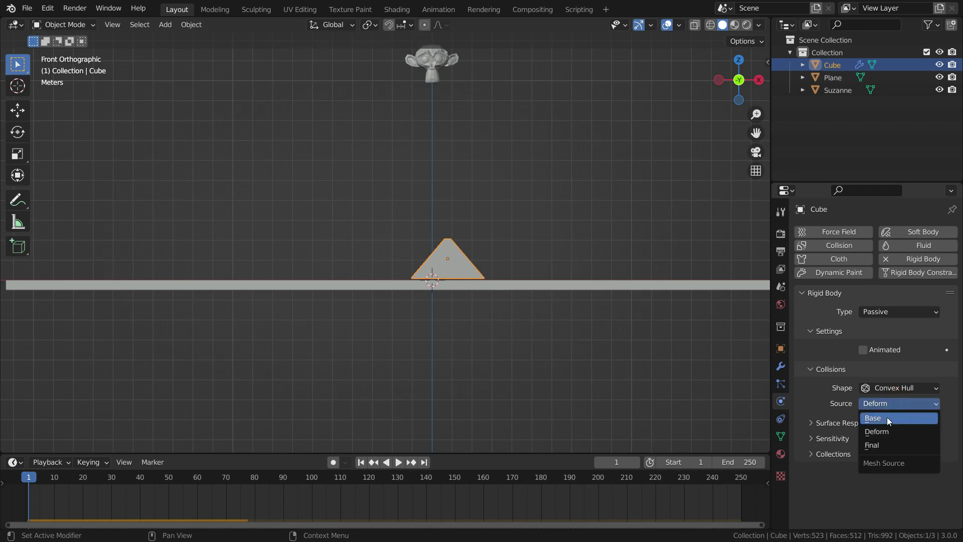
{"action": "left_click", "coordinate": [888, 419]}
Step: Play the simulation to examine how the monkey collides with the cube using the Base source, and return to frame 1
{"action": "left_click", "coordinate": [398, 462]}
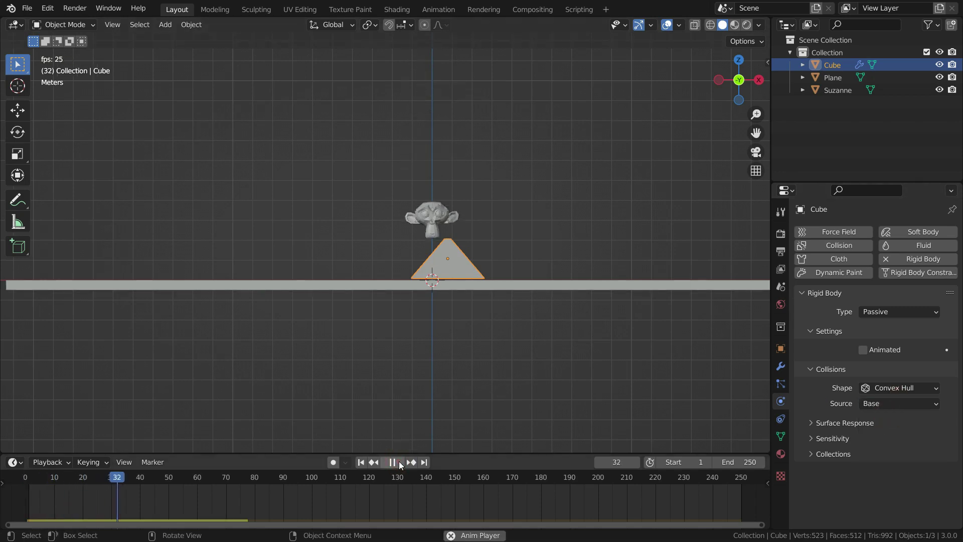
{"action": "left_click", "coordinate": [360, 462]}
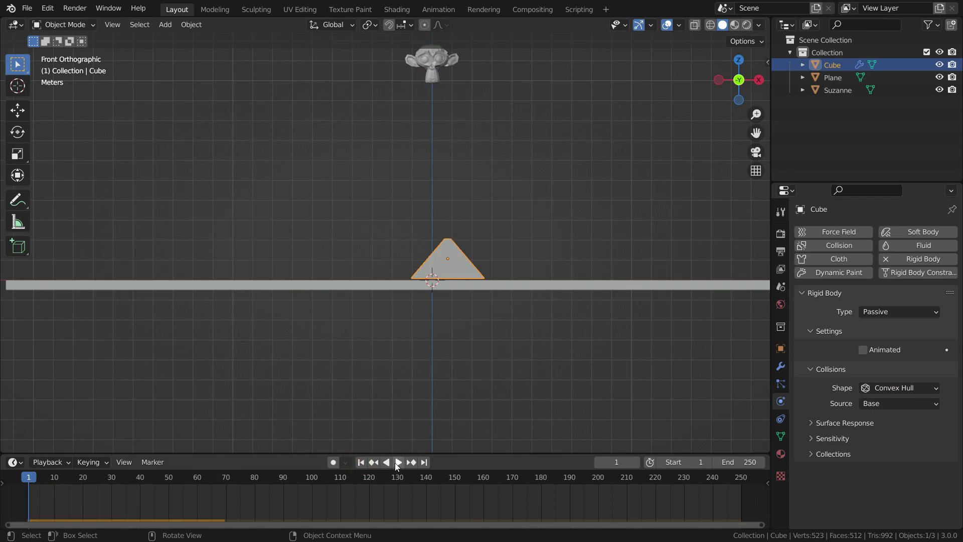
{"action": "left_click", "coordinate": [394, 462]}
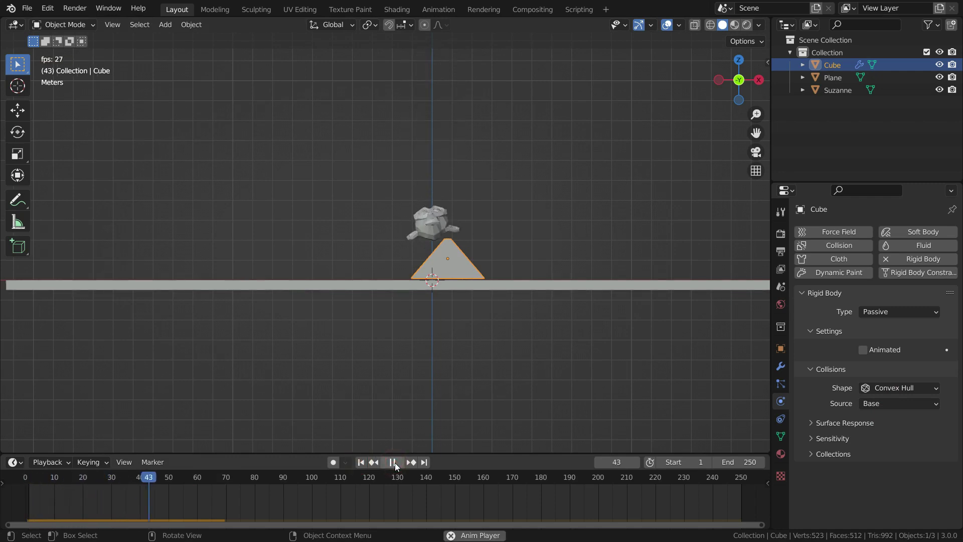
{"action": "left_click", "coordinate": [394, 462]}
{"action": "left_click", "coordinate": [360, 462]}
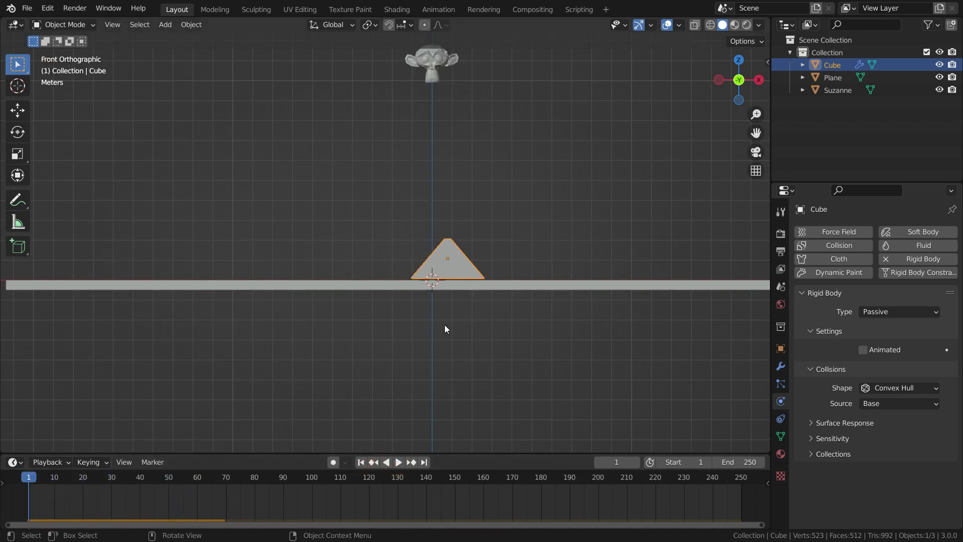
Step: Show the cube's undeformed mesh in Edit Mode, play the simulation to compare it with the monkey's collision, and return to Object Mode
{"action": "key", "text": "Tab"}
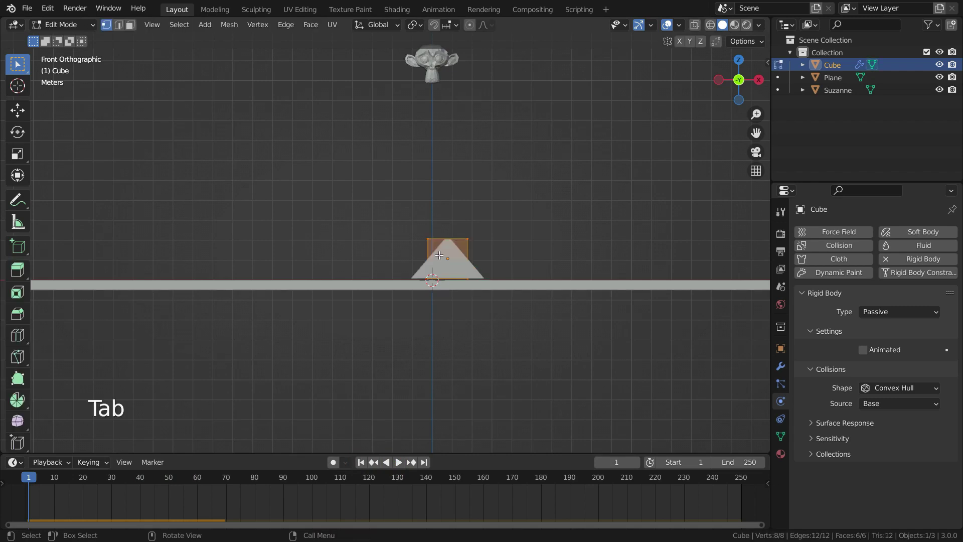
{"action": "left_click", "coordinate": [398, 462]}
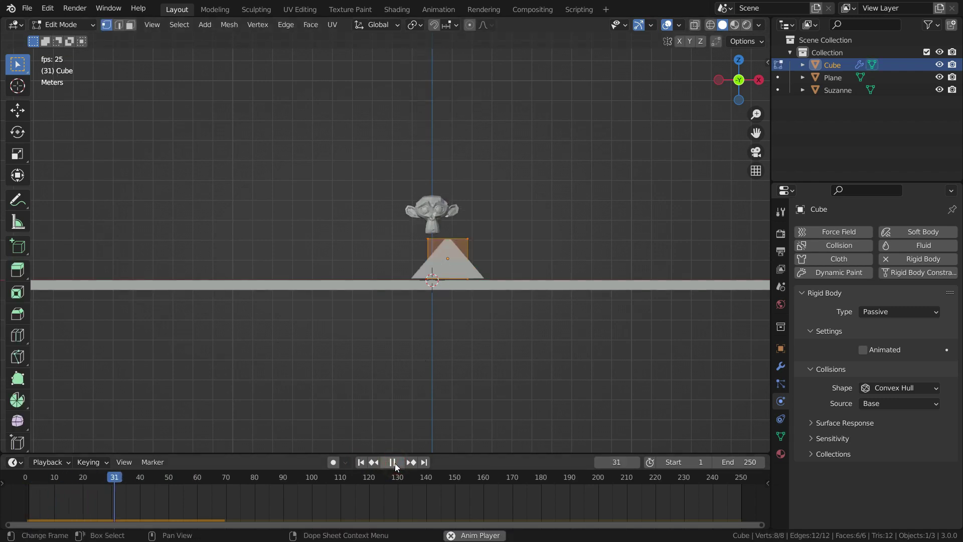
{"action": "left_click", "coordinate": [395, 462]}
{"action": "left_click", "coordinate": [360, 462]}
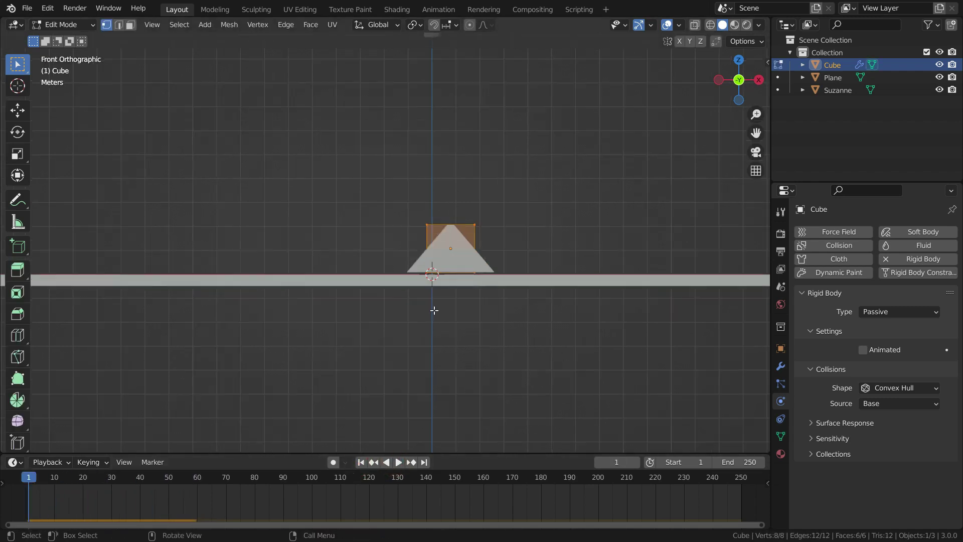
{"action": "left_click", "coordinate": [399, 462]}
{"action": "left_click", "coordinate": [399, 462]}
{"action": "key", "text": "Tab"}
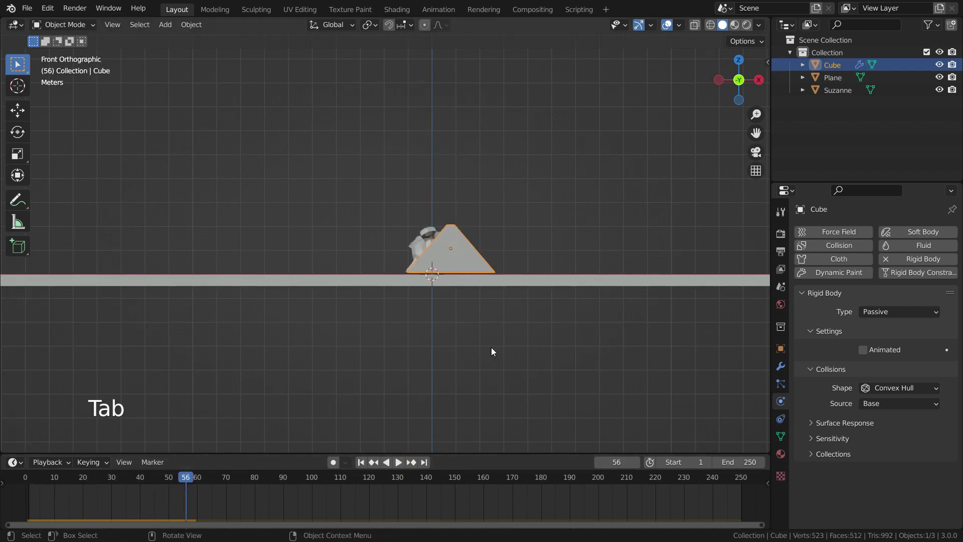
Step: Set the cube's collision source back to Deform, play the simulation to check the collision with the slope, and return to frame 1
{"action": "left_click", "coordinate": [889, 405]}
{"action": "left_click", "coordinate": [881, 434]}
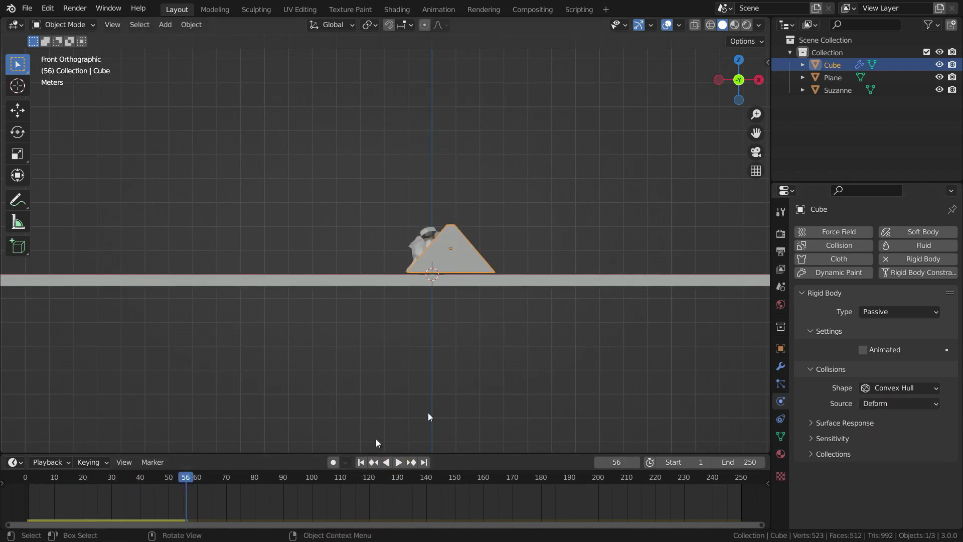
{"action": "left_click", "coordinate": [360, 462]}
{"action": "left_click", "coordinate": [399, 462]}
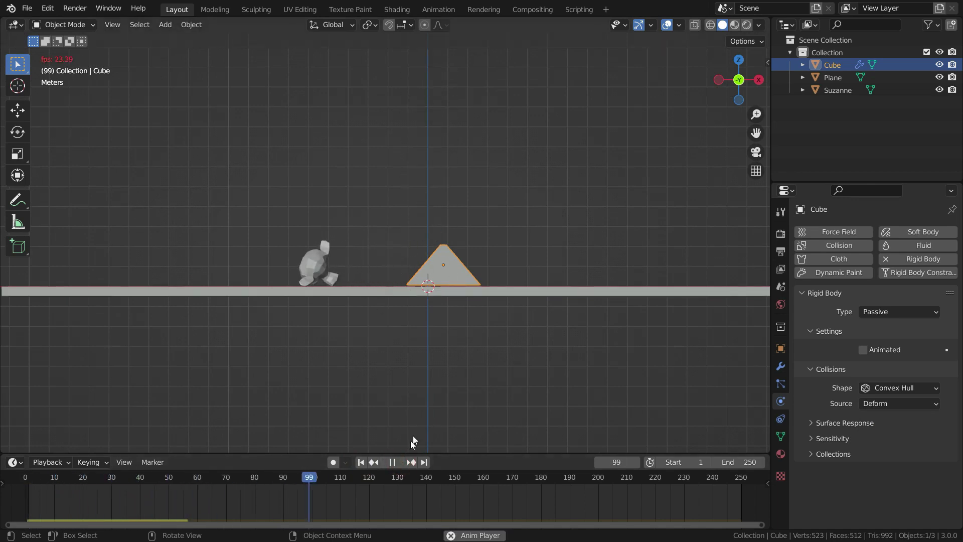
{"action": "left_click", "coordinate": [394, 462]}
{"action": "left_click", "coordinate": [362, 463]}
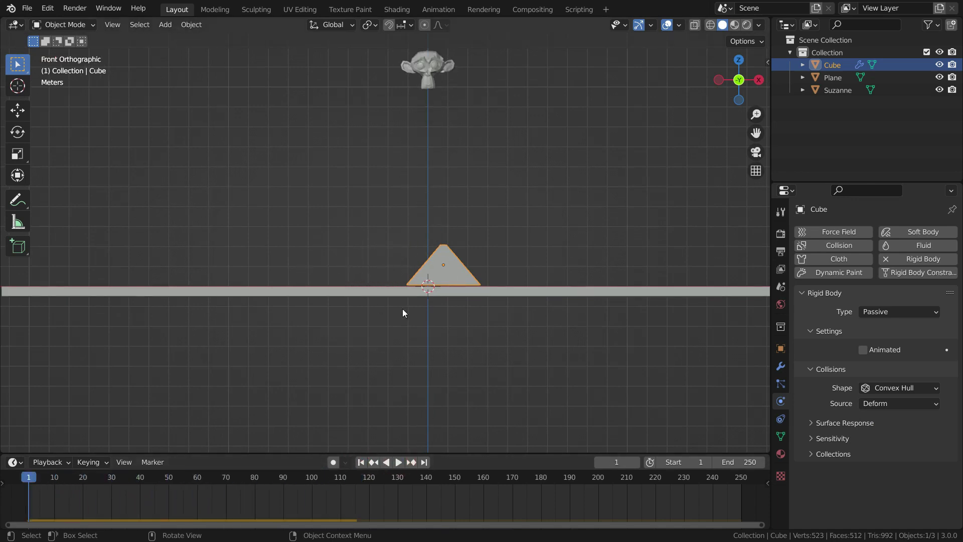
Step: Remove the Simple Deform modifier from the cube
{"action": "left_click", "coordinate": [781, 367]}
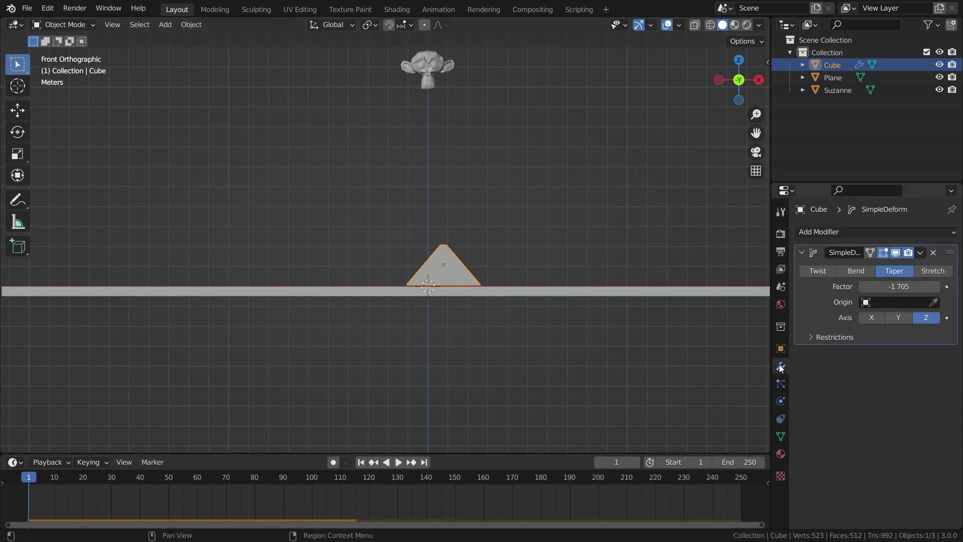
{"action": "left_click", "coordinate": [932, 253]}
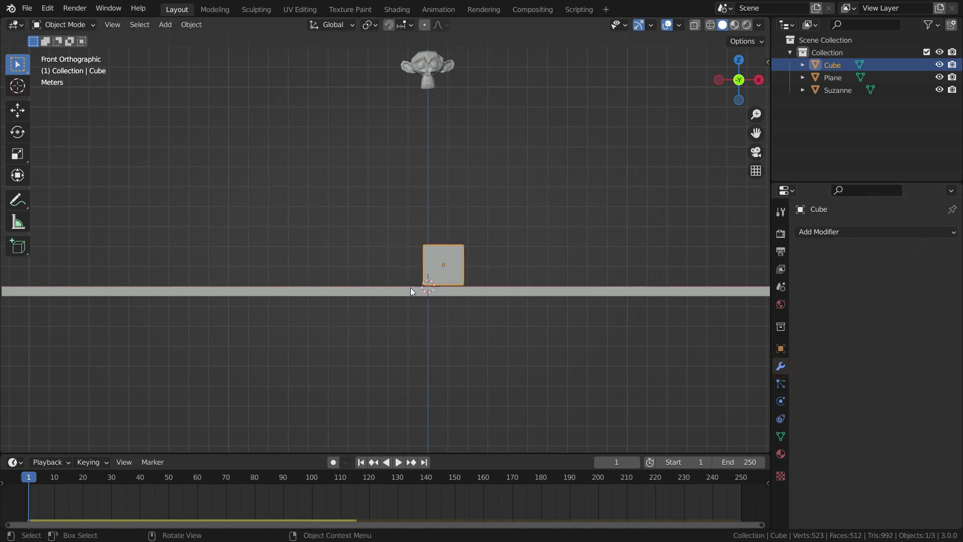
Step: Add a Subdivision Surface modifier to the cube and raise its viewport levels to 2
{"action": "left_click", "coordinate": [814, 233]}
{"action": "left_click", "coordinate": [718, 456]}
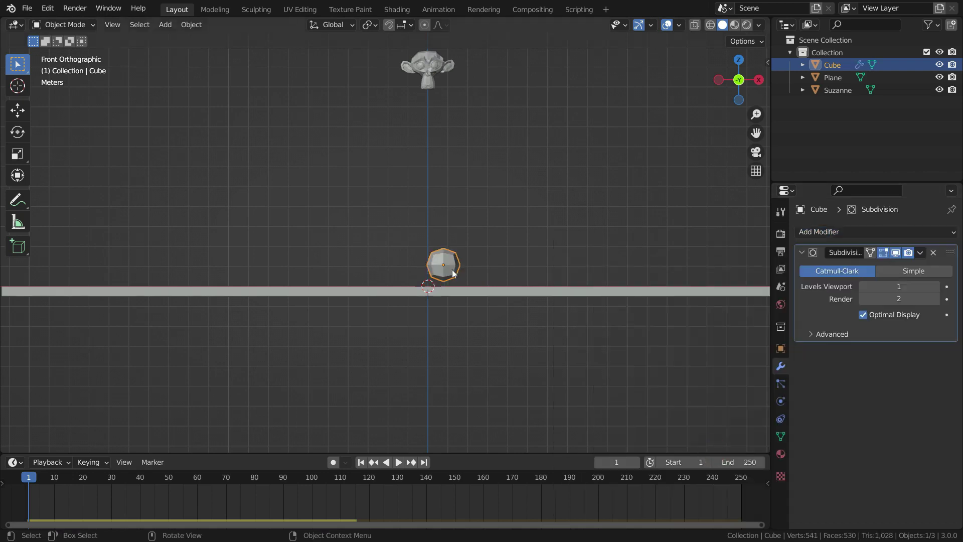
{"action": "left_click", "coordinate": [935, 286]}
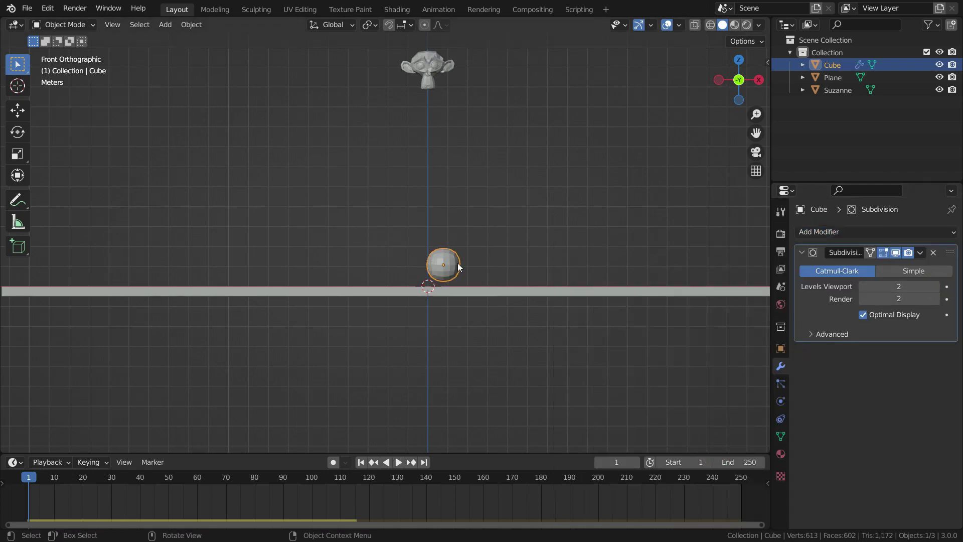
Step: Play the simulation twice to examine the monkey's collision with the subdivided cube, display the cube's physics settings, and return to frame 1
{"action": "left_click", "coordinate": [398, 462]}
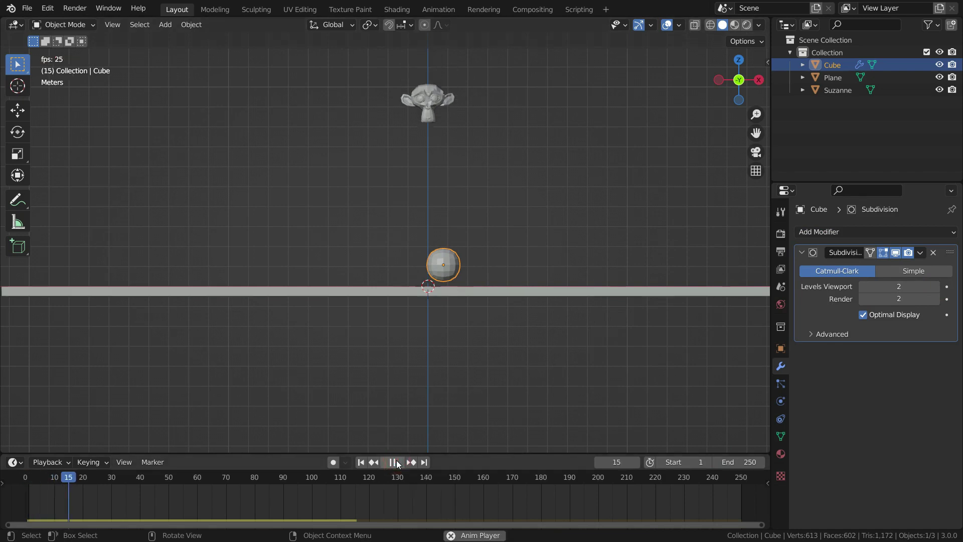
{"action": "left_click", "coordinate": [394, 462]}
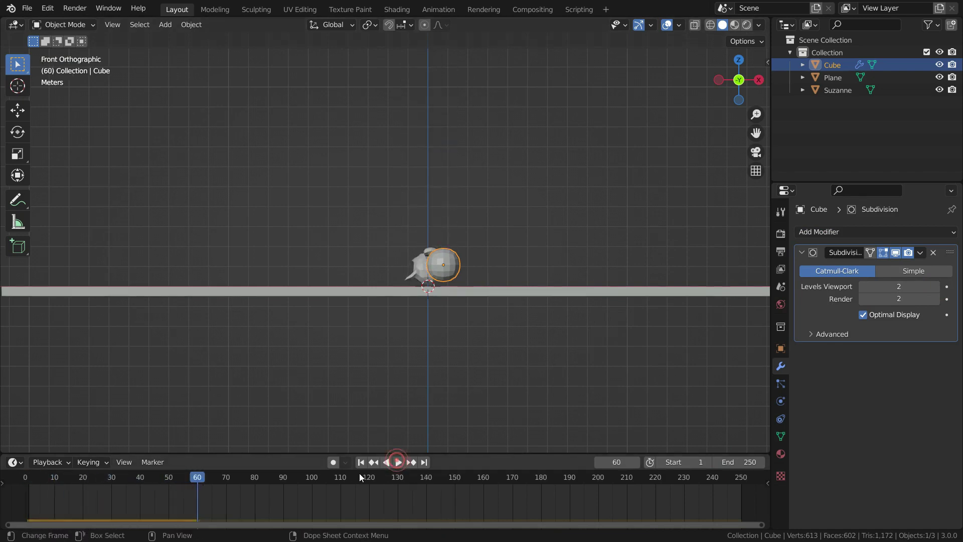
{"action": "left_click", "coordinate": [361, 462]}
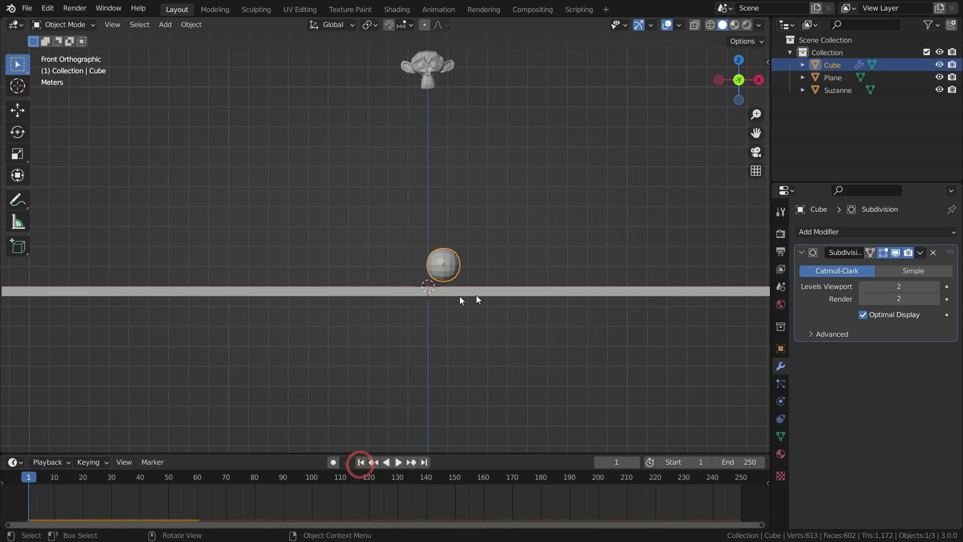
{"action": "left_click", "coordinate": [781, 385]}
{"action": "left_click", "coordinate": [781, 400]}
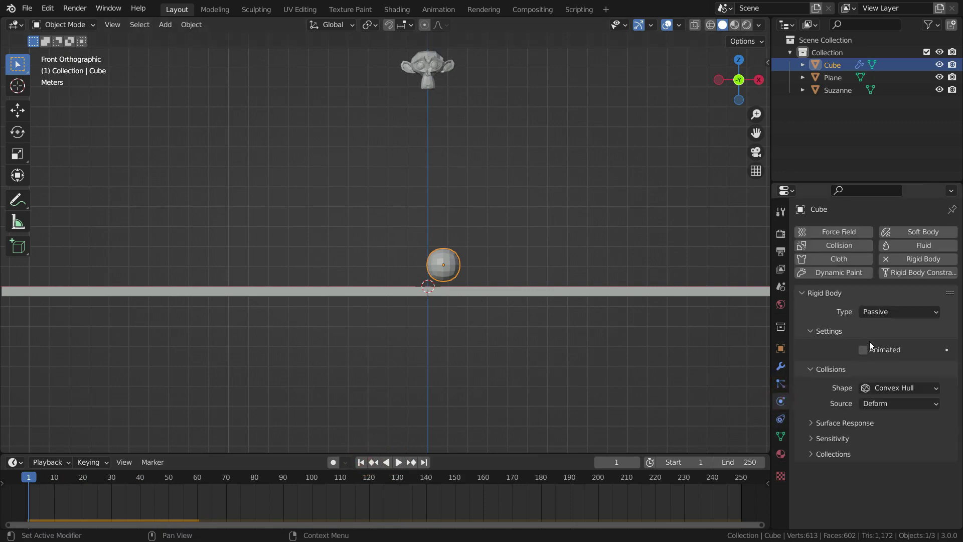
{"action": "left_click", "coordinate": [397, 462]}
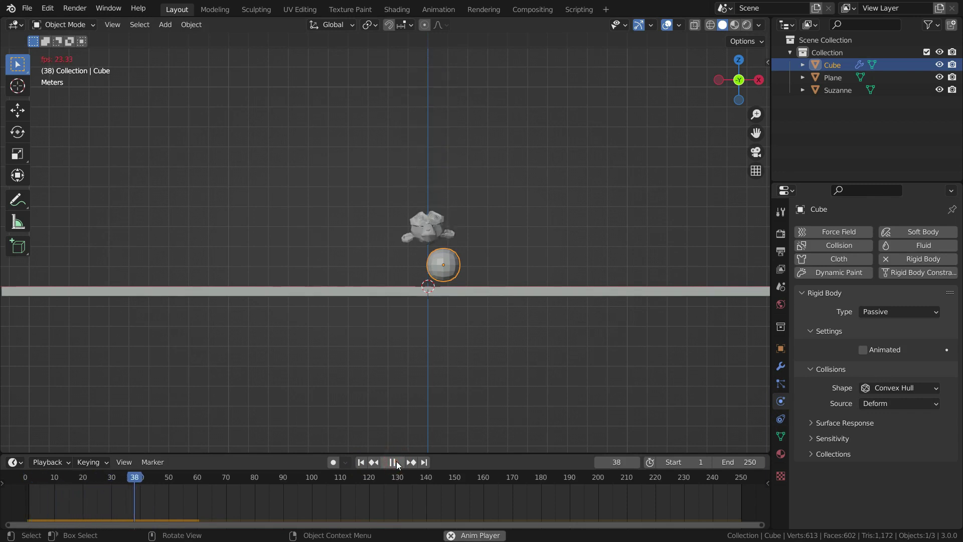
{"action": "left_click", "coordinate": [394, 462]}
{"action": "left_click", "coordinate": [361, 462]}
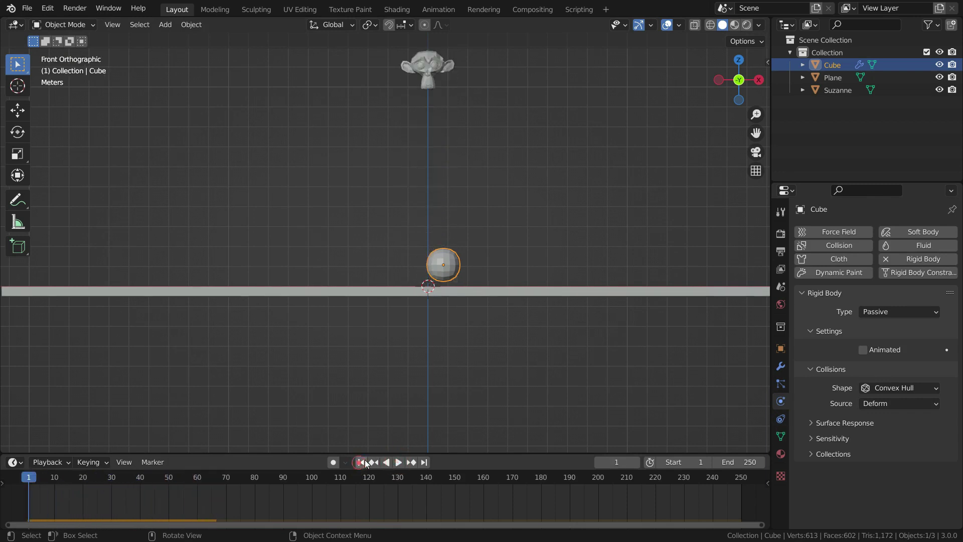
Step: Show the cube's base mesh in Edit Mode, replay the simulation to compare it with the Deform collision, and return to Object Mode at frame 1
{"action": "key", "text": "Tab"}
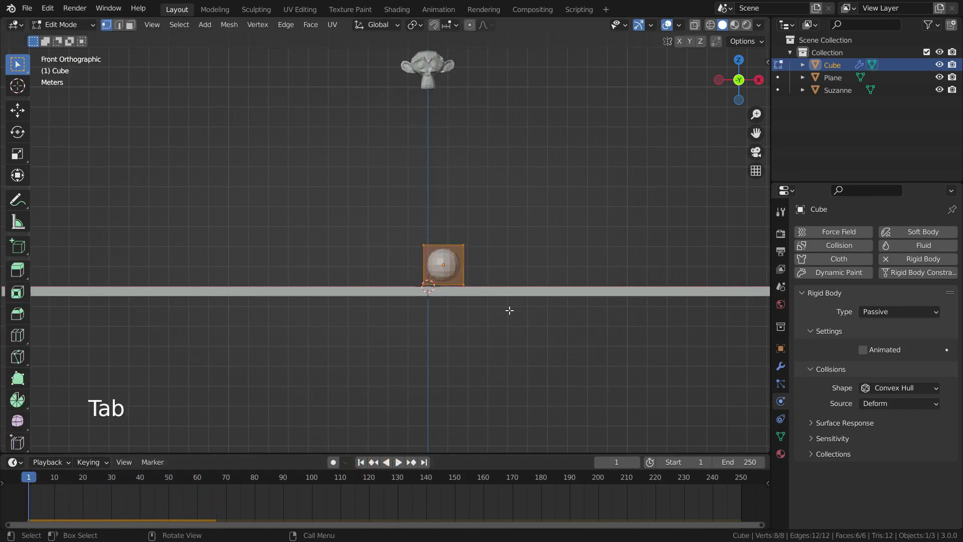
{"action": "left_click", "coordinate": [400, 463]}
{"action": "left_click", "coordinate": [399, 463]}
{"action": "left_click", "coordinate": [361, 462]}
{"action": "scroll", "coordinate": [447, 281], "scroll_direction": "up", "scroll_amount": 2}
{"action": "left_click", "coordinate": [399, 462]}
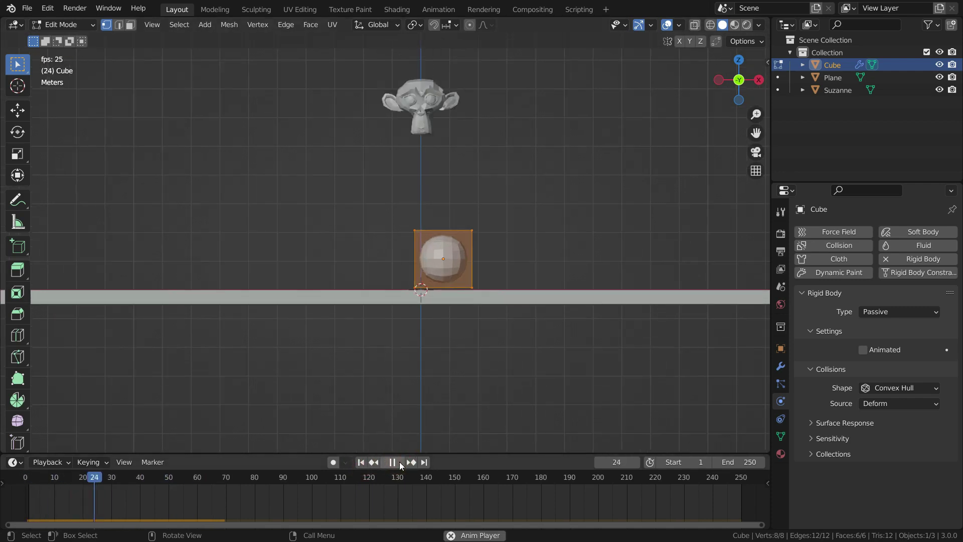
{"action": "left_click", "coordinate": [399, 462]}
{"action": "left_click", "coordinate": [361, 462]}
{"action": "key", "text": "Tab"}
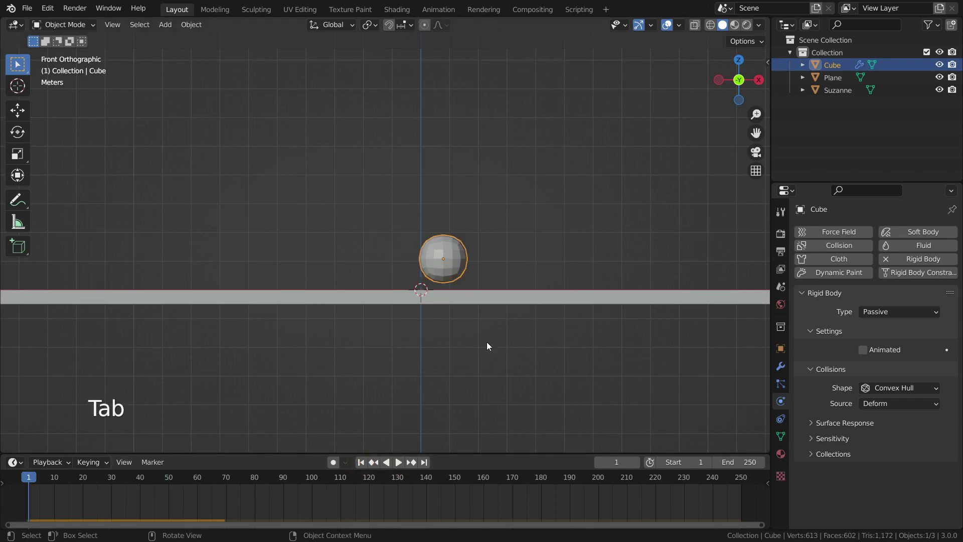
Step: Set the cube's collision source to Final, play the simulation to check the collision, and return to frame 1
{"action": "left_click", "coordinate": [895, 403]}
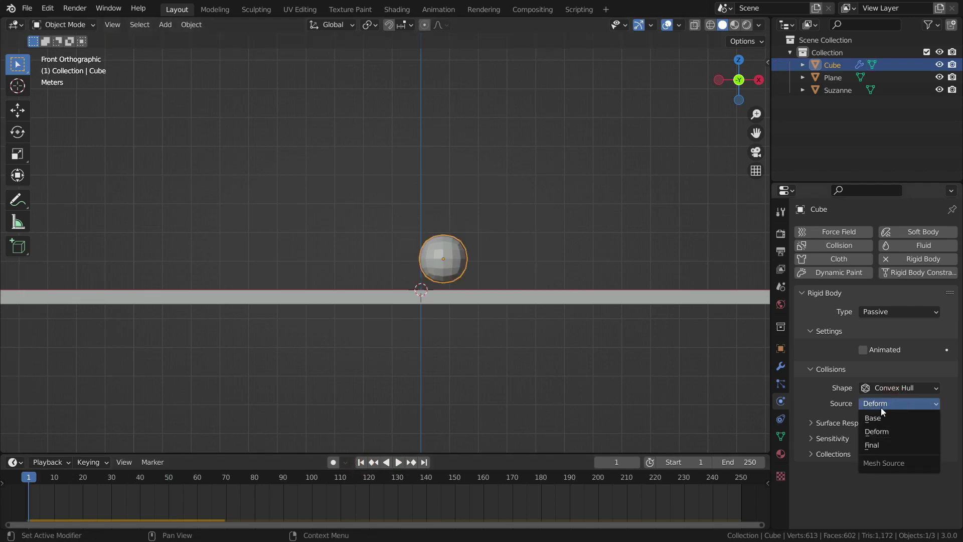
{"action": "left_click", "coordinate": [879, 444]}
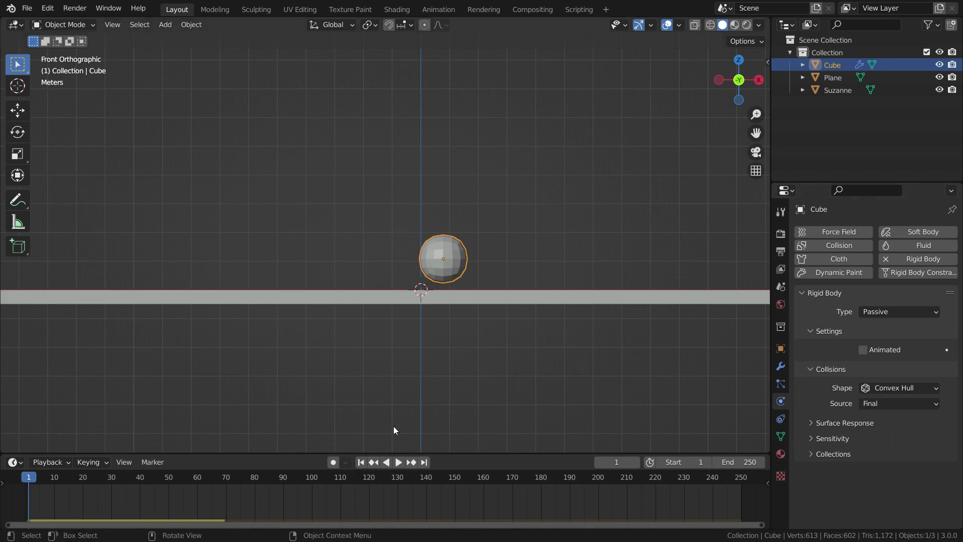
{"action": "left_click", "coordinate": [399, 462]}
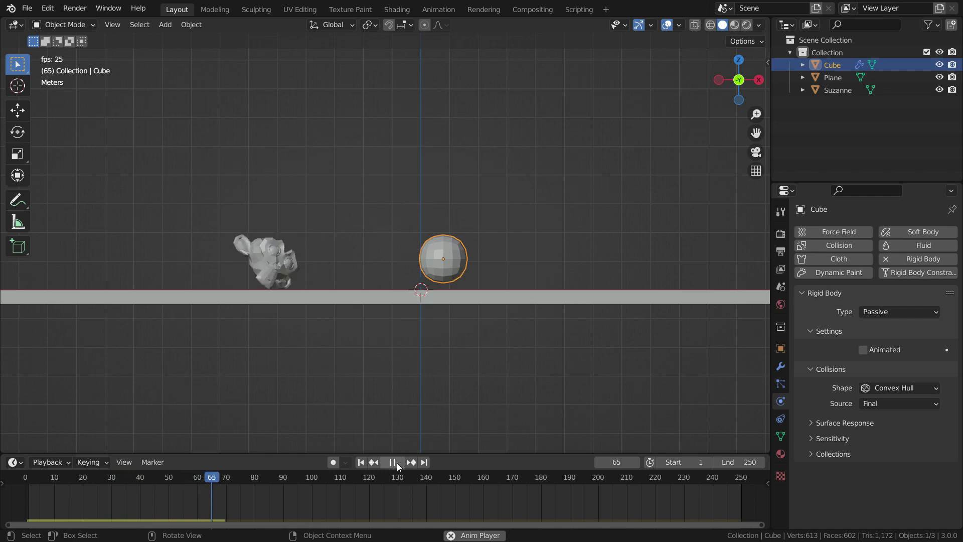
{"action": "left_click", "coordinate": [393, 462]}
{"action": "left_click", "coordinate": [363, 463]}
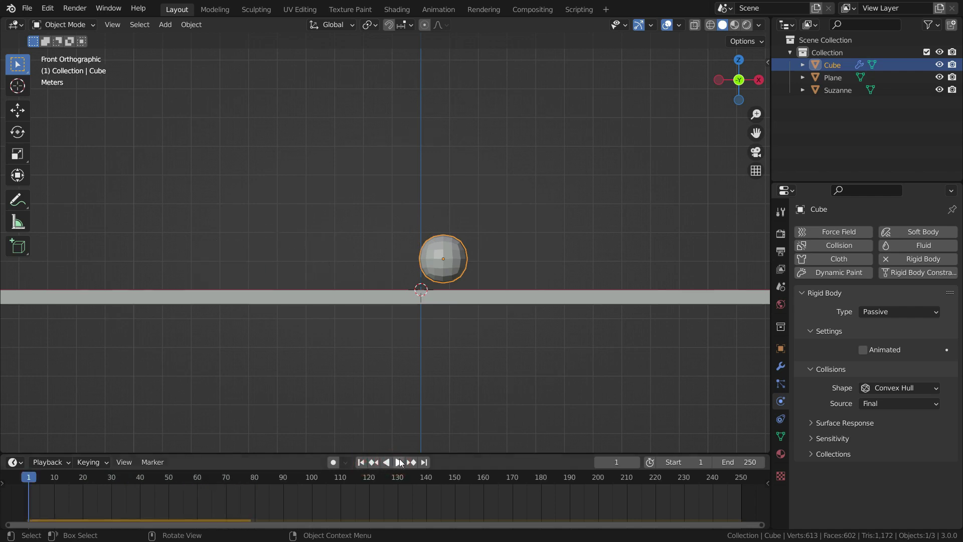
Step: Replay the simulation with the Final source and pause as the monkey meets the subdivided cube to examine the contact
{"action": "left_click", "coordinate": [396, 463]}
{"action": "left_click", "coordinate": [392, 462]}
{"action": "left_click", "coordinate": [387, 462]}
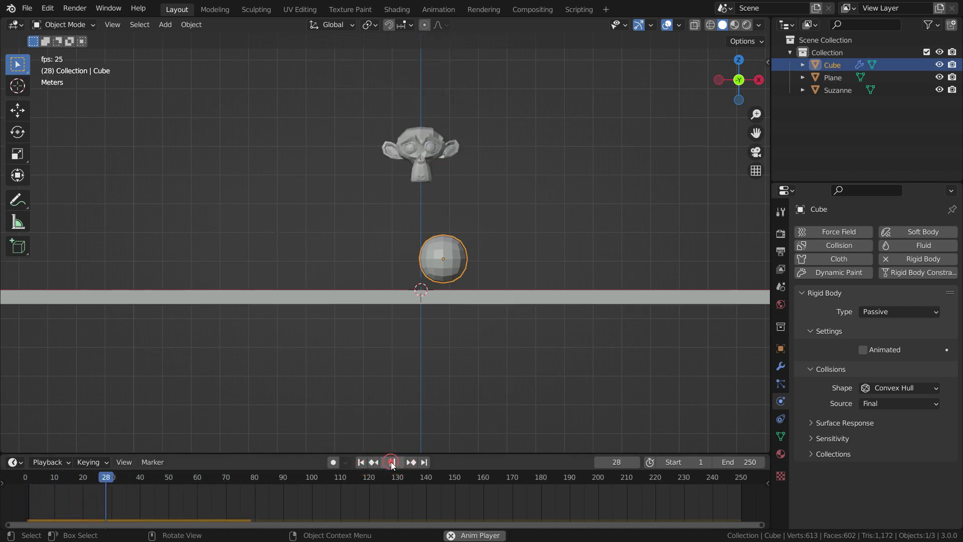
{"action": "left_click", "coordinate": [390, 462]}
{"action": "left_click", "coordinate": [398, 462]}
{"action": "key", "text": "space"}
{"action": "scroll", "coordinate": [441, 256], "scroll_direction": "up", "scroll_amount": 4}
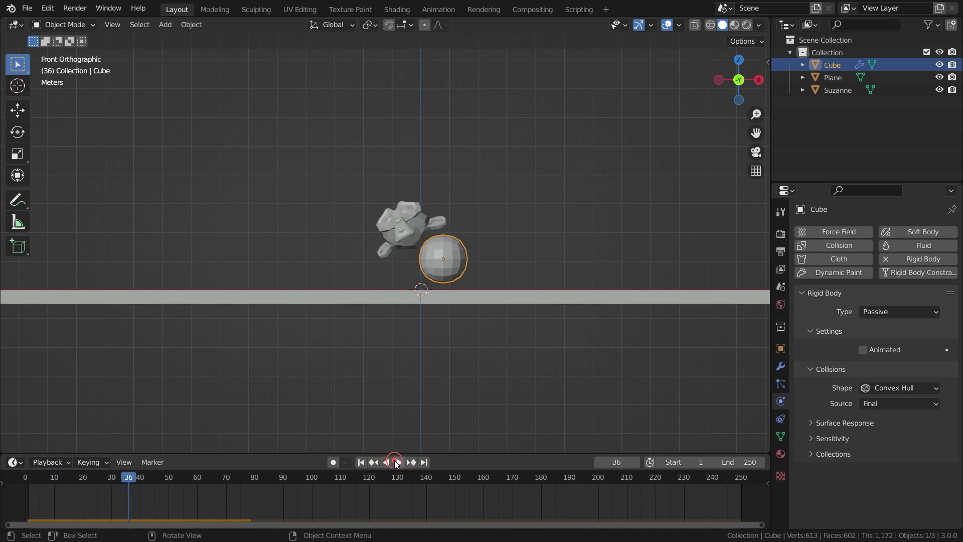
Step: Go back to frame 11 and play the simulation to about frame 72 to watch the monkey collide with the cube
{"action": "left_click_drag", "start_coordinate": [145, 480], "coordinate": [57, 474]}
{"action": "scroll", "coordinate": [340, 236], "scroll_direction": "down", "scroll_amount": 3}
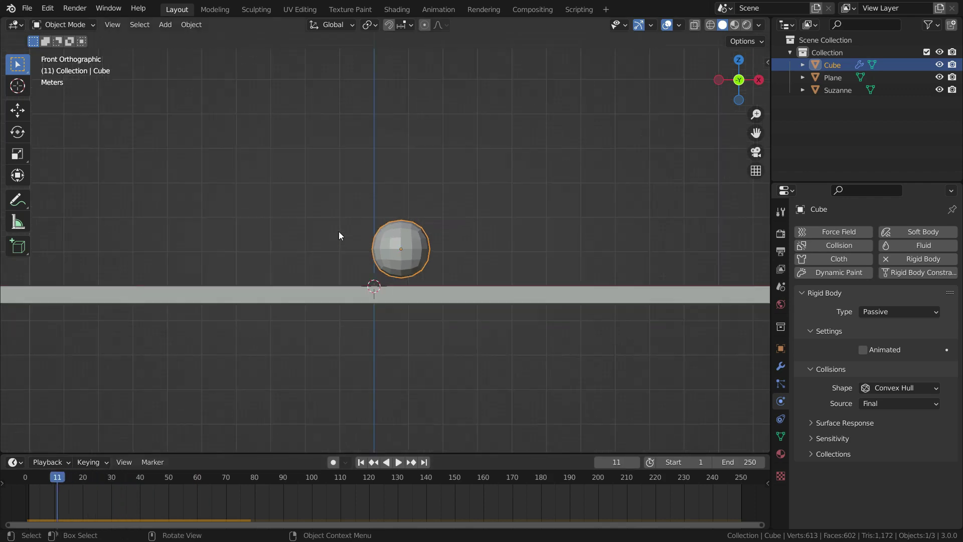
{"action": "left_click", "coordinate": [398, 462]}
{"action": "key", "text": "space"}
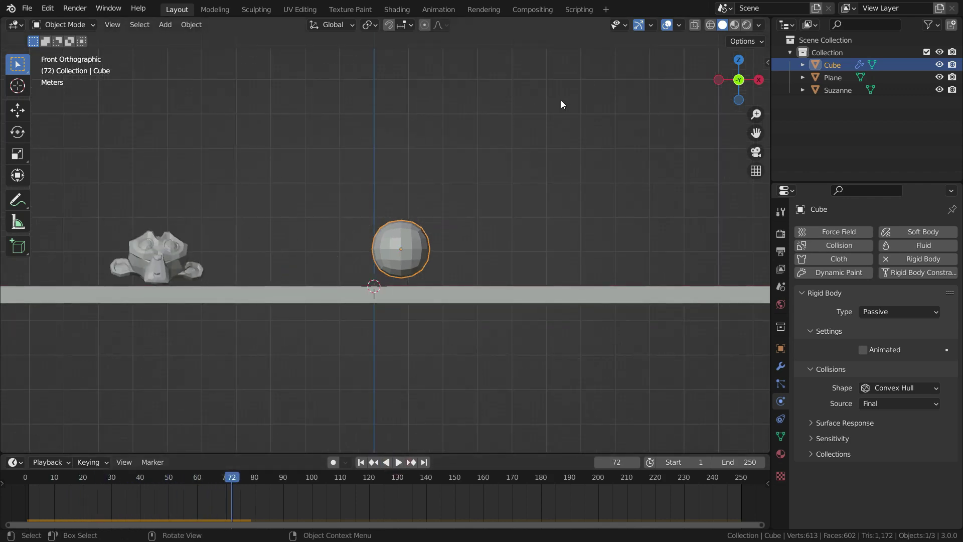
Step: Delete the cube and return to frame 1 with the monkey and ground plane in view
{"action": "key", "text": "Delete"}
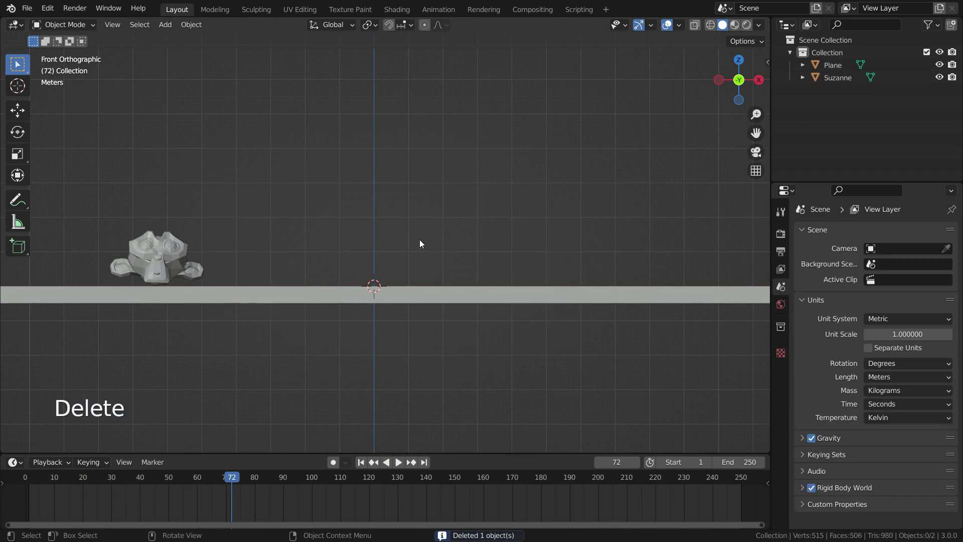
{"action": "left_click", "coordinate": [361, 462]}
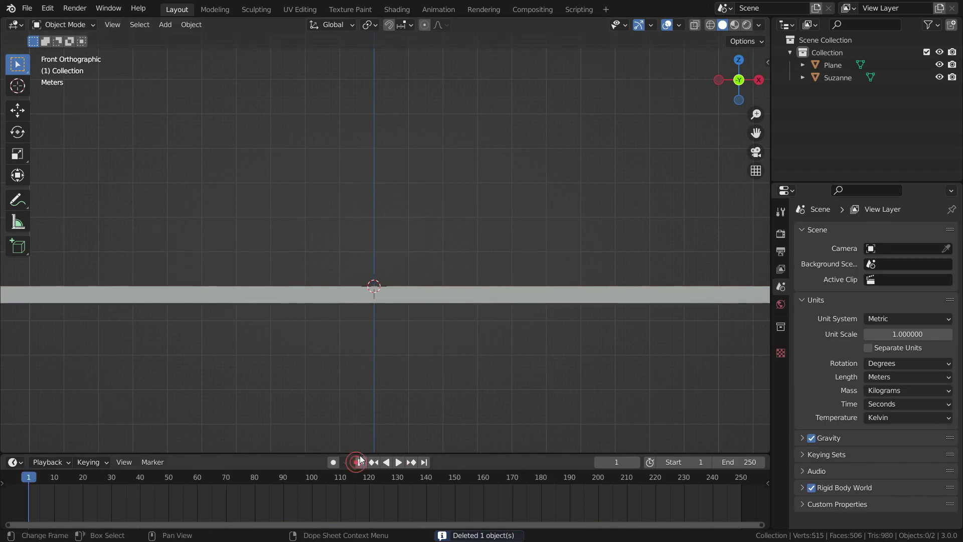
{"action": "scroll", "coordinate": [372, 360], "scroll_direction": "down", "scroll_amount": 4}
{"action": "scroll", "coordinate": [390, 255], "scroll_direction": "up", "scroll_amount": 1}
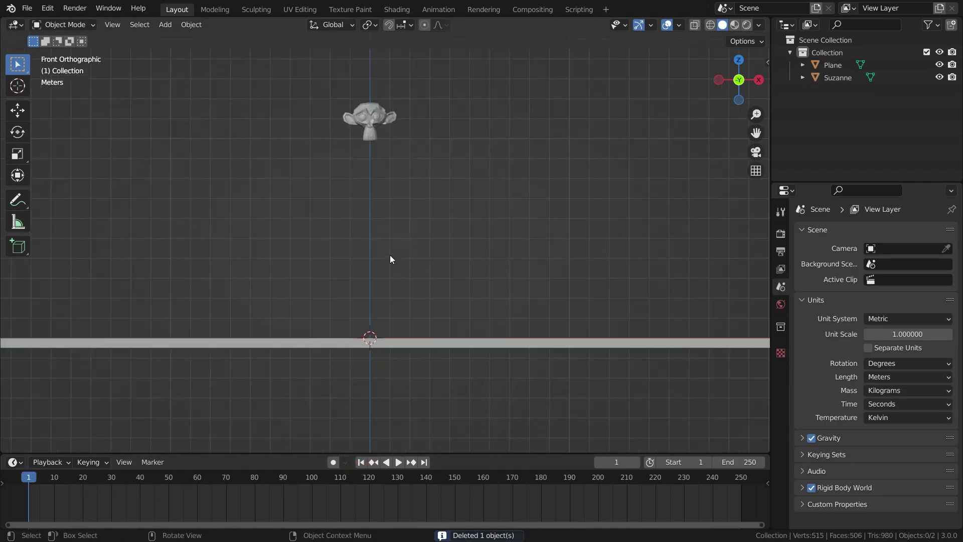
{"action": "scroll", "coordinate": [389, 255], "scroll_direction": "up", "scroll_amount": 1}
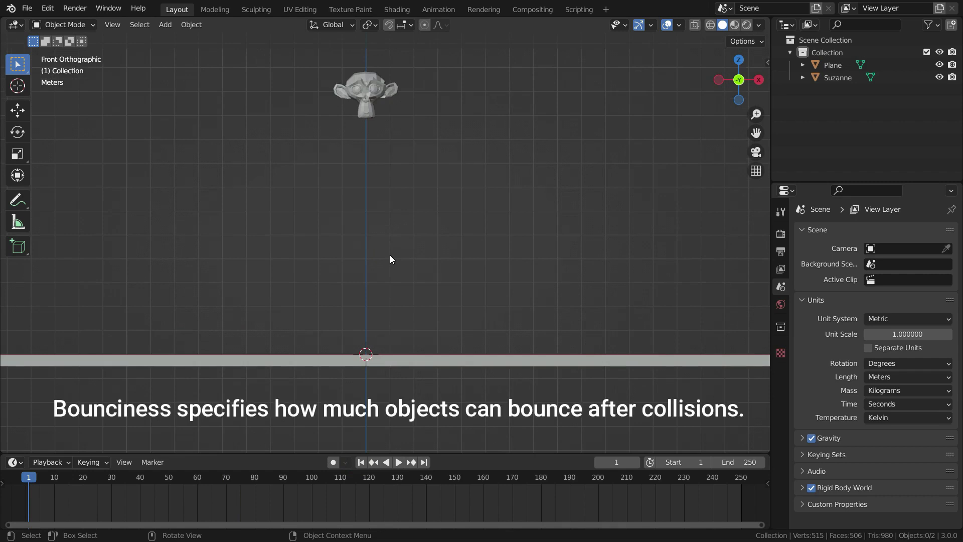
Step: Set the rigid body Bounciness to 1 for both the monkey and the ground plane under Surface Response
{"action": "left_click", "coordinate": [376, 97]}
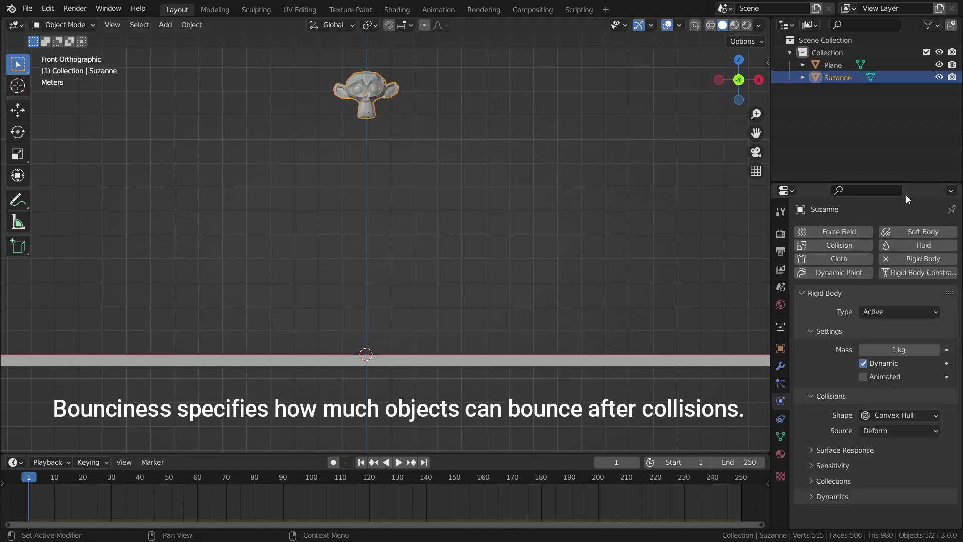
{"action": "left_click", "coordinate": [814, 451]}
{"action": "scroll", "coordinate": [822, 451], "scroll_direction": "down", "scroll_amount": 1}
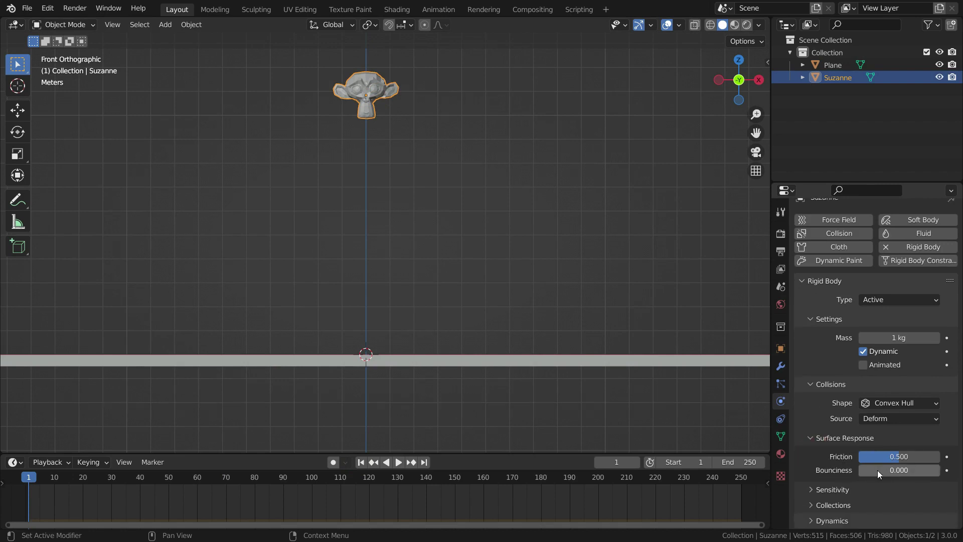
{"action": "left_click_drag", "start_coordinate": [863, 471], "coordinate": [939, 471]}
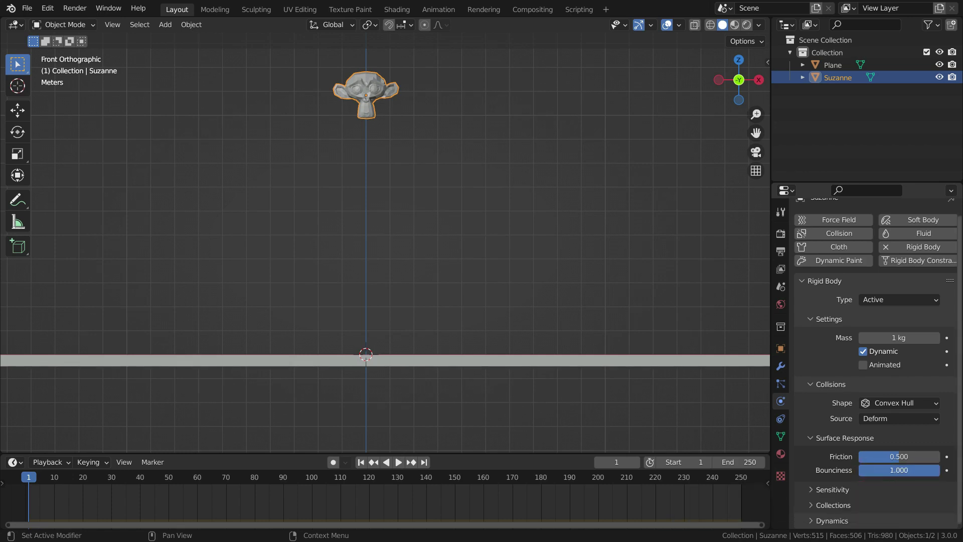
{"action": "left_click", "coordinate": [443, 364]}
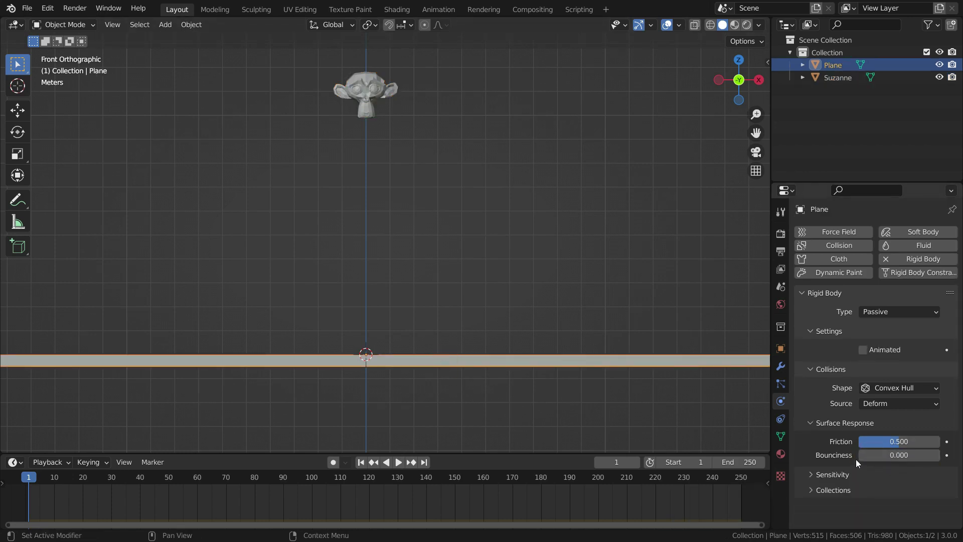
{"action": "left_click_drag", "start_coordinate": [863, 453], "coordinate": [939, 453]}
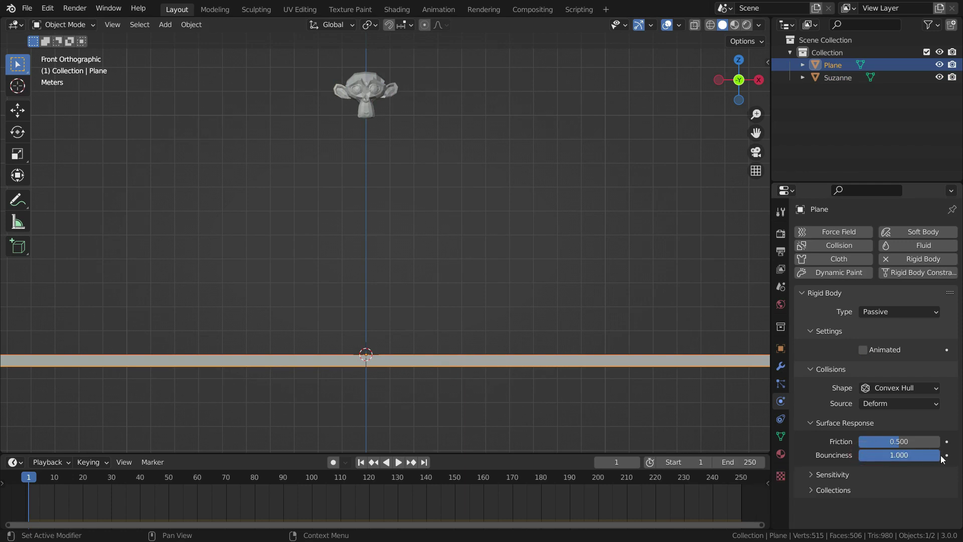
Step: Play the simulation twice to examine how the monkey bounces at full Bounciness, and return to frame 1
{"action": "left_click", "coordinate": [398, 464]}
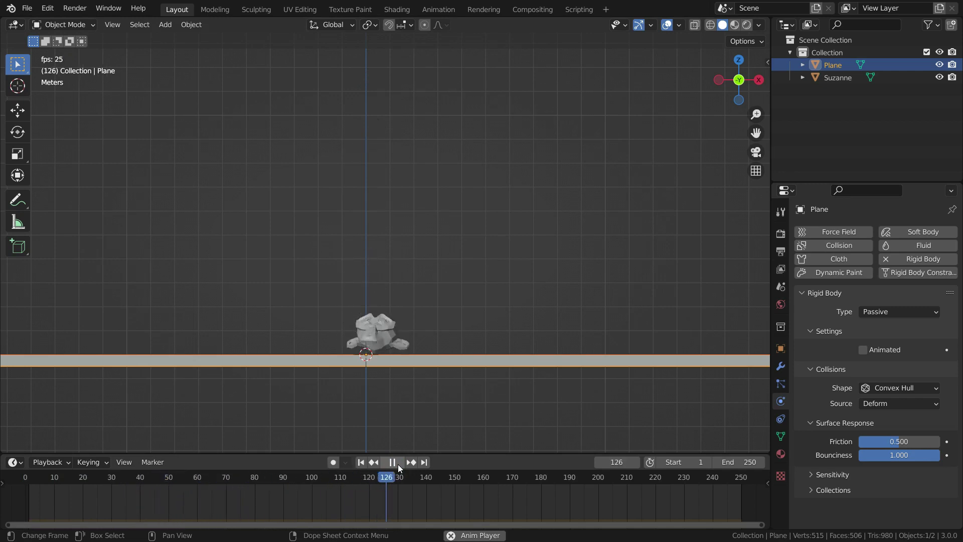
{"action": "left_click", "coordinate": [392, 462]}
{"action": "key", "text": "shift+Left"}
{"action": "left_click", "coordinate": [398, 463]}
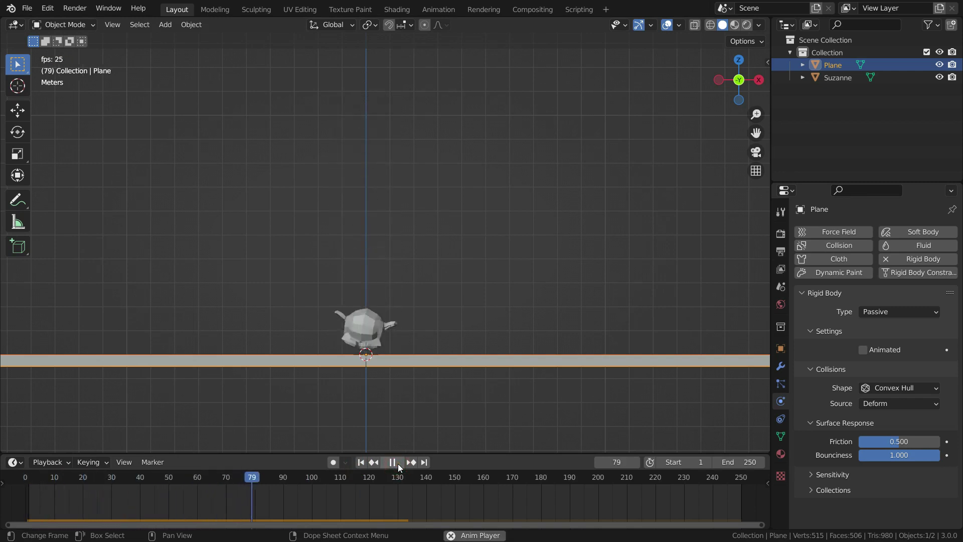
{"action": "left_click", "coordinate": [399, 463]}
{"action": "left_click", "coordinate": [361, 462]}
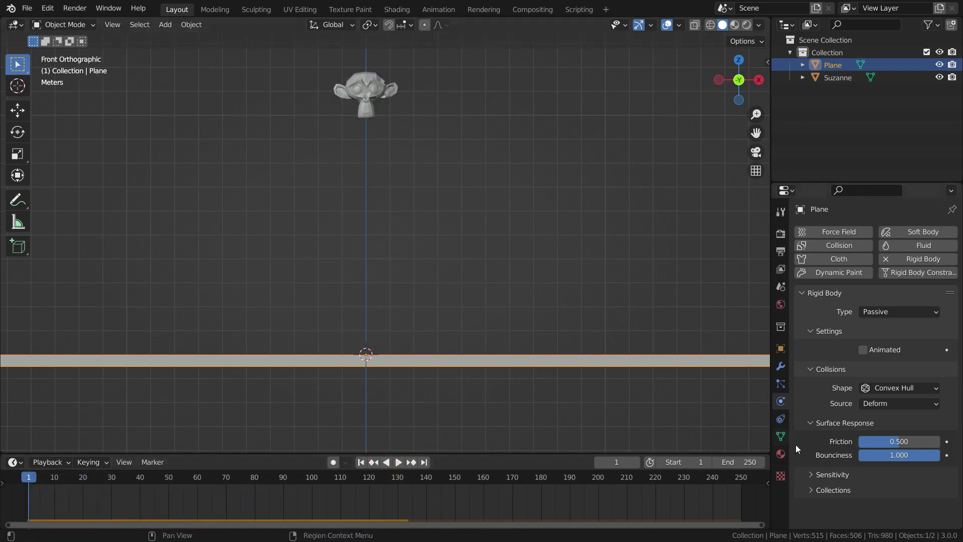
Step: Set the ground plane's rigid body Bounciness to 0.5
{"action": "left_click", "coordinate": [922, 457]}
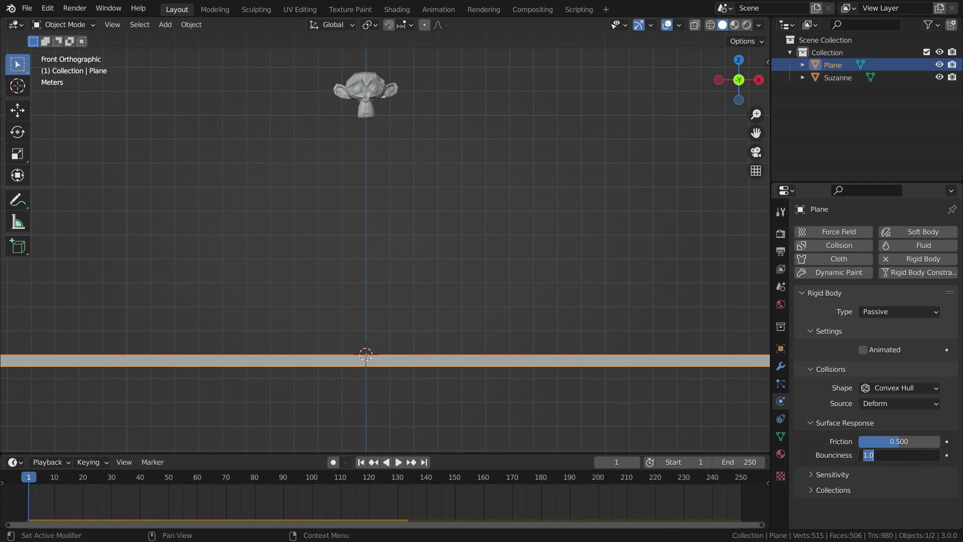
{"action": "type", "text": "0.5"}
{"action": "key", "text": "Return"}
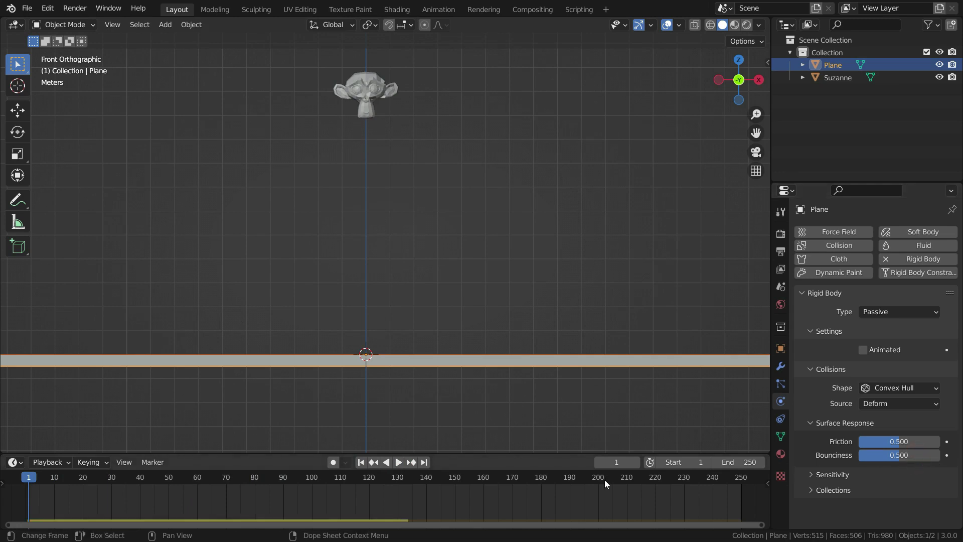
Step: Set the monkey's rigid body Bounciness to 0.5 and play the simulation to examine the reduced bounce
{"action": "left_click", "coordinate": [369, 86]}
{"action": "left_click", "coordinate": [911, 482]}
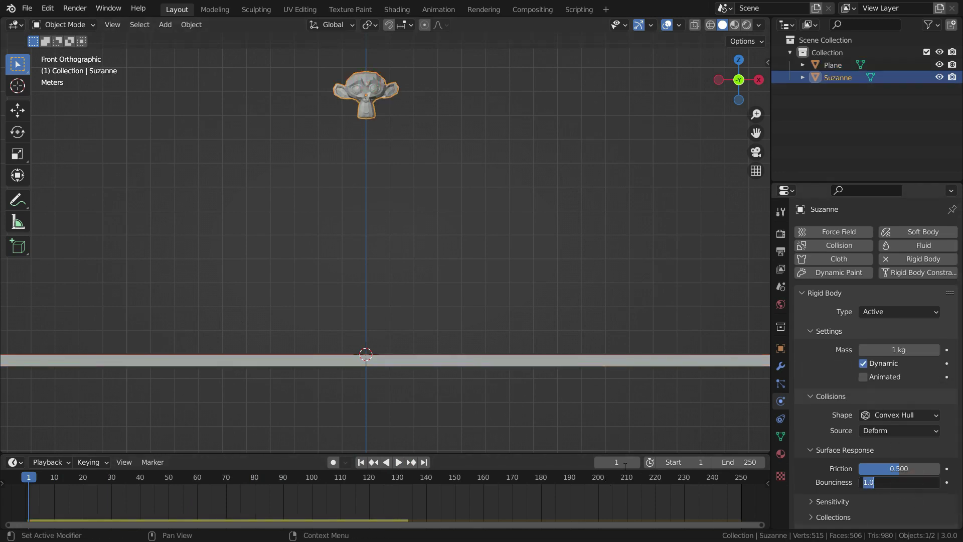
{"action": "type", "text": "0.5"}
{"action": "key", "text": "Return"}
{"action": "left_click", "coordinate": [399, 462]}
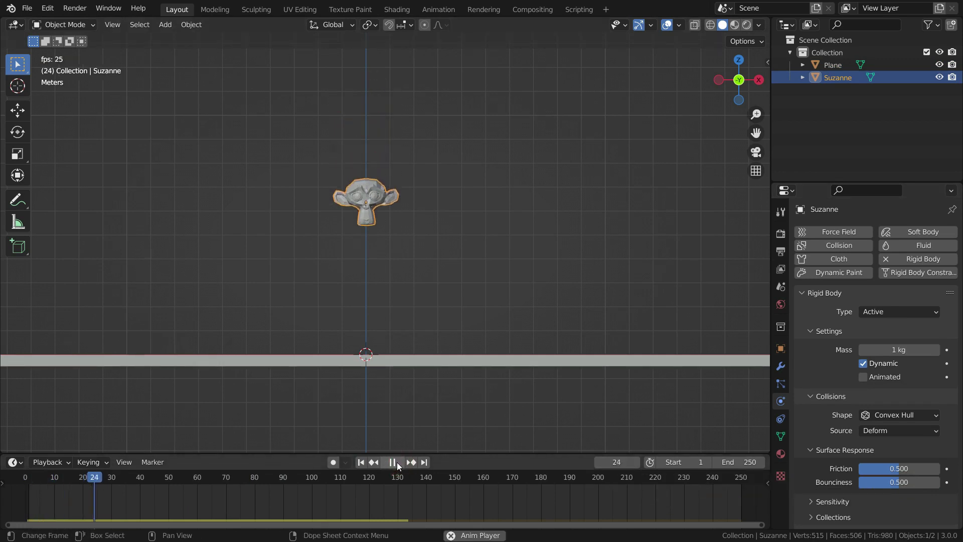
{"action": "left_click", "coordinate": [396, 462]}
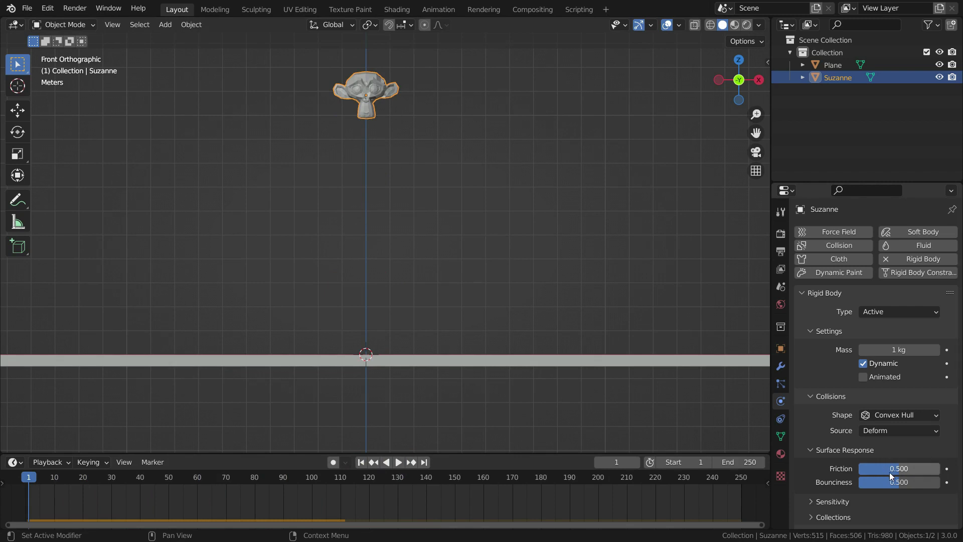
Step: Rotate the ground plane in front view so it slopes down toward the positive X side
{"action": "left_click_drag", "start_coordinate": [890, 471], "coordinate": [899, 472]}
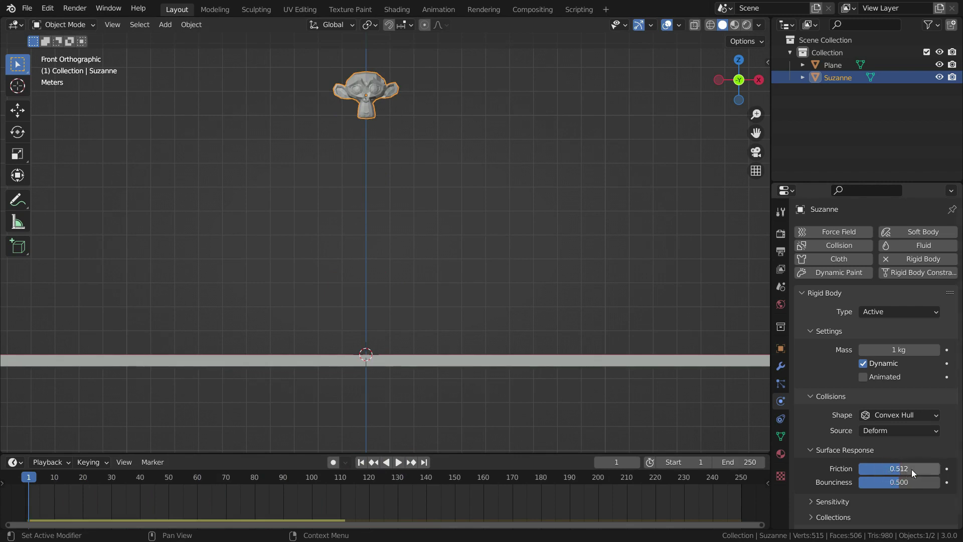
{"action": "left_click", "coordinate": [494, 363]}
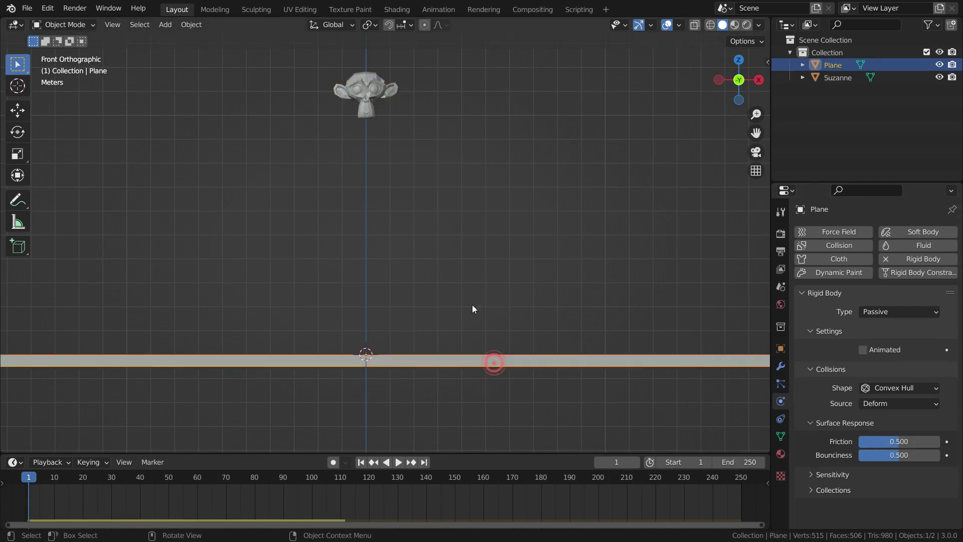
{"action": "scroll", "coordinate": [372, 243], "scroll_direction": "down", "scroll_amount": 2}
{"action": "key", "text": "r"}
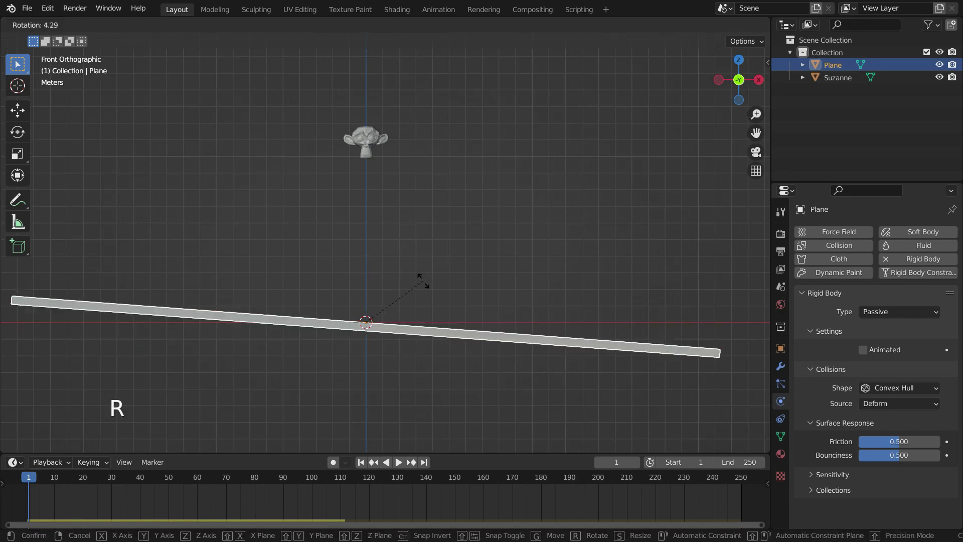
{"action": "left_click", "coordinate": [423, 290]}
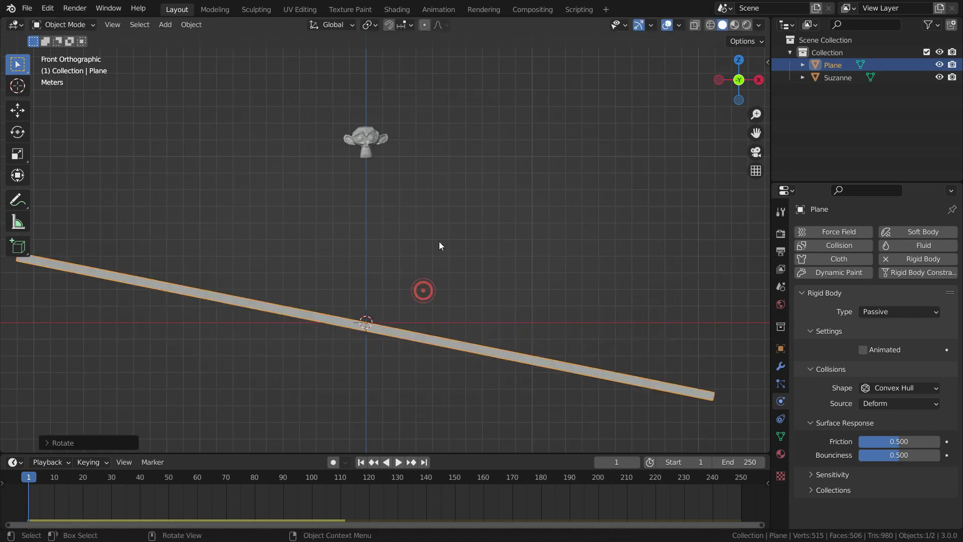
Step: Set the rigid body Friction to 1 for the monkey and the tilted plane, and play the simulation before returning to frame 1
{"action": "left_click", "coordinate": [359, 139]}
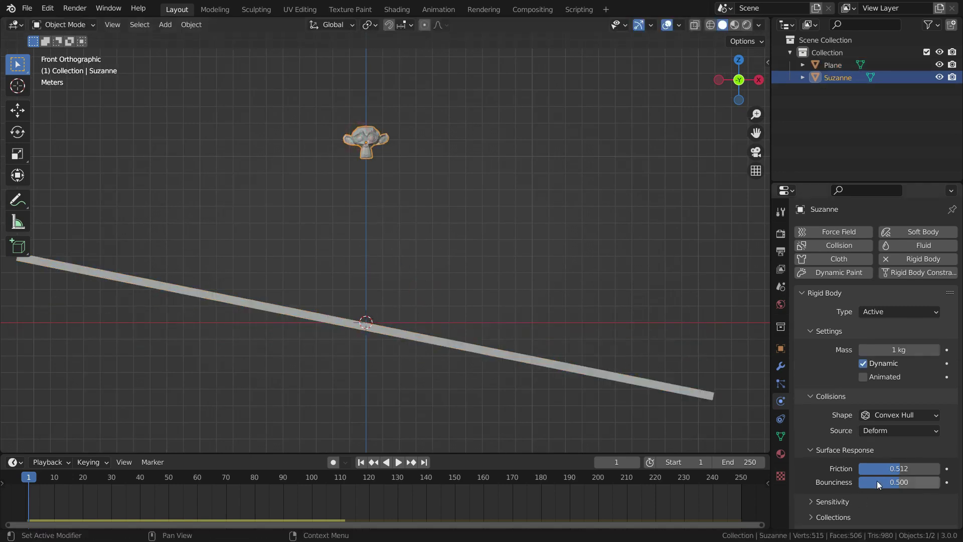
{"action": "left_click_drag", "start_coordinate": [881, 472], "coordinate": [940, 444]}
{"action": "left_click", "coordinate": [526, 362]}
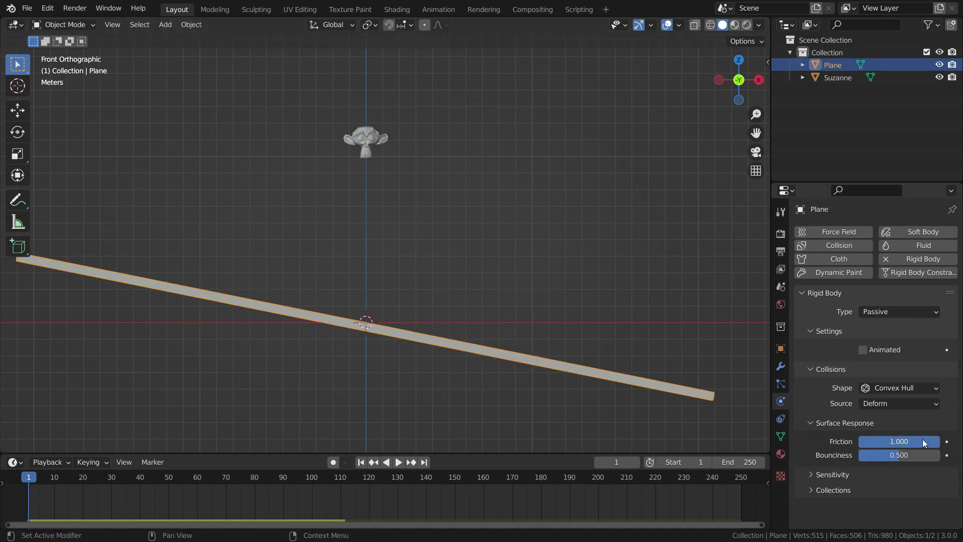
{"action": "left_click", "coordinate": [399, 462]}
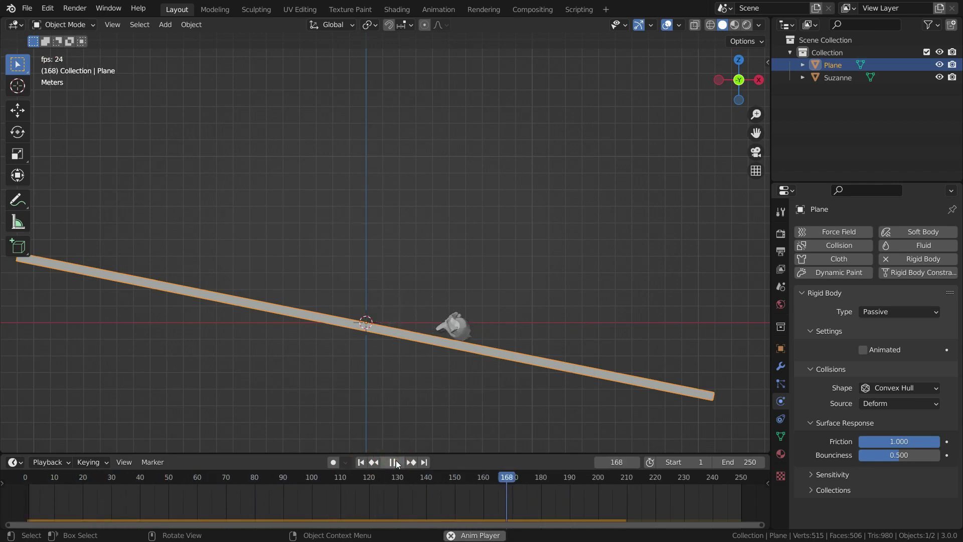
{"action": "left_click", "coordinate": [394, 462]}
{"action": "left_click", "coordinate": [361, 462]}
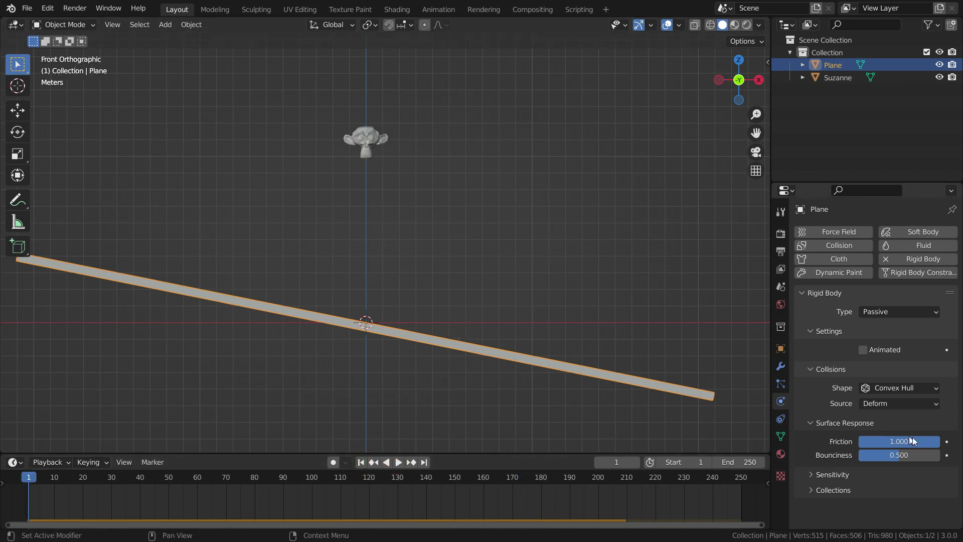
Step: Set the rigid body Friction to 0 for the tilted plane and the monkey, and play the simulation twice to examine the slide
{"action": "left_click_drag", "start_coordinate": [931, 442], "coordinate": [894, 468]}
{"action": "left_click", "coordinate": [374, 129]}
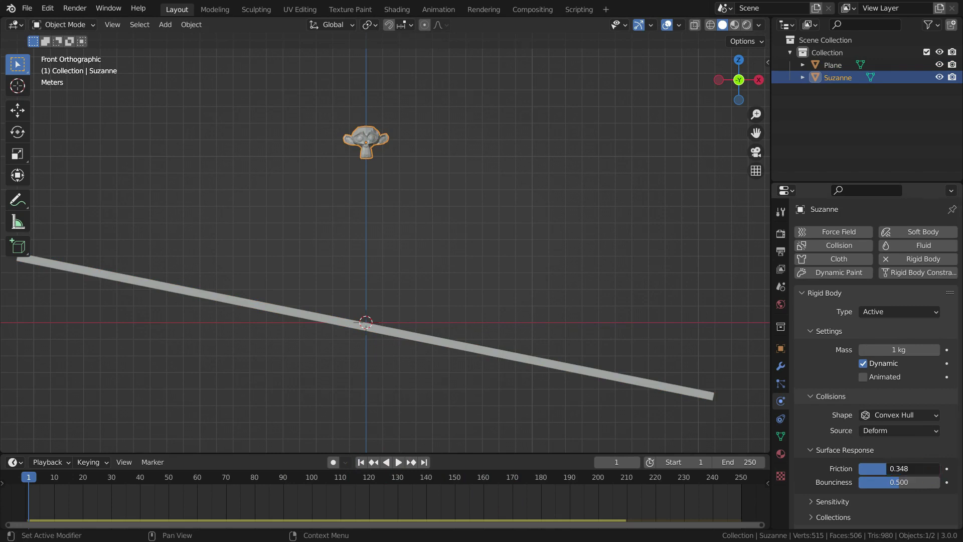
{"action": "left_click", "coordinate": [399, 462]}
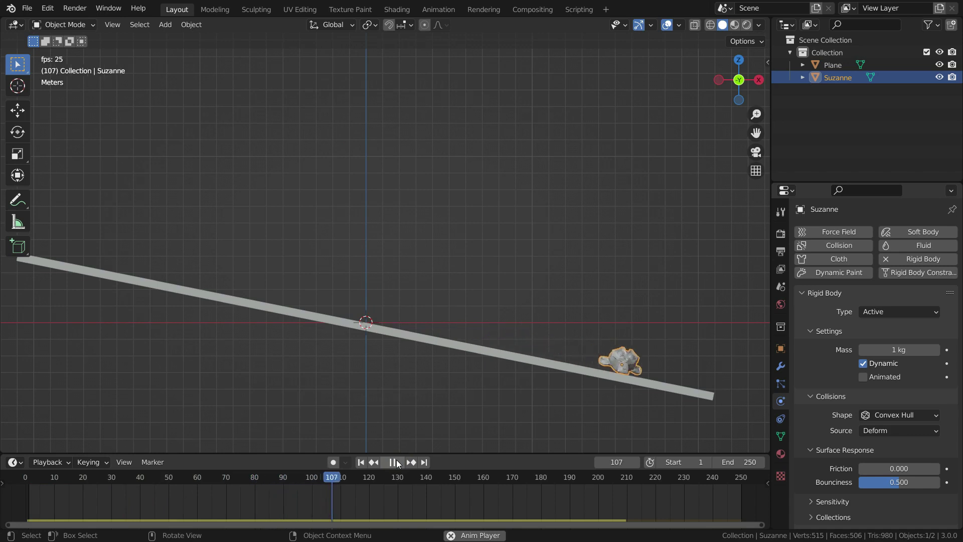
{"action": "left_click", "coordinate": [397, 462]}
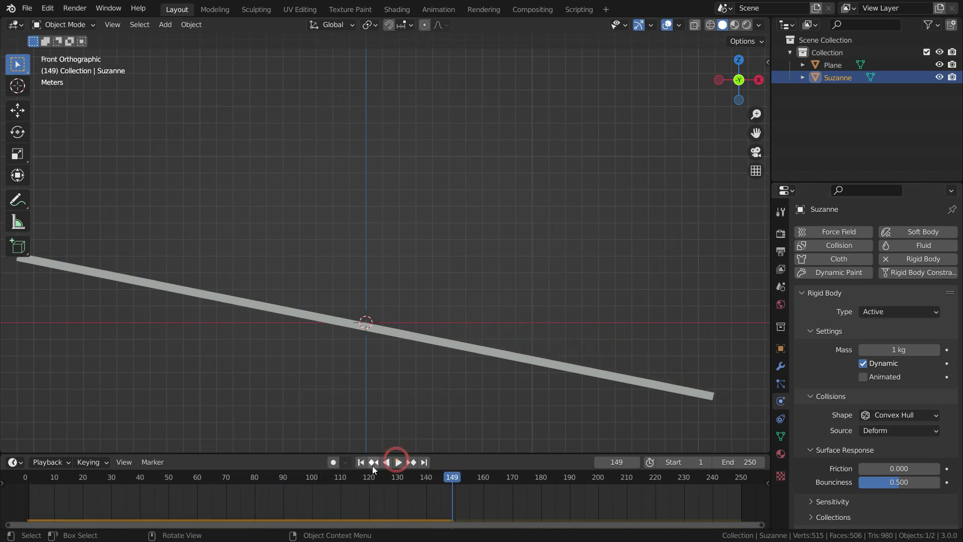
{"action": "left_click", "coordinate": [362, 462]}
{"action": "left_click", "coordinate": [393, 463]}
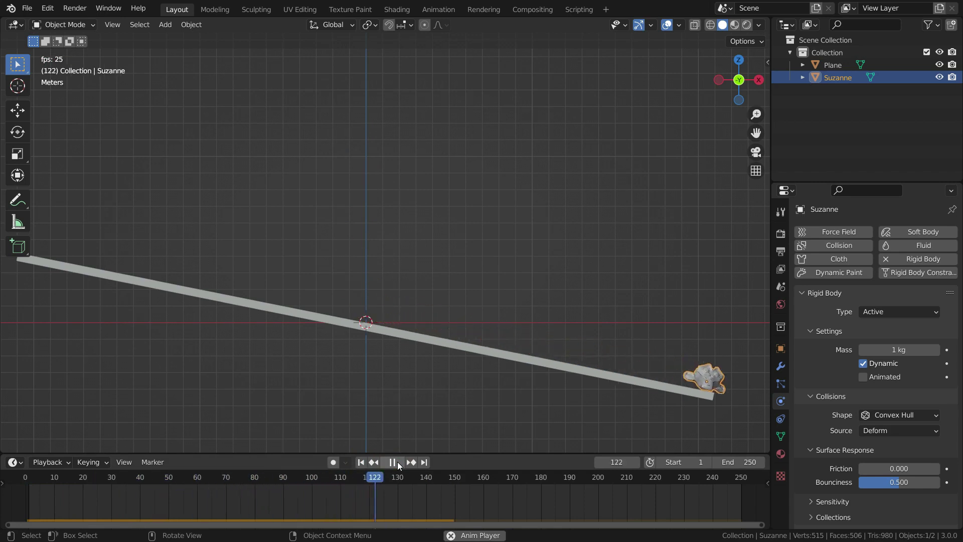
{"action": "left_click", "coordinate": [397, 462]}
Step: Return to frame 1 and clear the ground plane's rotation
{"action": "left_click", "coordinate": [361, 462]}
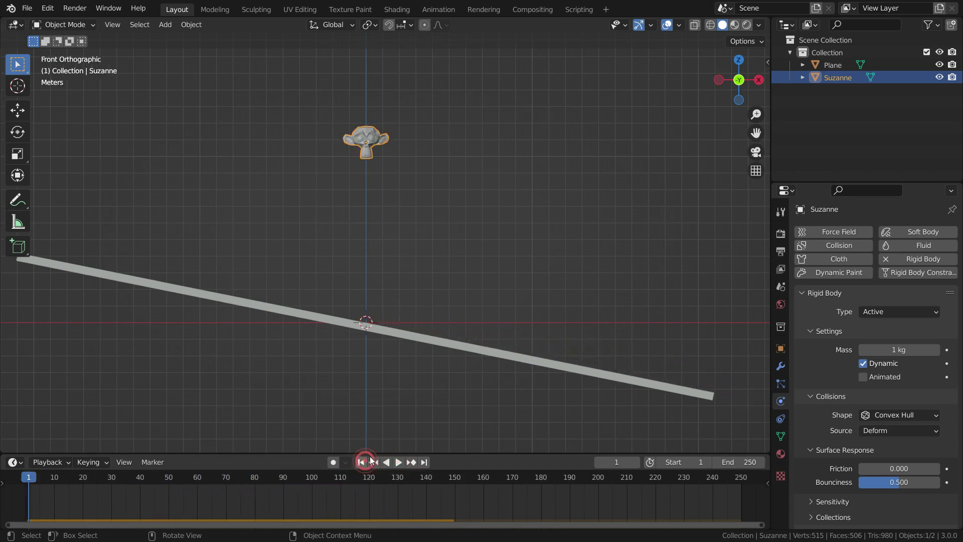
{"action": "left_click", "coordinate": [301, 318]}
{"action": "key", "text": "alt+r"}
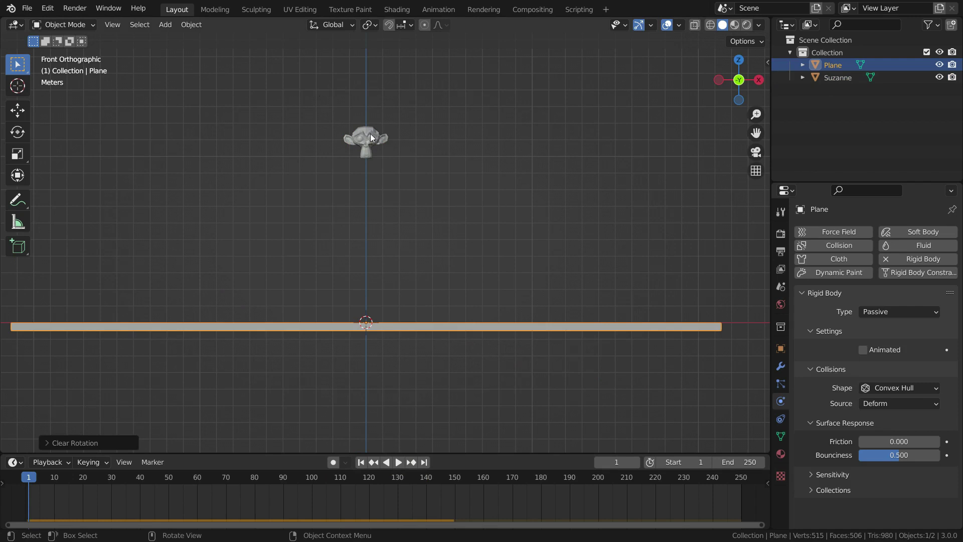
Step: Enable Collision Margin for the monkey under Sensitivity and set the Margin to 1 m
{"action": "left_click", "coordinate": [349, 130]}
{"action": "scroll", "coordinate": [862, 461], "scroll_direction": "down", "scroll_amount": 1}
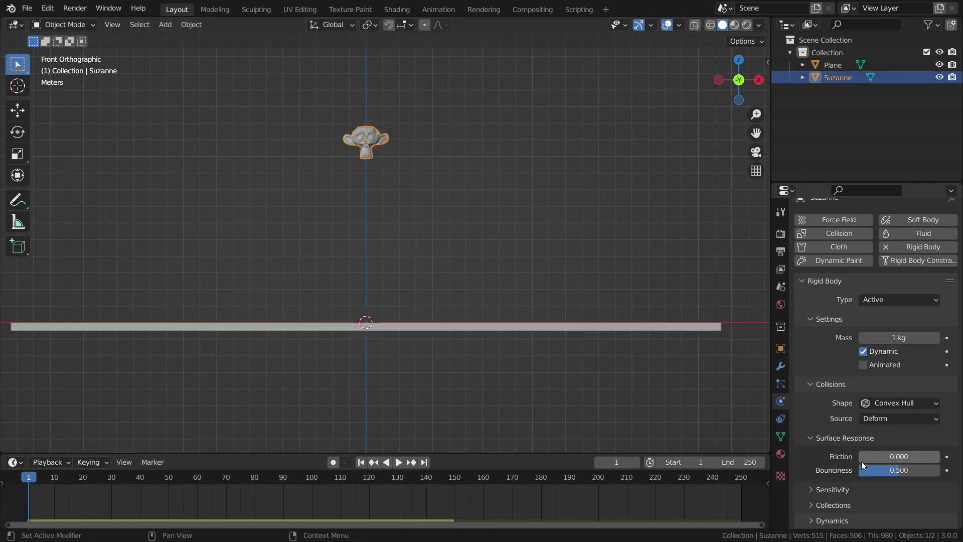
{"action": "left_click", "coordinate": [813, 489]}
{"action": "scroll", "coordinate": [827, 481], "scroll_direction": "down", "scroll_amount": 2}
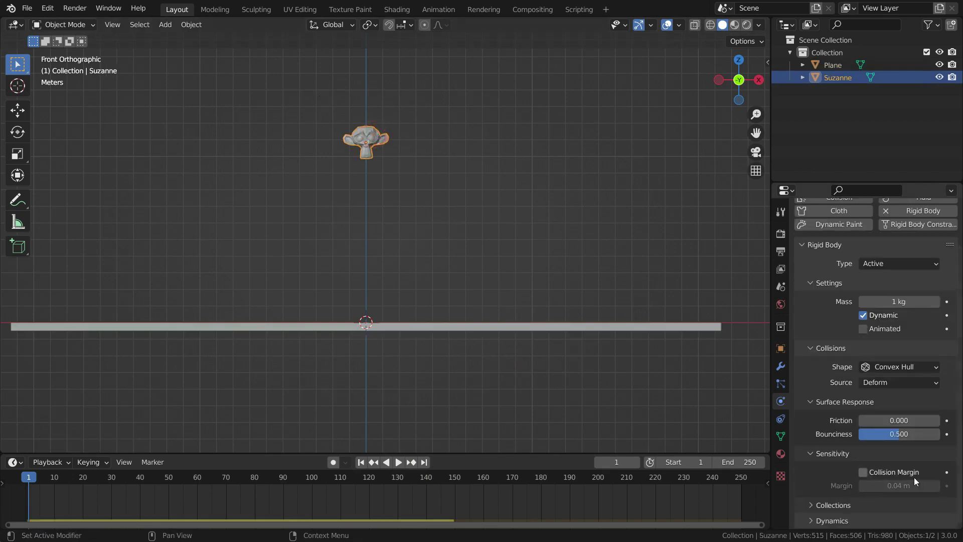
{"action": "left_click", "coordinate": [864, 472]}
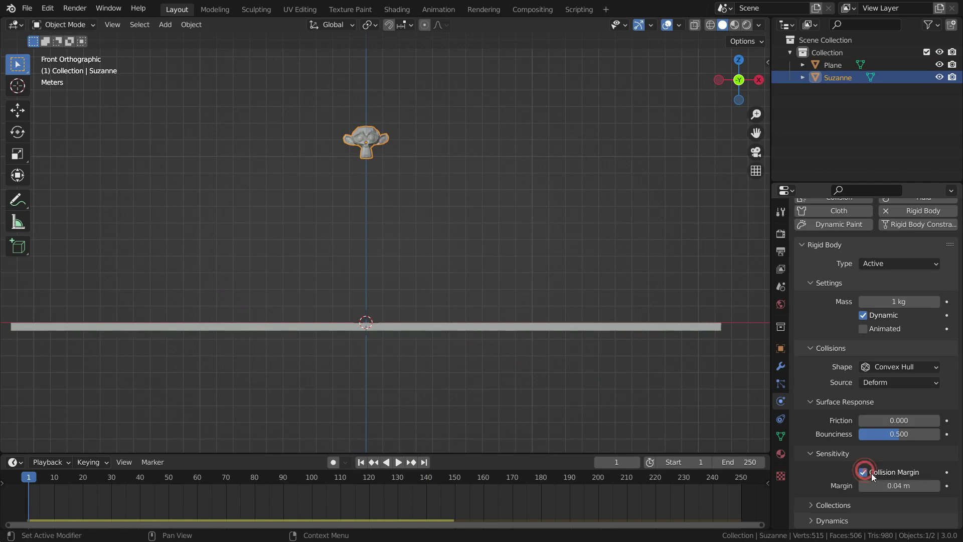
{"action": "double_click", "coordinate": [898, 486]}
{"action": "type", "text": "1"}
{"action": "key", "text": "Return"}
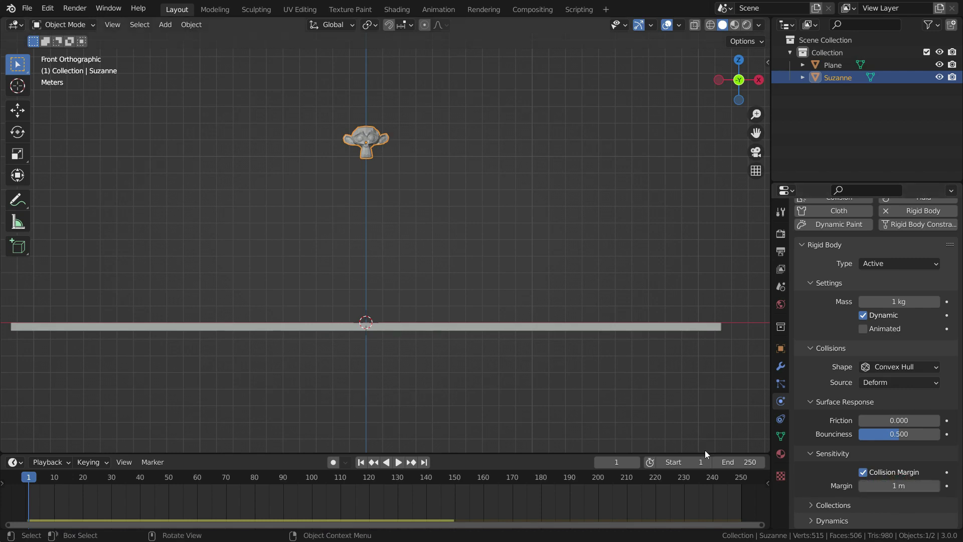
Step: Play the simulation twice to examine how the 1 m margin affects the monkey's landing, and return to frame 1
{"action": "left_click", "coordinate": [400, 460]}
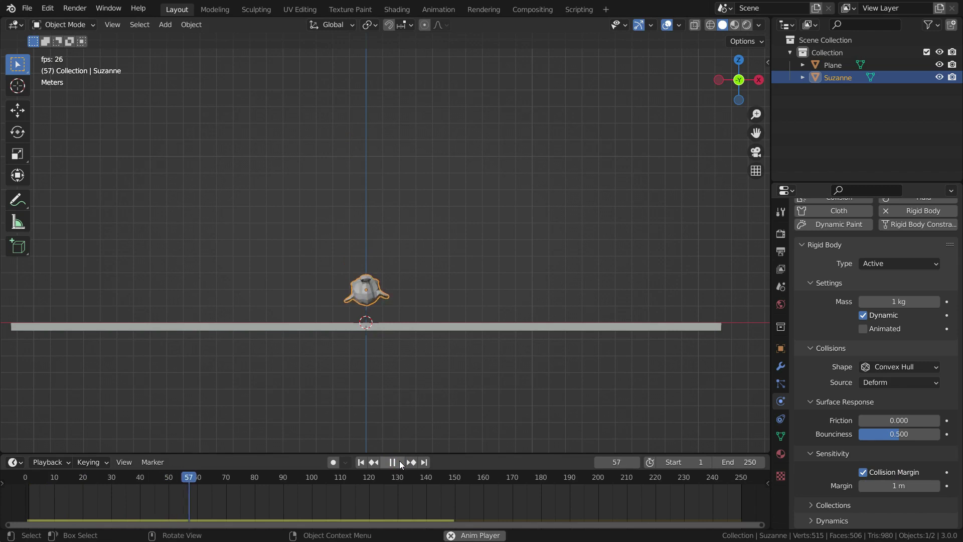
{"action": "left_click", "coordinate": [394, 462]}
{"action": "left_click", "coordinate": [364, 462]}
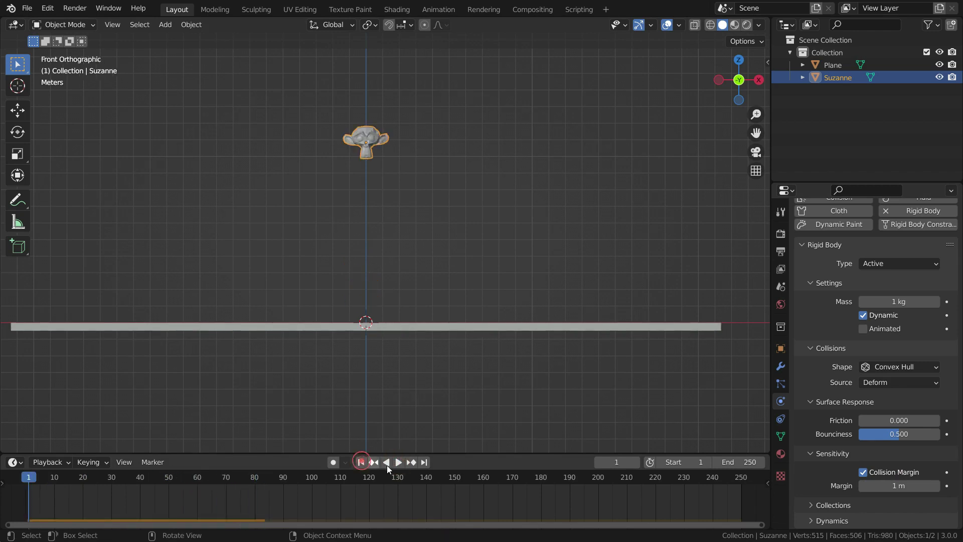
{"action": "left_click", "coordinate": [400, 461]}
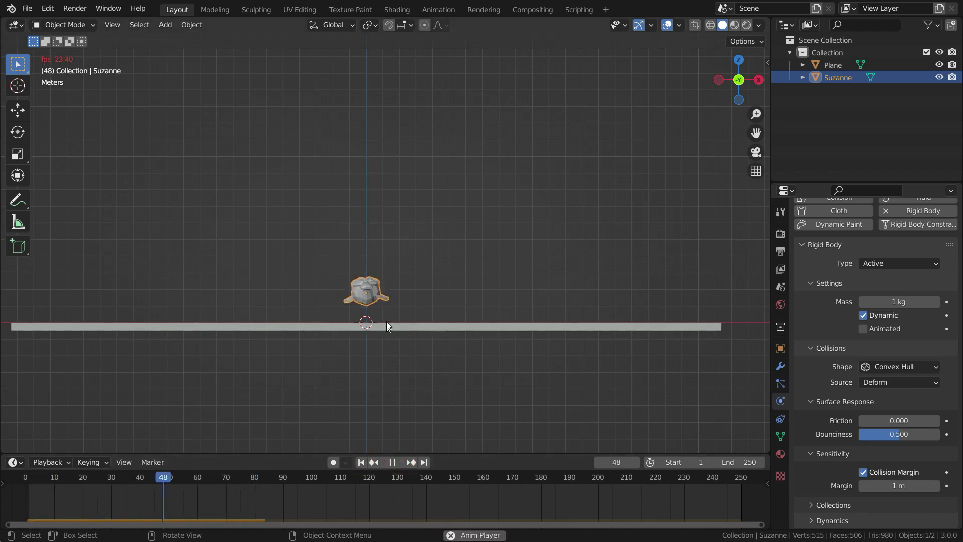
{"action": "left_click", "coordinate": [392, 462]}
{"action": "left_click", "coordinate": [361, 462]}
Step: Reset the monkey's collision Margin to the default 0.04 m and play the simulation, examining the gap above the ground plane up close
{"action": "right_click", "coordinate": [884, 487]}
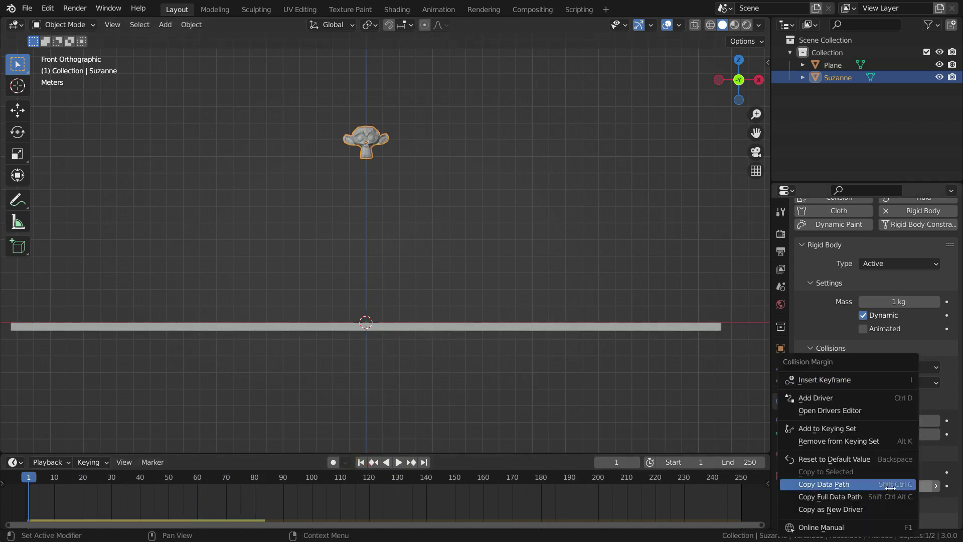
{"action": "left_click", "coordinate": [859, 457]}
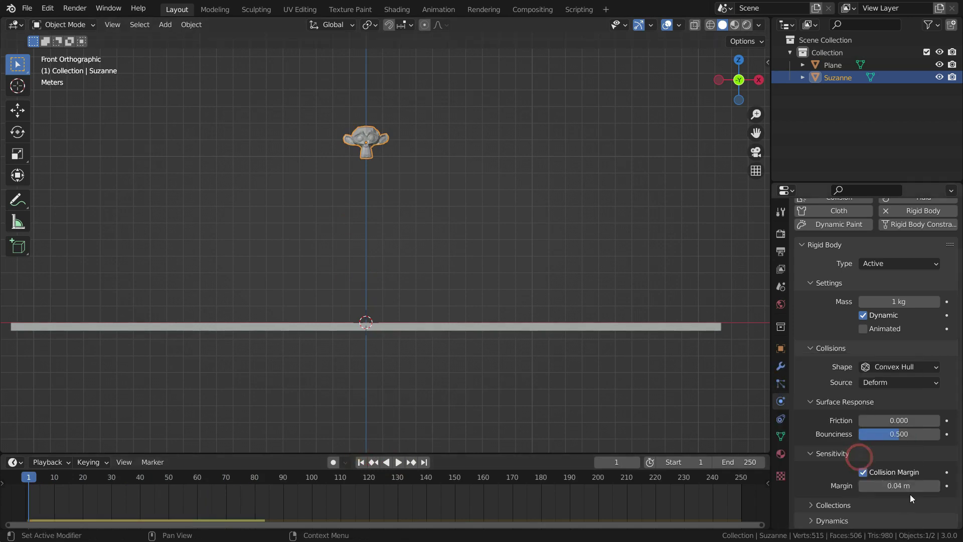
{"action": "left_click", "coordinate": [399, 463]}
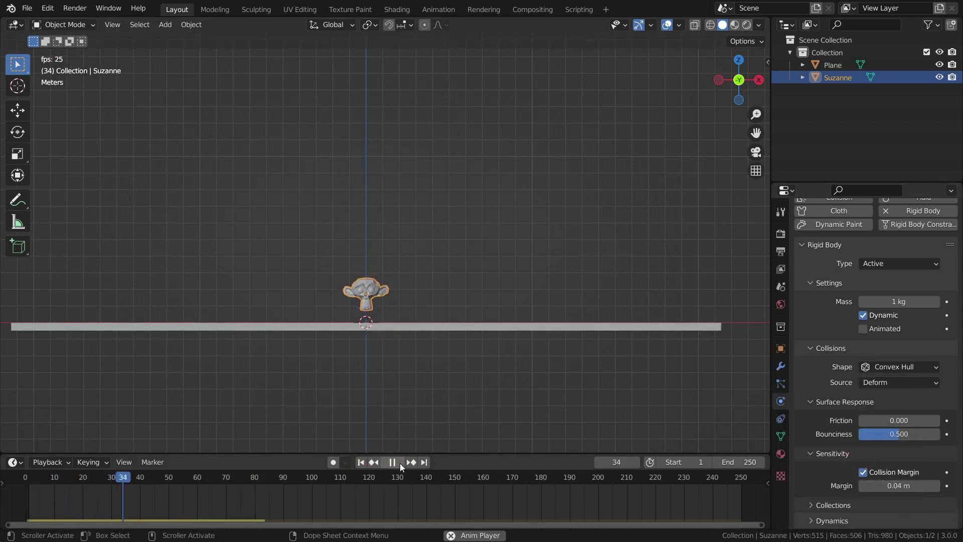
{"action": "left_click", "coordinate": [400, 462]}
{"action": "scroll", "coordinate": [375, 314], "scroll_direction": "up", "scroll_amount": 12}
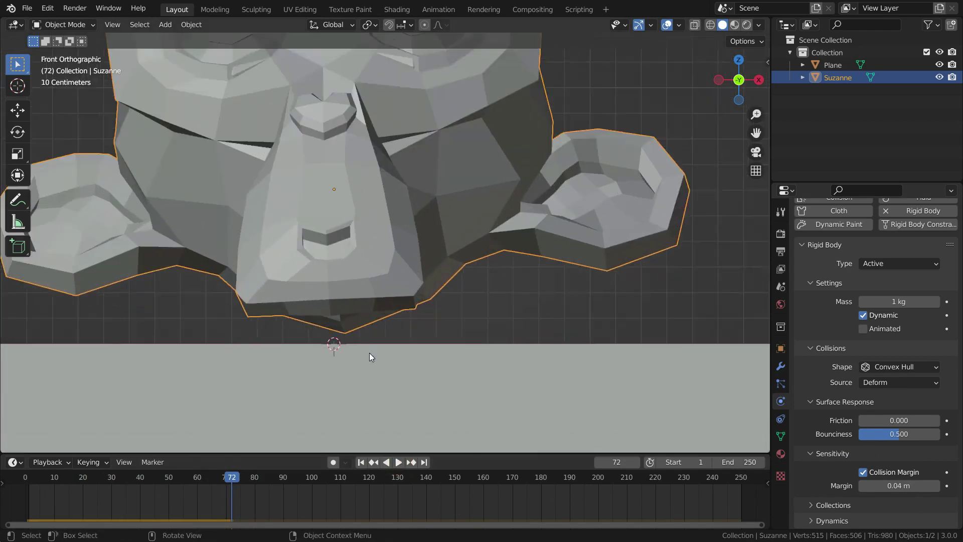
{"action": "scroll", "coordinate": [350, 336], "scroll_direction": "down", "scroll_amount": 12}
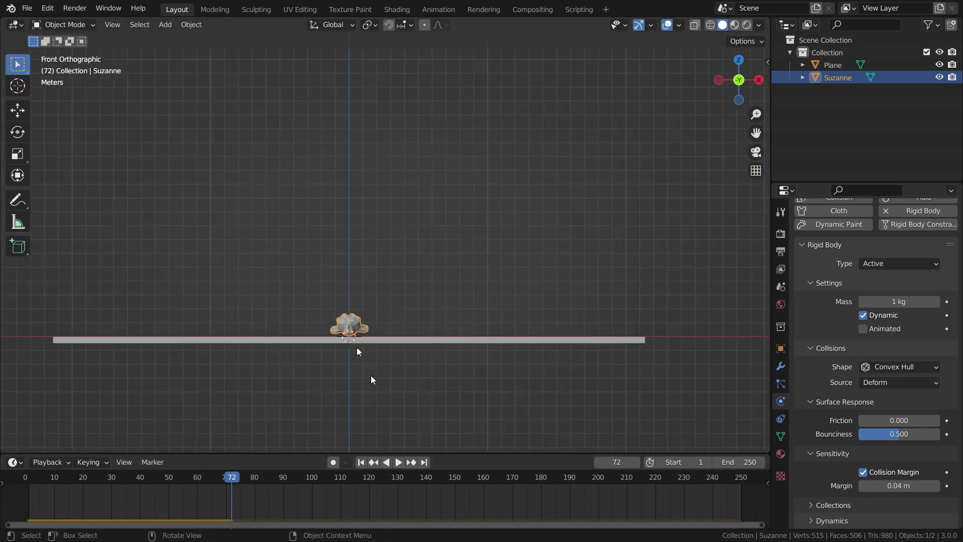
{"action": "scroll", "coordinate": [349, 379], "scroll_direction": "up", "scroll_amount": 2}
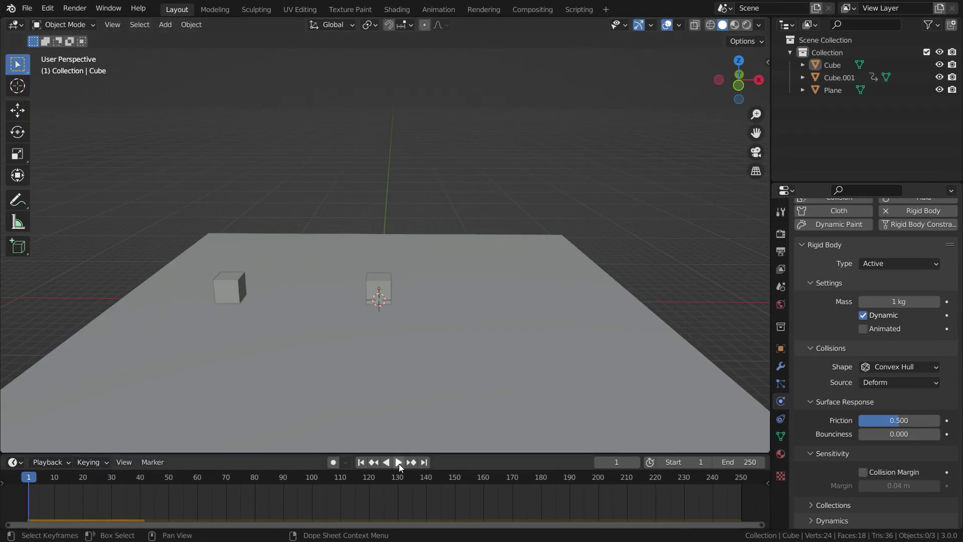
Step: Play the simulation of the two cubes on the plane to examine their motion, and return to frame 1
{"action": "left_click", "coordinate": [399, 462]}
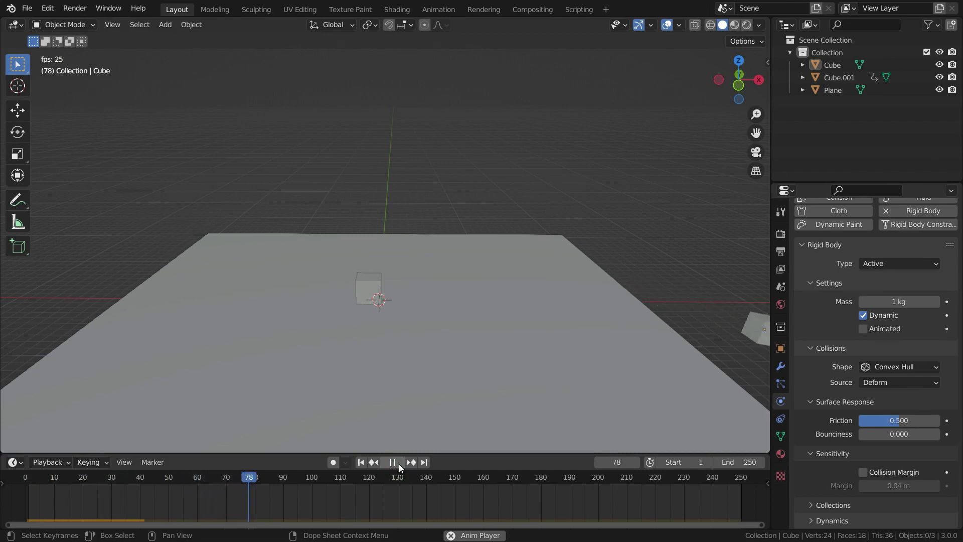
{"action": "left_click", "coordinate": [399, 463]}
{"action": "left_click", "coordinate": [362, 462]}
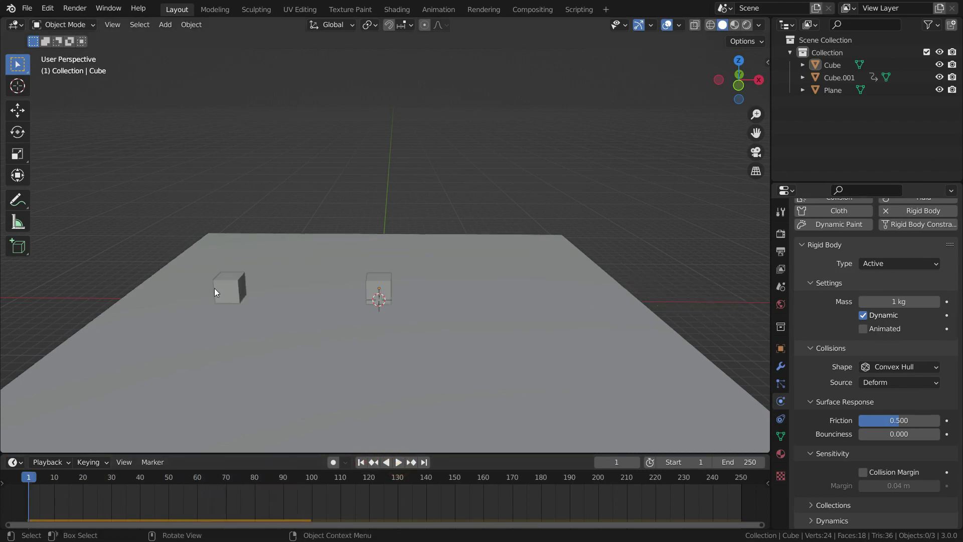
Step: Set the Damping Translation of the cube at the plane's center to 1 under Dynamics
{"action": "left_click", "coordinate": [386, 286]}
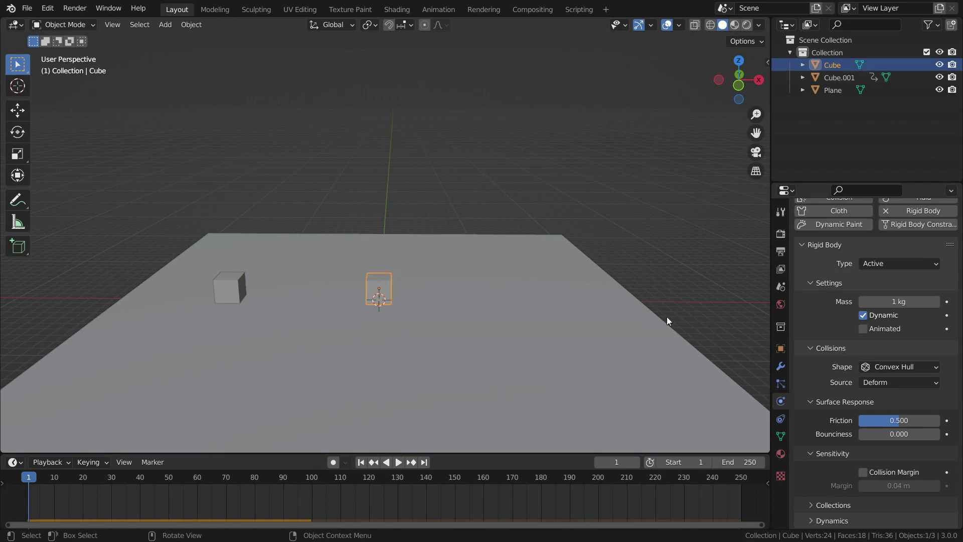
{"action": "scroll", "coordinate": [821, 503], "scroll_direction": "down", "scroll_amount": 2}
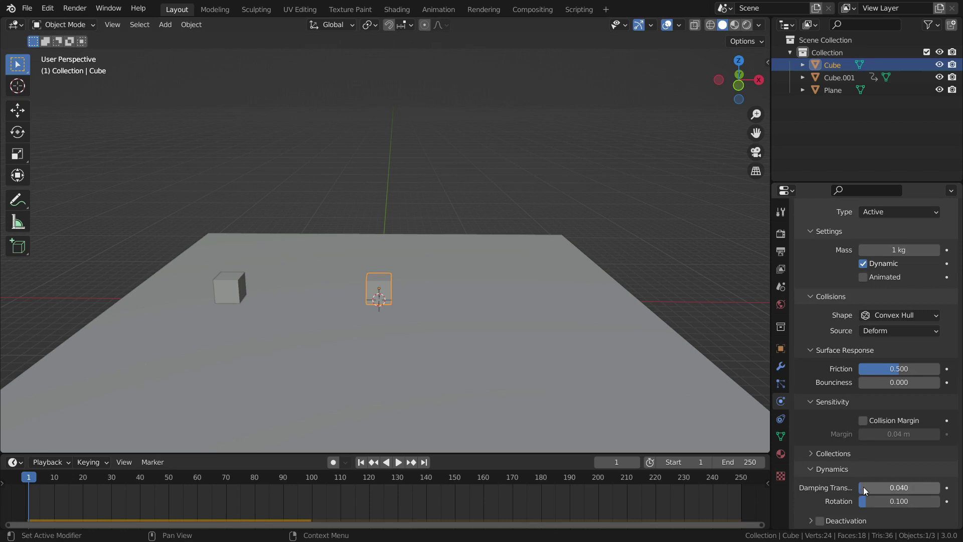
{"action": "left_click_drag", "start_coordinate": [863, 487], "coordinate": [939, 490]}
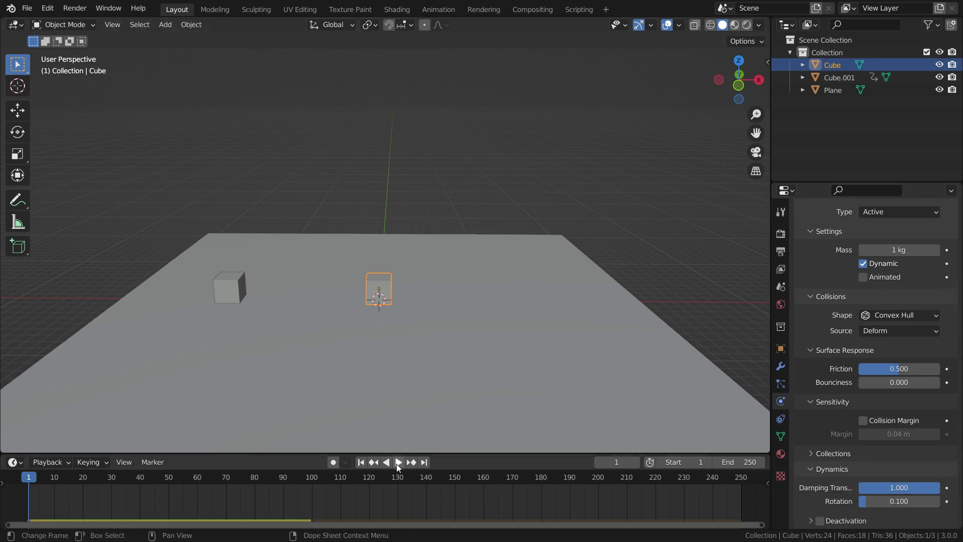
Step: Play the simulation twice to examine how the translation damping of 1 affects the struck cube, and return to frame 1
{"action": "left_click", "coordinate": [399, 463]}
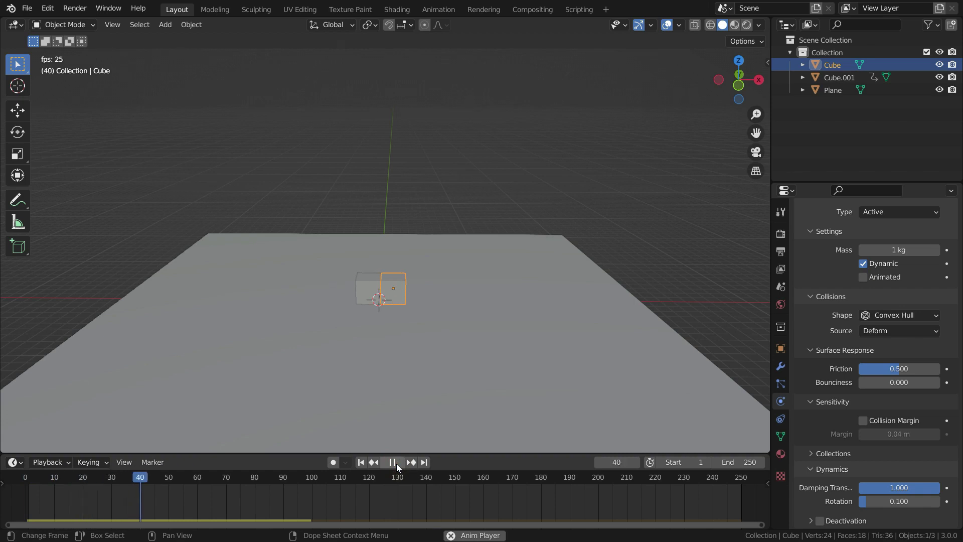
{"action": "left_click", "coordinate": [395, 463]}
{"action": "left_click", "coordinate": [361, 463]}
{"action": "left_click", "coordinate": [399, 462]}
{"action": "left_click", "coordinate": [394, 463]}
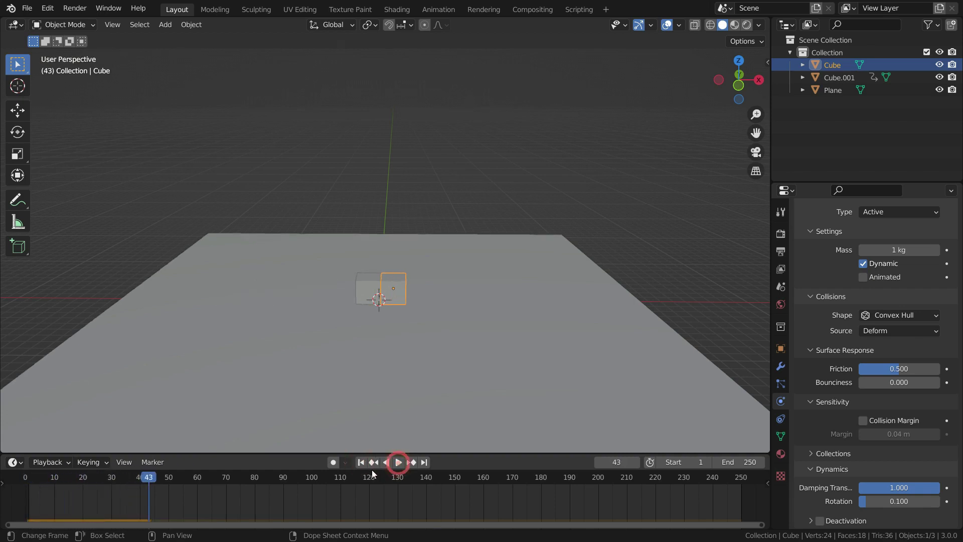
{"action": "left_click", "coordinate": [361, 462]}
Step: Lower the center cube's Damping Translation to 0.665, play the simulation to examine its slide, and return to frame 1
{"action": "left_click_drag", "start_coordinate": [927, 490], "coordinate": [912, 490]}
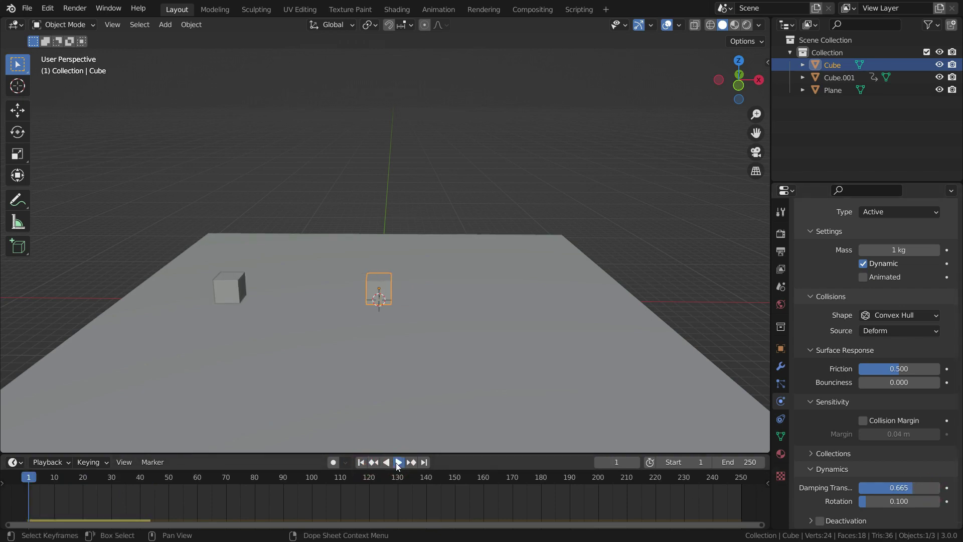
{"action": "left_click", "coordinate": [397, 463]}
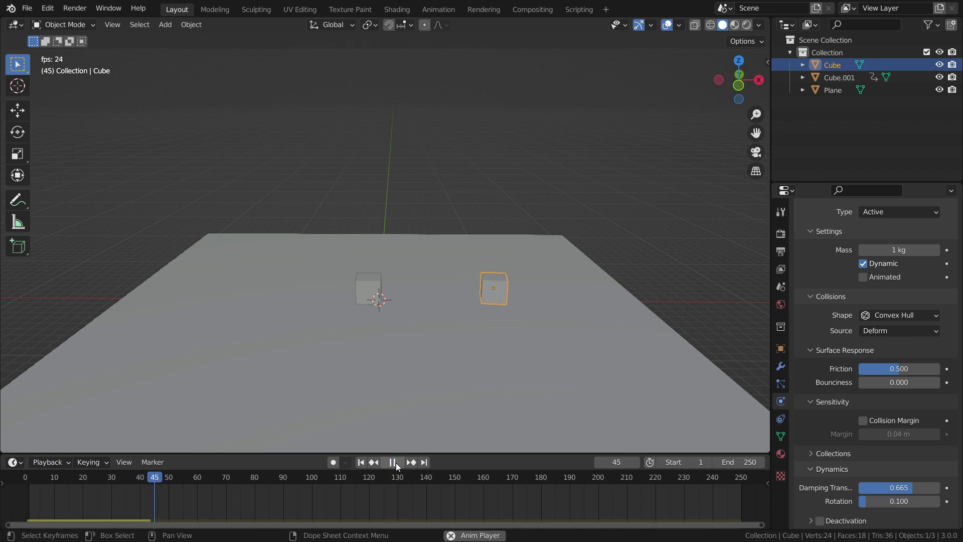
{"action": "left_click", "coordinate": [395, 462]}
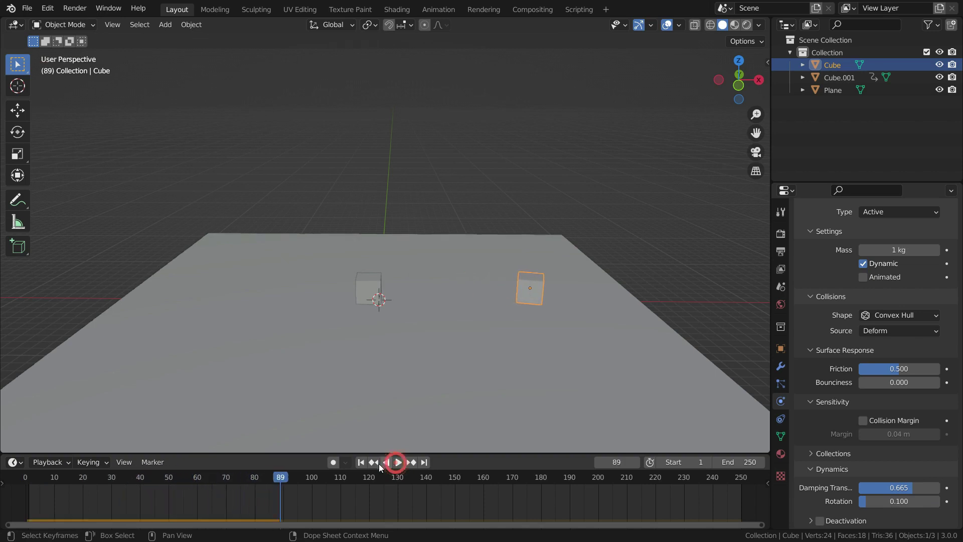
{"action": "left_click", "coordinate": [360, 462]}
Step: Reduce the center cube's Damping Translation to 0.396, play the collision through about frame 143, and return to frame 1
{"action": "left_click_drag", "start_coordinate": [901, 488], "coordinate": [873, 487]}
{"action": "left_click", "coordinate": [398, 463]}
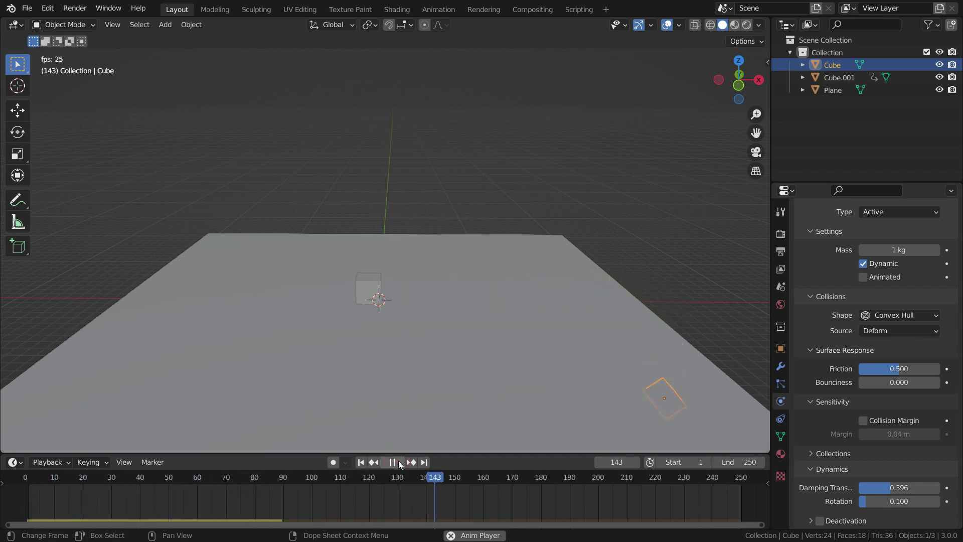
{"action": "left_click", "coordinate": [361, 462]}
Step: Play the collision with the center cube's Damping Translation at 0, return to frame 1, and set the damping to 0.085
{"action": "left_click_drag", "start_coordinate": [893, 487], "coordinate": [861, 487]}
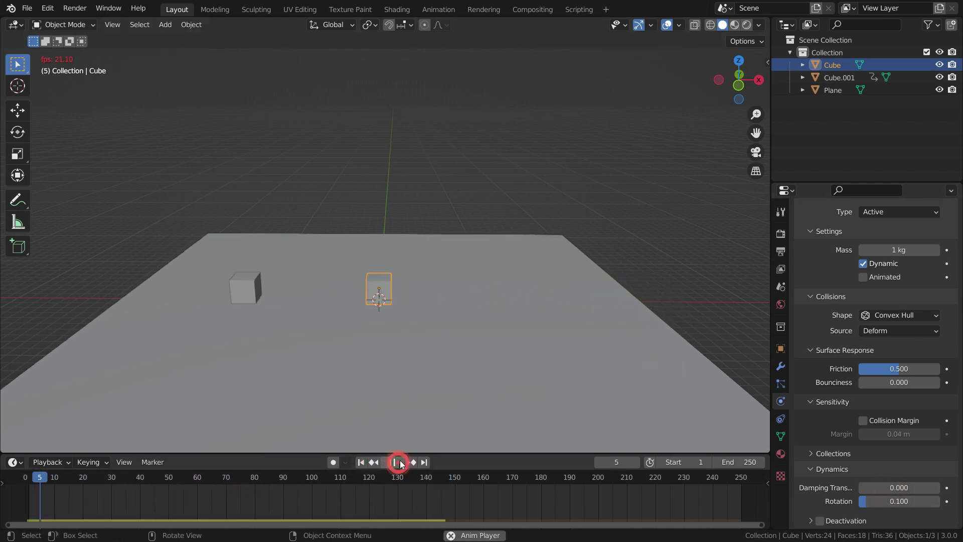
{"action": "key", "text": "space"}
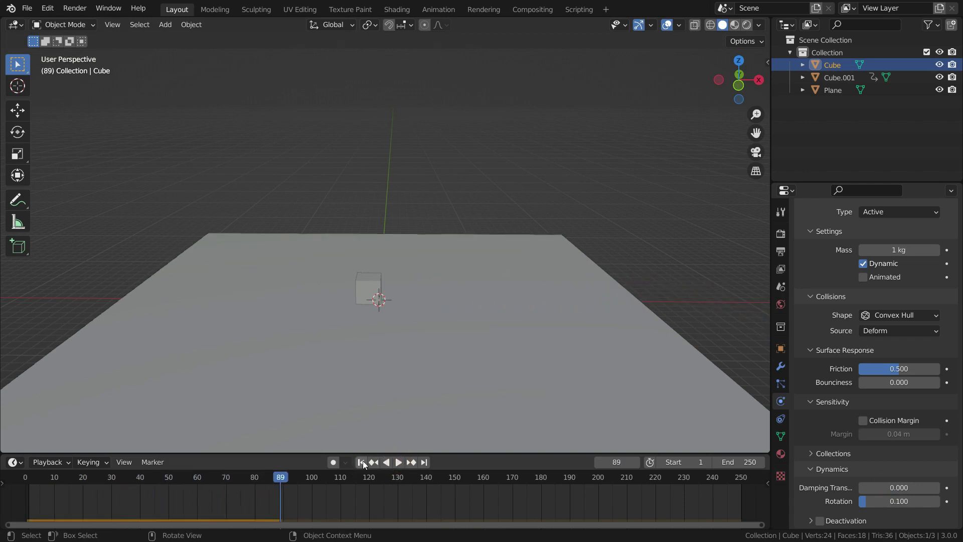
{"action": "left_click", "coordinate": [361, 462]}
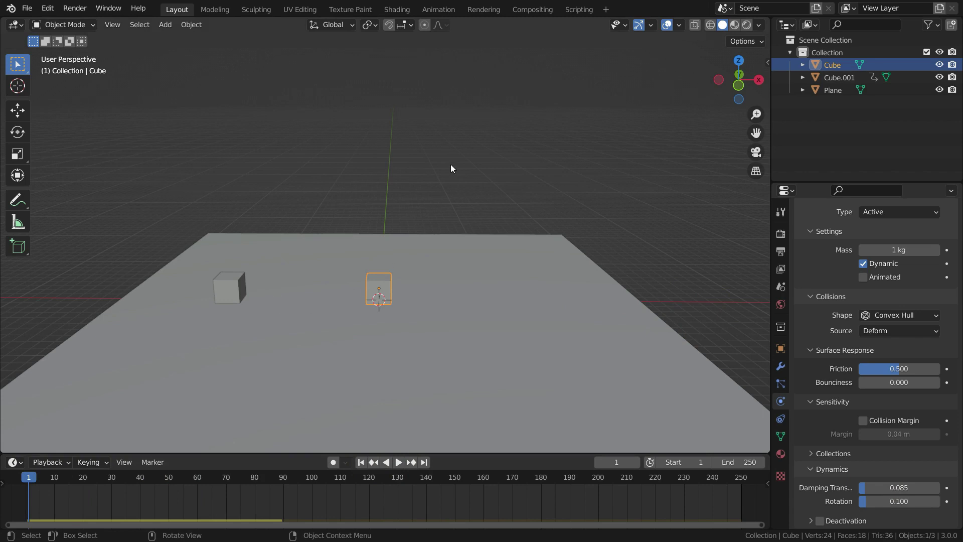
Step: From the top view, move the center cube along the global Y axis so it sits slightly offset from the other cube's path
{"action": "key", "text": "KP_7"}
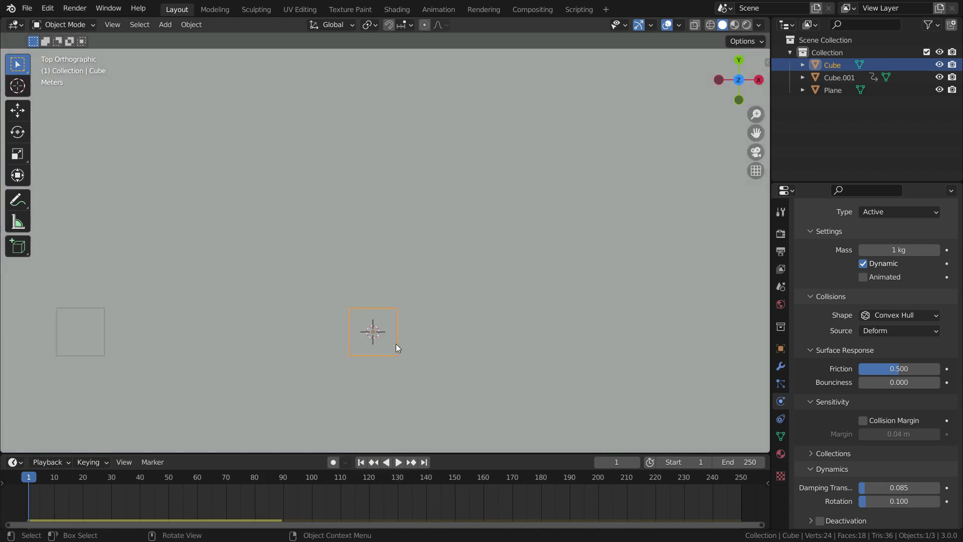
{"action": "key", "text": "g"}
{"action": "key", "text": "y"}
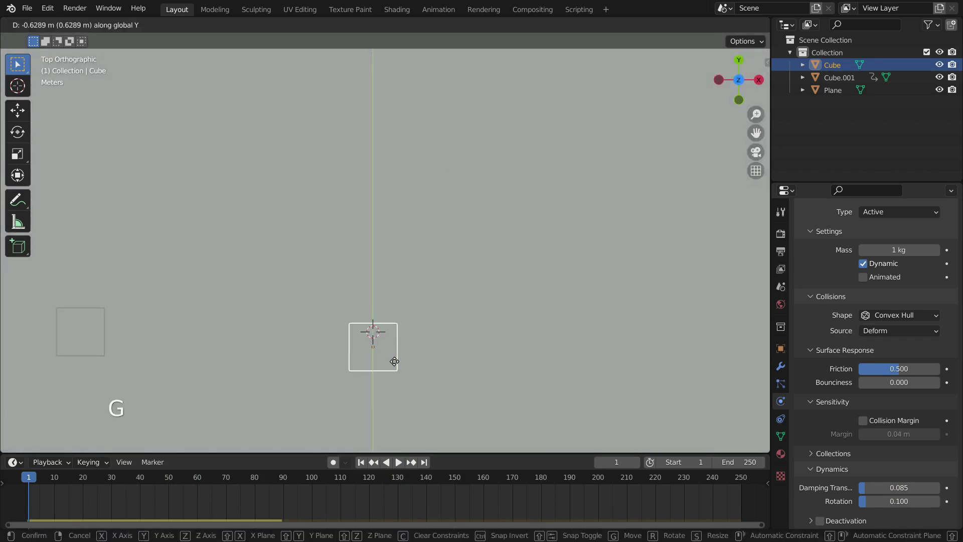
{"action": "left_click", "coordinate": [392, 375]}
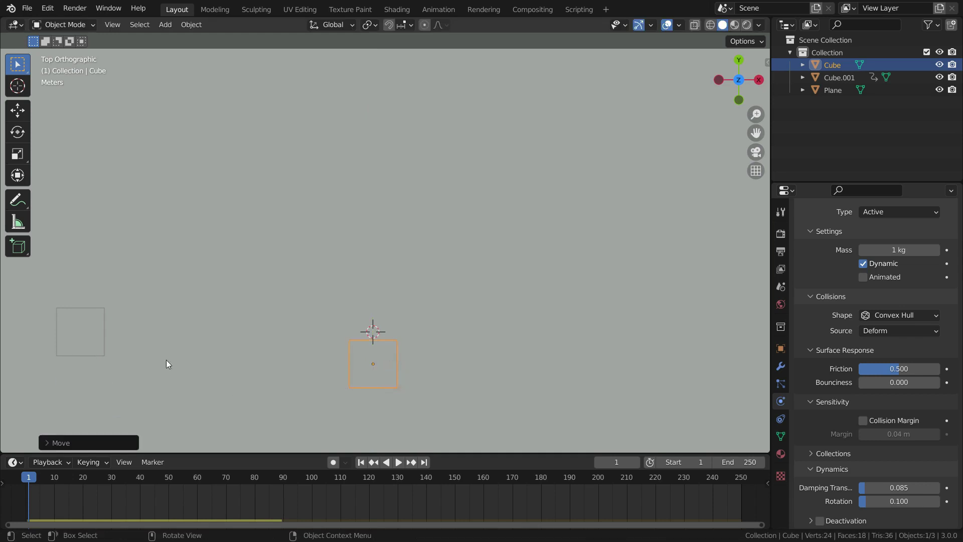
{"action": "key", "text": "g"}
{"action": "key", "text": "y"}
{"action": "left_click", "coordinate": [373, 379]}
Step: Play the simulation in perspective view to examine how the off-center hit spins the cube, and return to frame 1
{"action": "middle_click_drag", "start_coordinate": [410, 388], "coordinate": [411, 314]}
{"action": "left_click", "coordinate": [402, 275]}
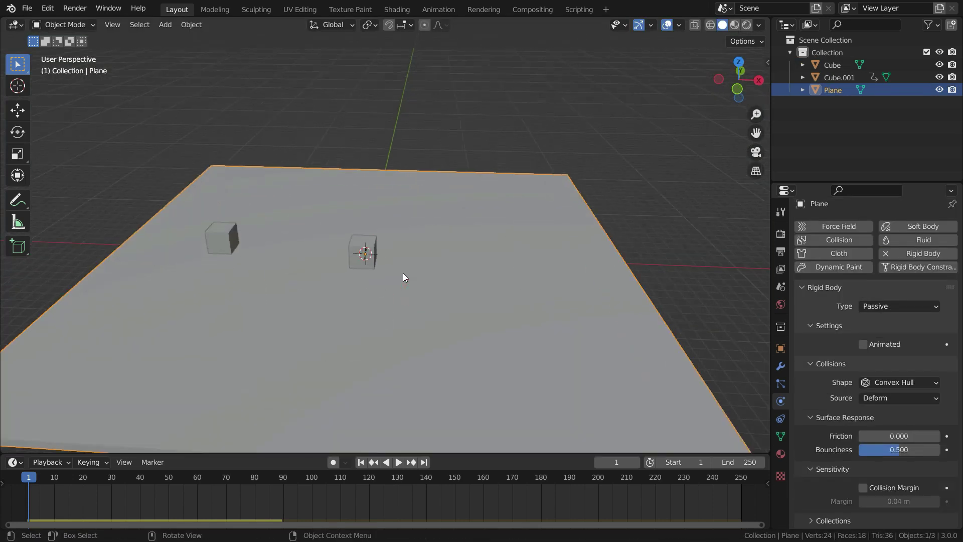
{"action": "left_click", "coordinate": [400, 461]}
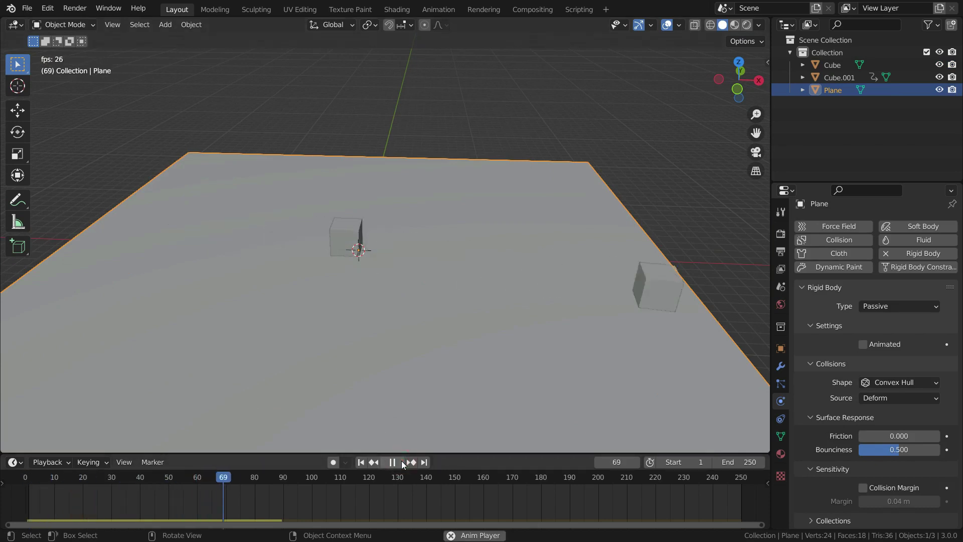
{"action": "left_click", "coordinate": [393, 462]}
{"action": "left_click", "coordinate": [361, 461]}
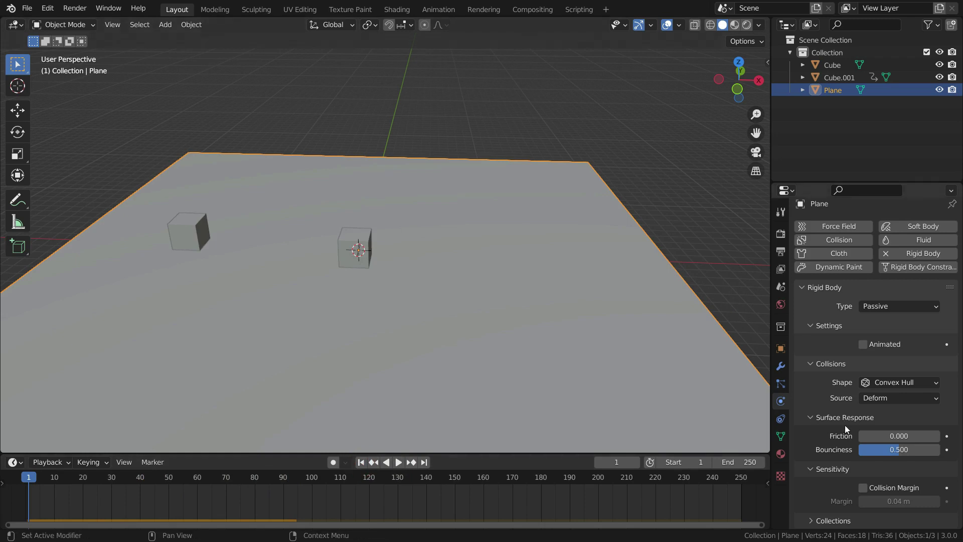
Step: Set the center cube's Damping Rotation to 1, play the simulation to examine its spin, and return to frame 1
{"action": "left_click", "coordinate": [356, 248]}
{"action": "scroll", "coordinate": [851, 412], "scroll_direction": "down", "scroll_amount": 5}
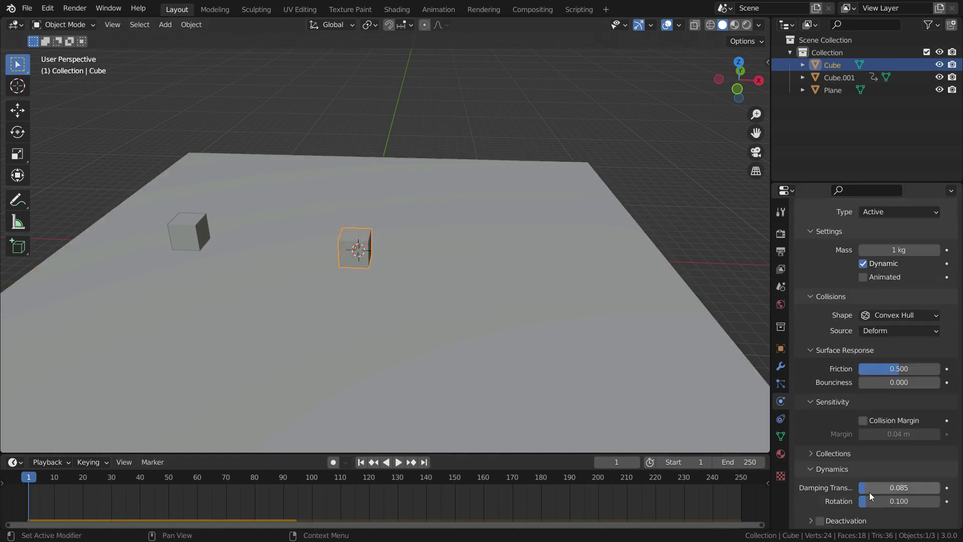
{"action": "left_click_drag", "start_coordinate": [867, 500], "coordinate": [914, 499]}
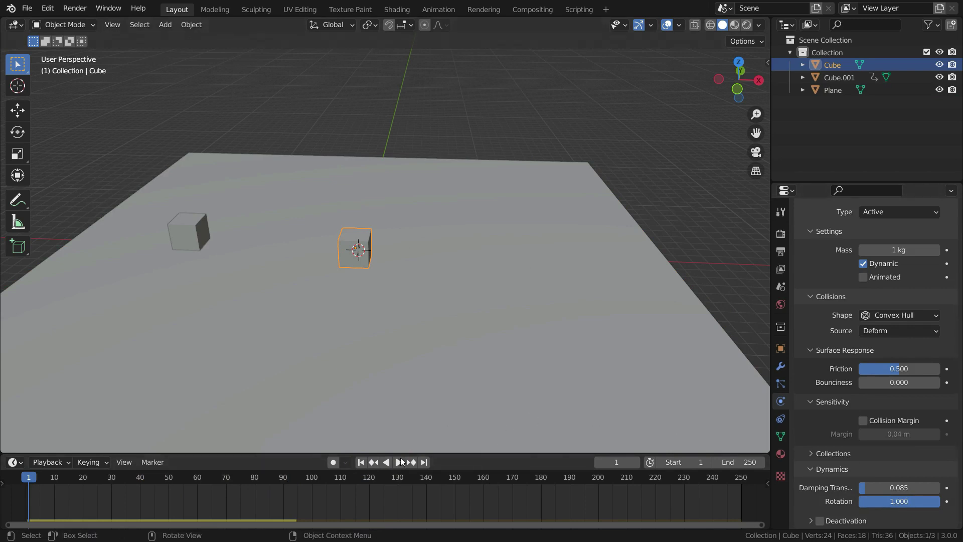
{"action": "left_click", "coordinate": [399, 462]}
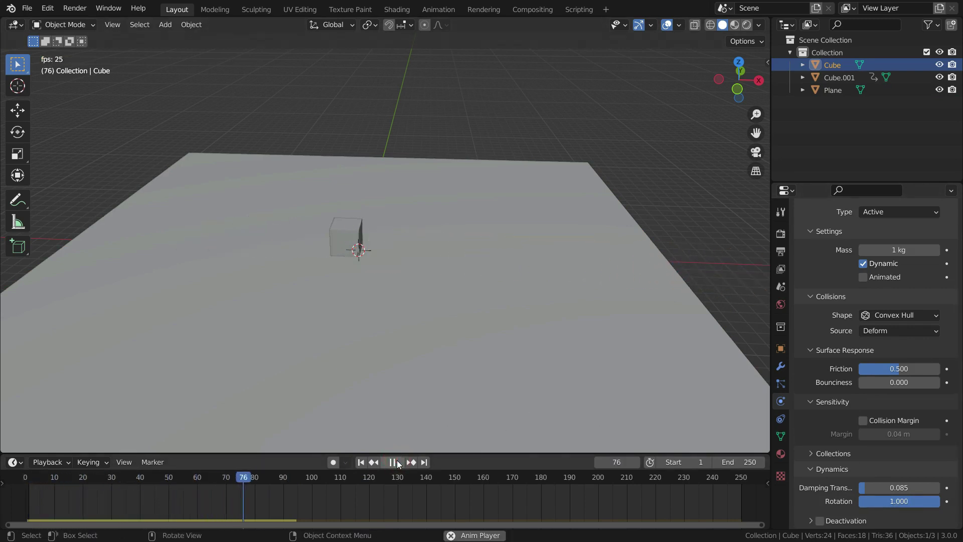
{"action": "left_click", "coordinate": [397, 462]}
{"action": "left_click", "coordinate": [361, 462]}
Step: Lower the center cube's Damping Rotation to 0.701, play the simulation, and return to frame 1
{"action": "left_click_drag", "start_coordinate": [934, 508], "coordinate": [910, 508]}
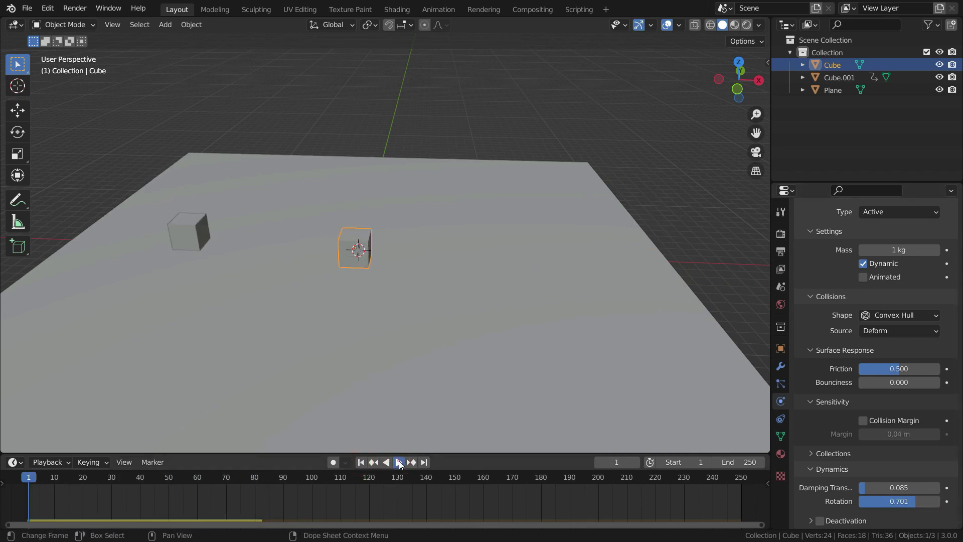
{"action": "left_click", "coordinate": [399, 462]}
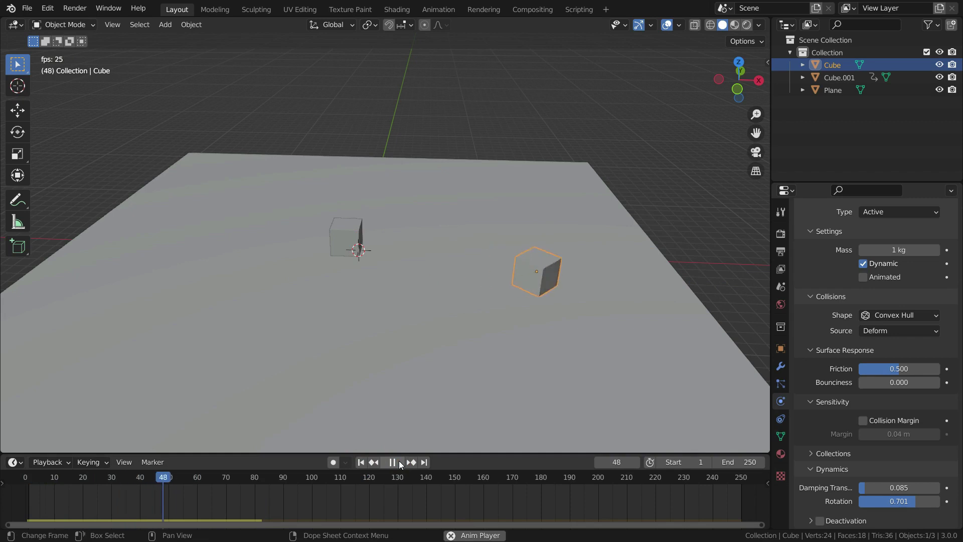
{"action": "left_click", "coordinate": [392, 462]}
{"action": "left_click", "coordinate": [361, 462]}
Step: Reduce the center cube's Damping Rotation to 0.256 and play the simulation to examine the spin
{"action": "left_click_drag", "start_coordinate": [903, 501], "coordinate": [868, 501]}
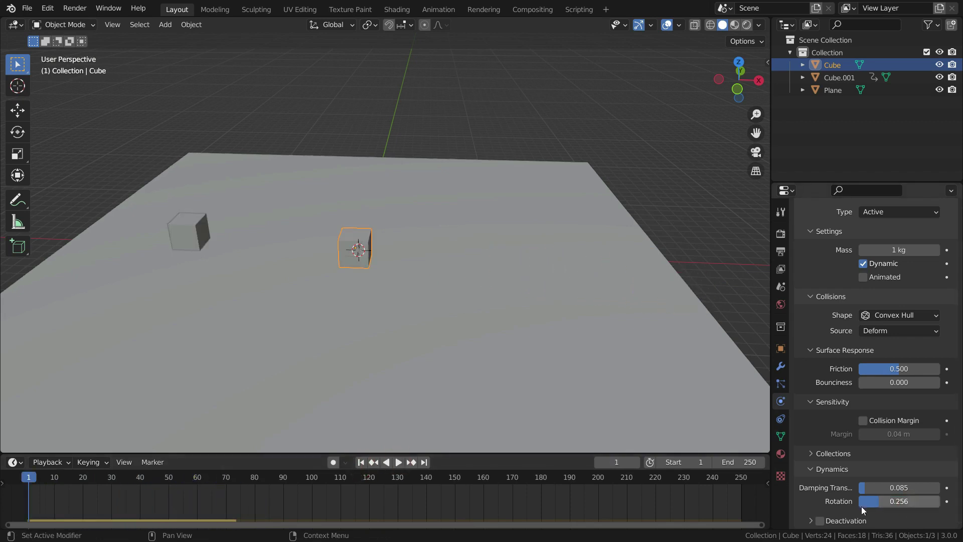
{"action": "left_click", "coordinate": [398, 461]}
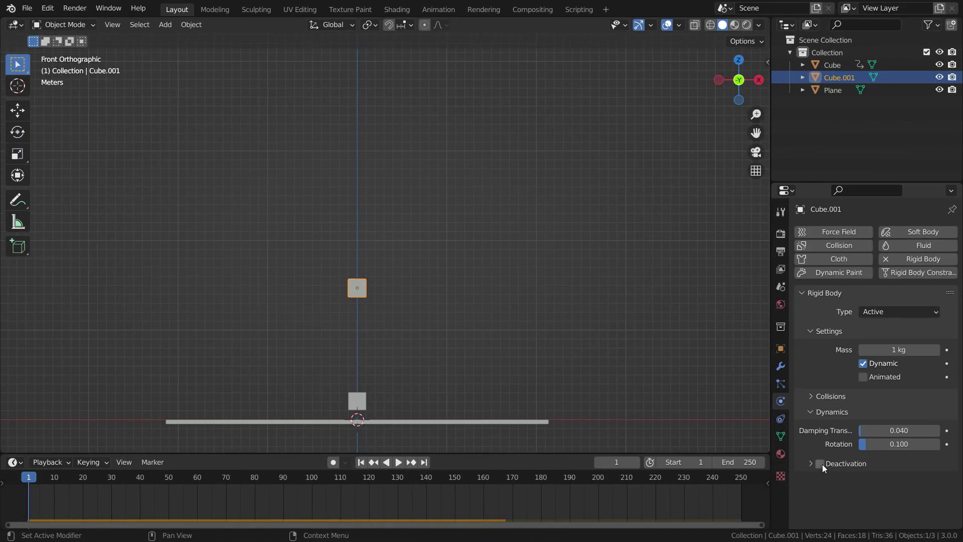
Step: Enable Deactivation under Dynamics for the upper cube, play the simulation to examine the hit, and return to frame 1
{"action": "left_click", "coordinate": [811, 464]}
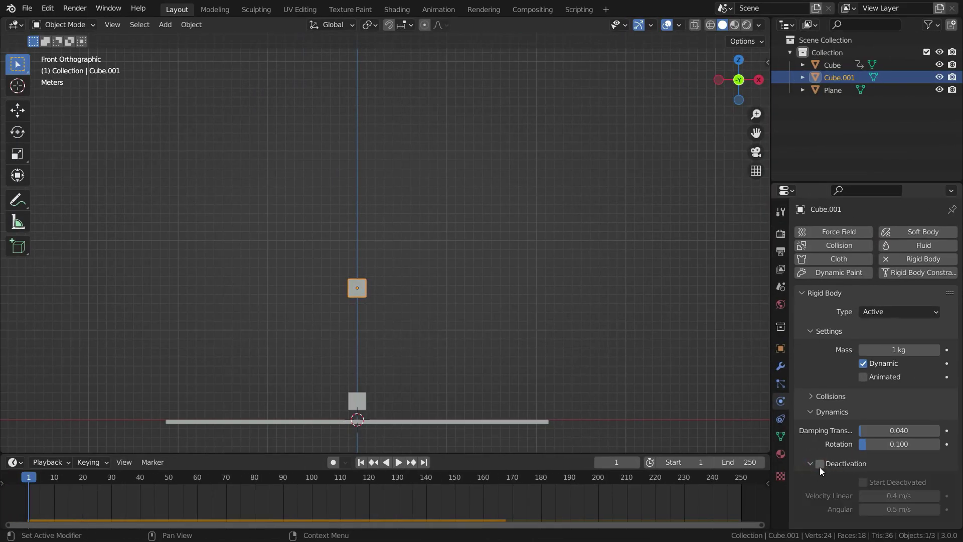
{"action": "left_click", "coordinate": [819, 465]}
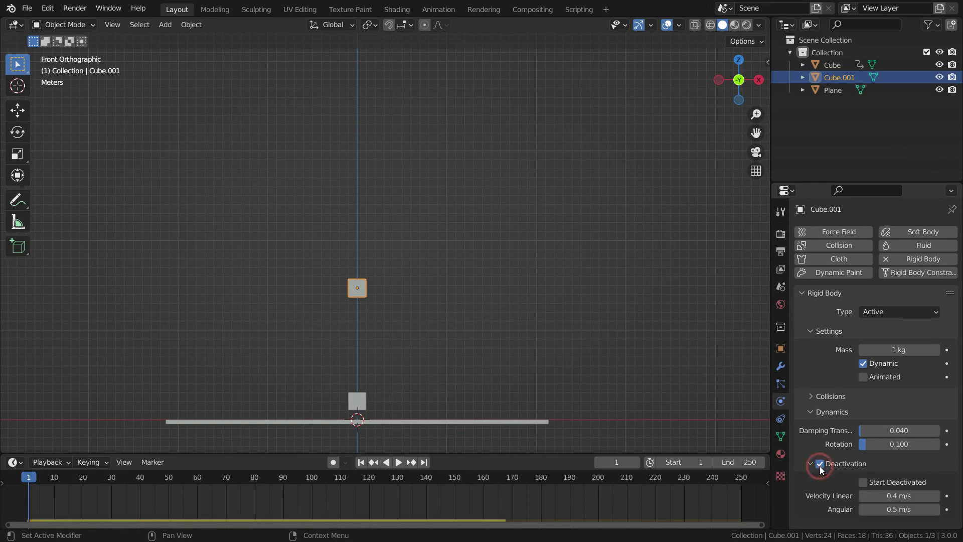
{"action": "left_click", "coordinate": [397, 462]}
{"action": "left_click", "coordinate": [398, 462]}
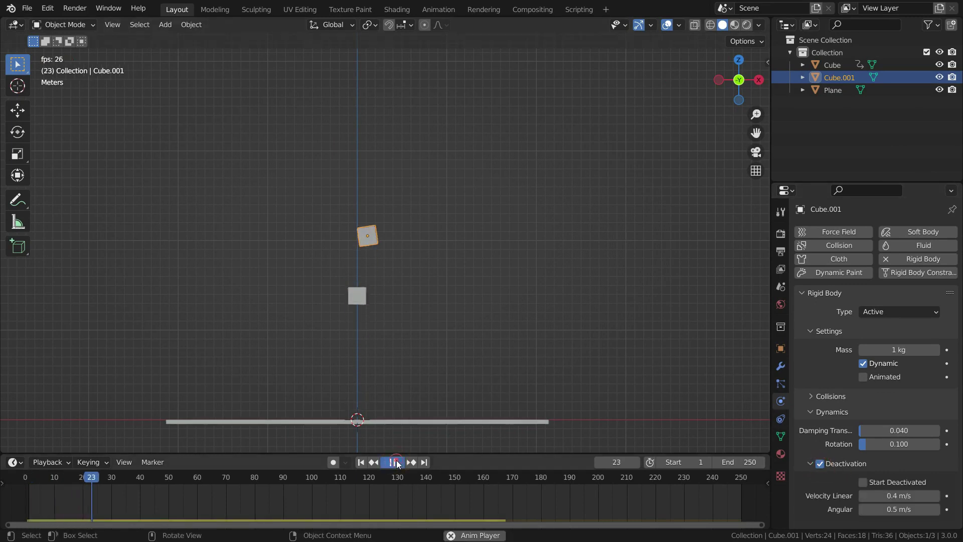
{"action": "left_click", "coordinate": [361, 461]}
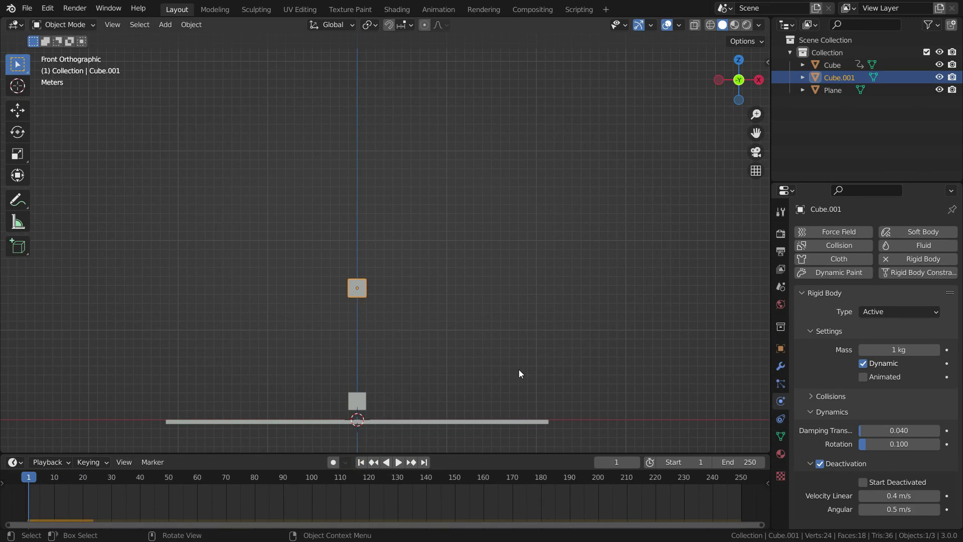
Step: Enable Start Deactivated for the upper cube, play the simulation twice to examine the effect, and return to frame 1
{"action": "left_click", "coordinate": [862, 483]}
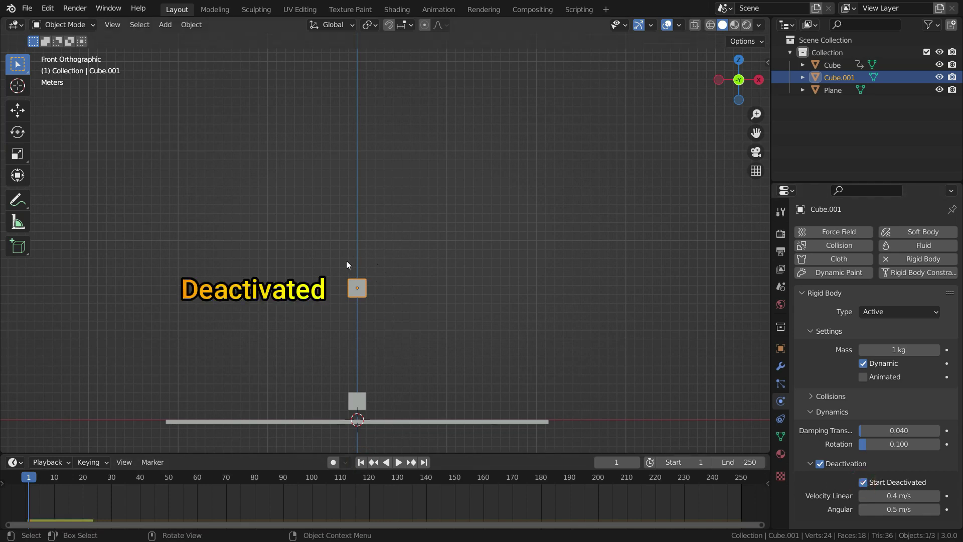
{"action": "left_click", "coordinate": [398, 463]}
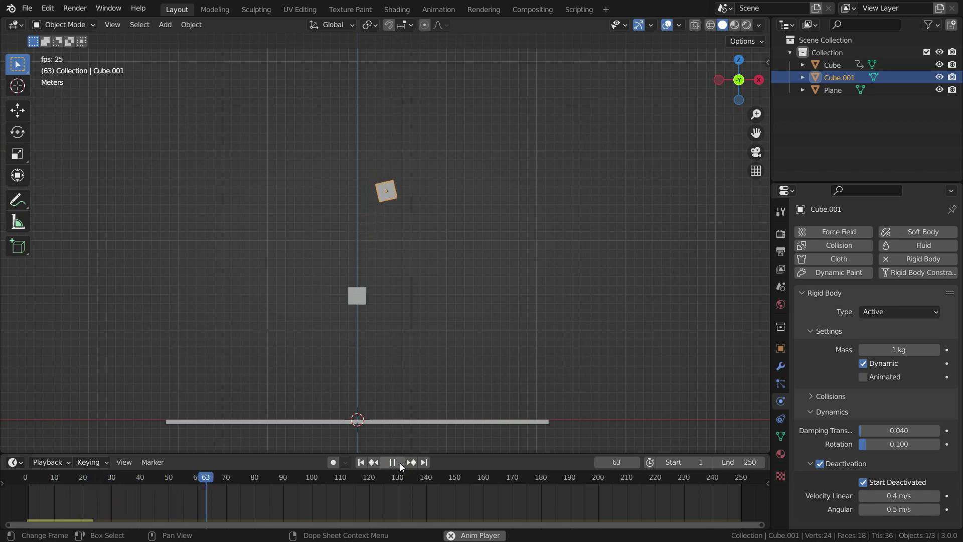
{"action": "left_click", "coordinate": [393, 462]}
{"action": "left_click", "coordinate": [360, 462]}
{"action": "left_click", "coordinate": [393, 462]}
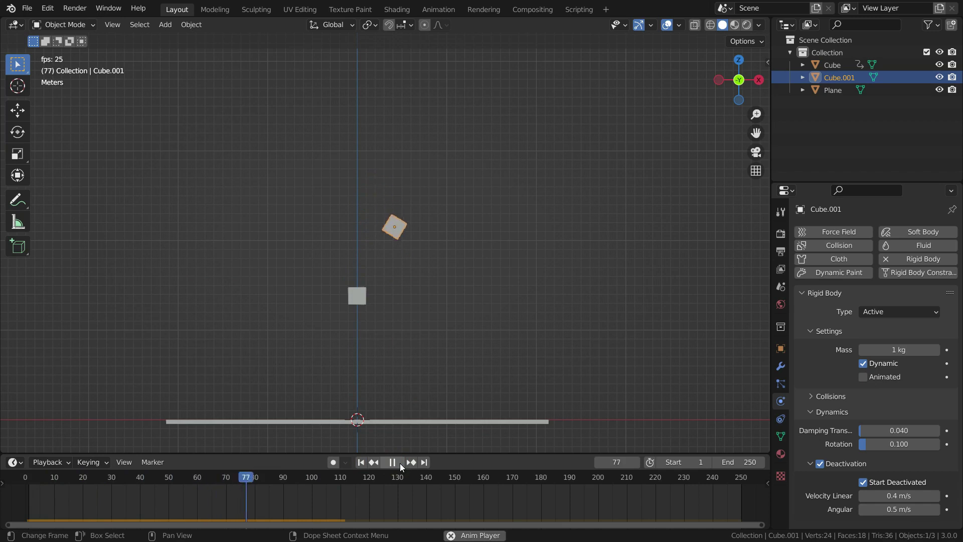
{"action": "left_click", "coordinate": [399, 462]}
{"action": "left_click", "coordinate": [361, 462]}
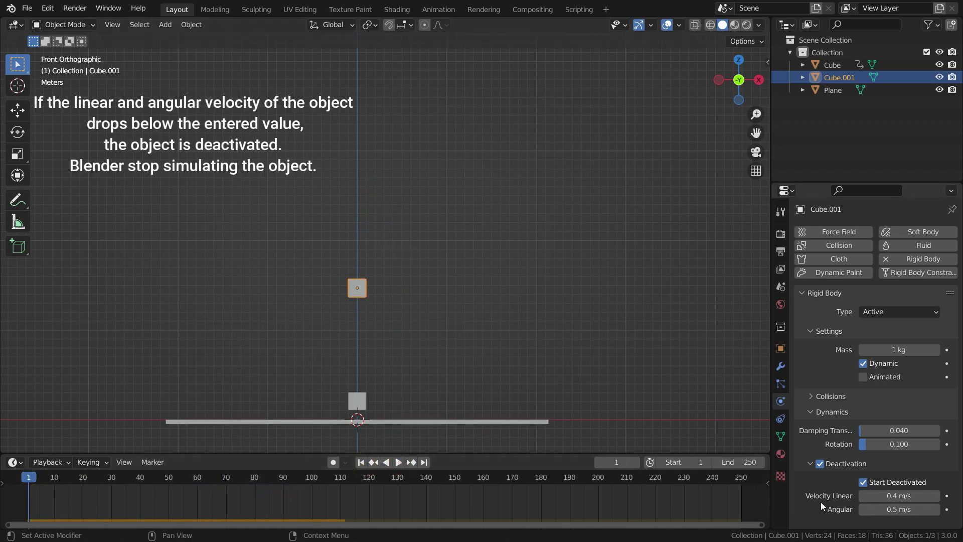
Step: Set the upper cube's Deactivation Velocity Linear to 20 m/s and Angular to 20
{"action": "left_click", "coordinate": [884, 496]}
{"action": "type", "text": "20"}
{"action": "key", "text": "Return"}
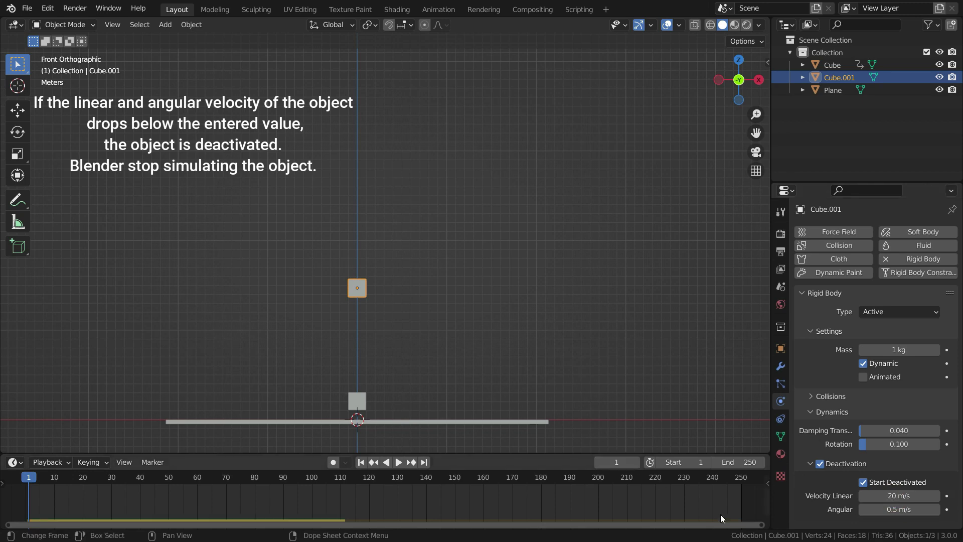
{"action": "left_click", "coordinate": [899, 509]}
{"action": "type", "text": "20"}
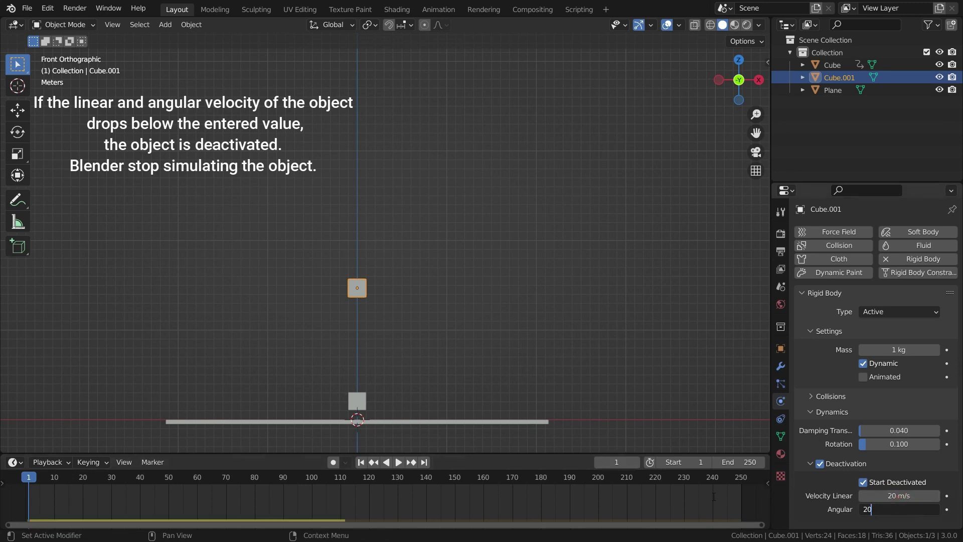